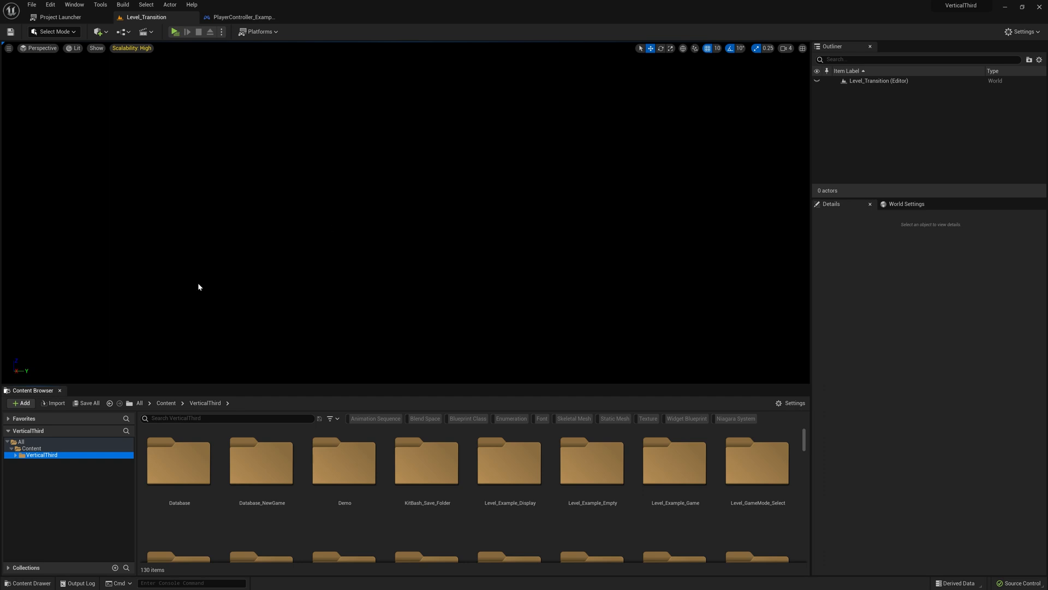
Open the Level_Example_Game level from its folder inside VerticalThird.
{"action": "left_click", "coordinate": [15, 455]}
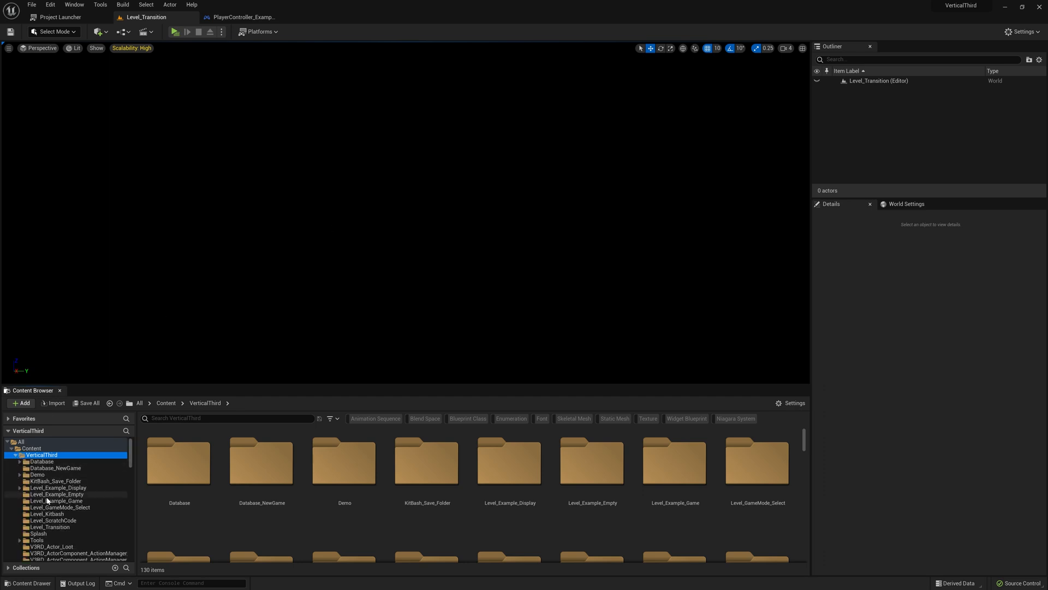
{"action": "left_click", "coordinate": [84, 501]}
{"action": "double_click", "coordinate": [270, 460]}
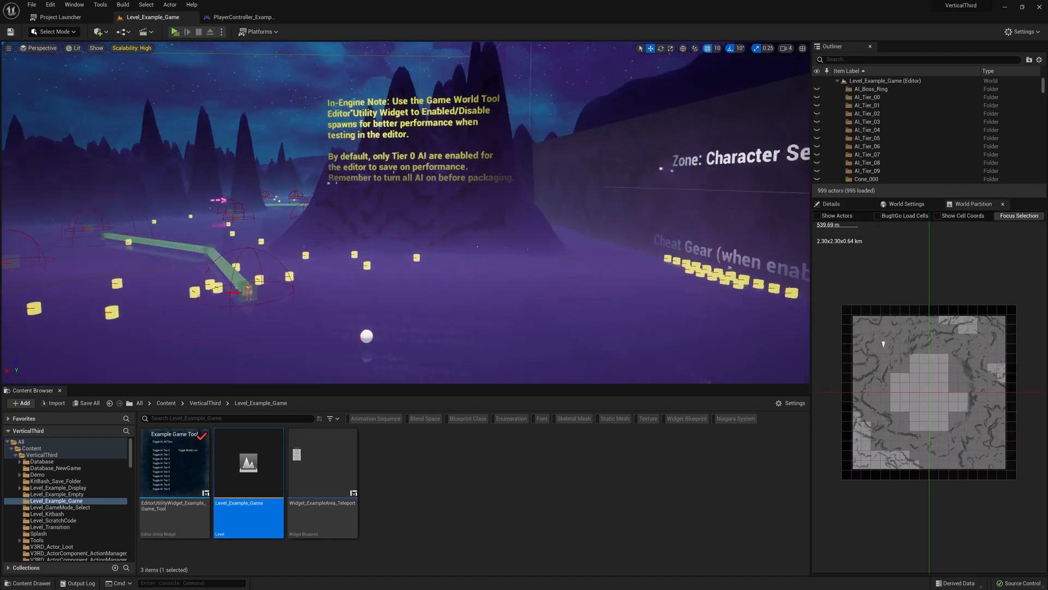
{"action": "right_click_drag", "start_coordinate": [406, 213], "coordinate": [284, 256]}
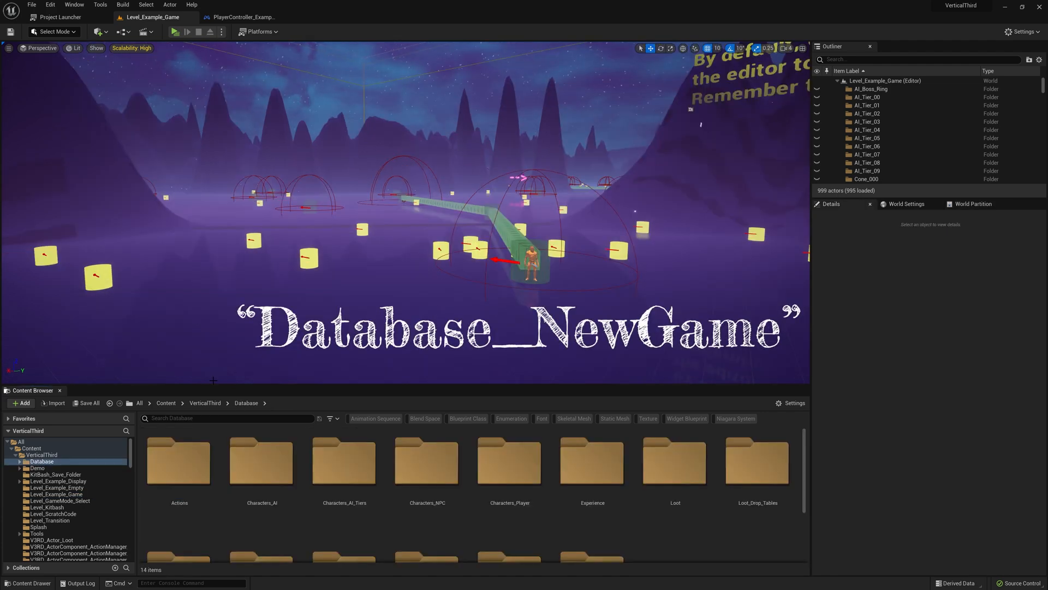
Create a new folder named Database_NewGame inside the VerticalThird folder.
{"action": "left_click", "coordinate": [41, 454]}
{"action": "right_click", "coordinate": [42, 455]}
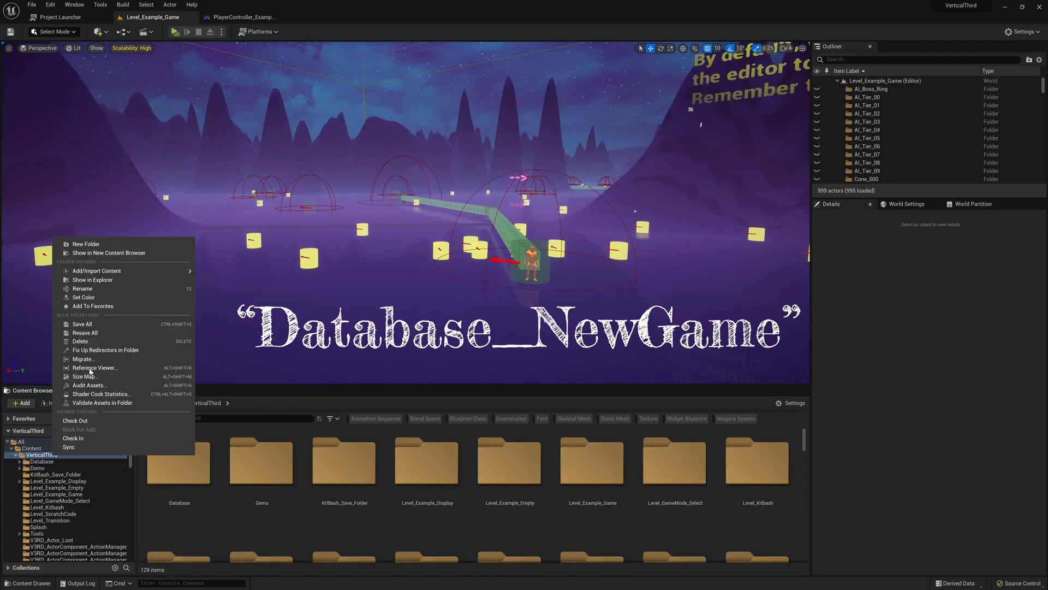
{"action": "left_click", "coordinate": [110, 244]}
{"action": "type", "text": "Database_"}
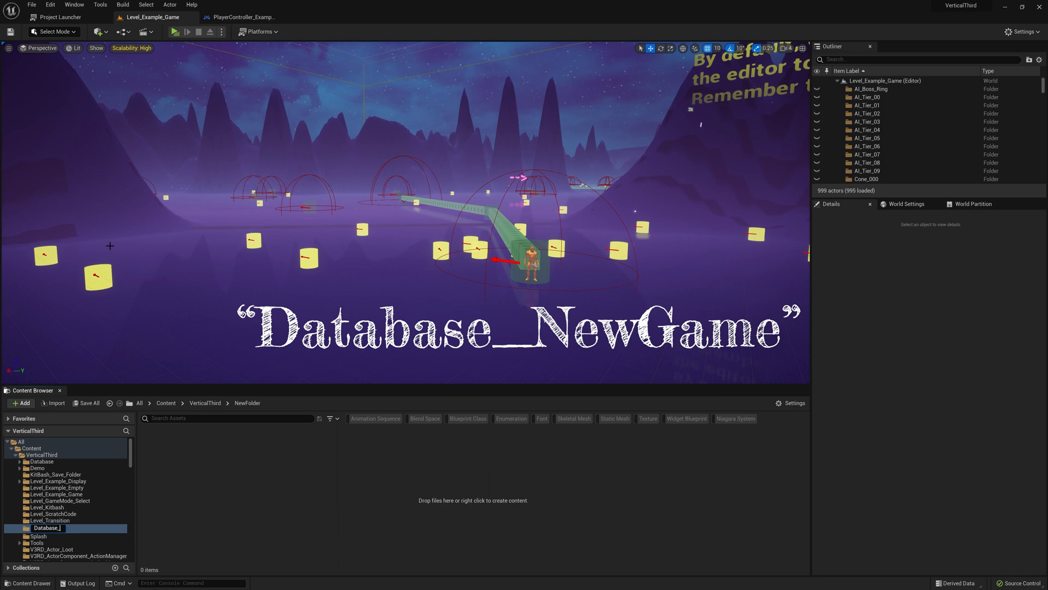
{"action": "type", "text": "NewGame"}
{"action": "key", "text": "Return"}
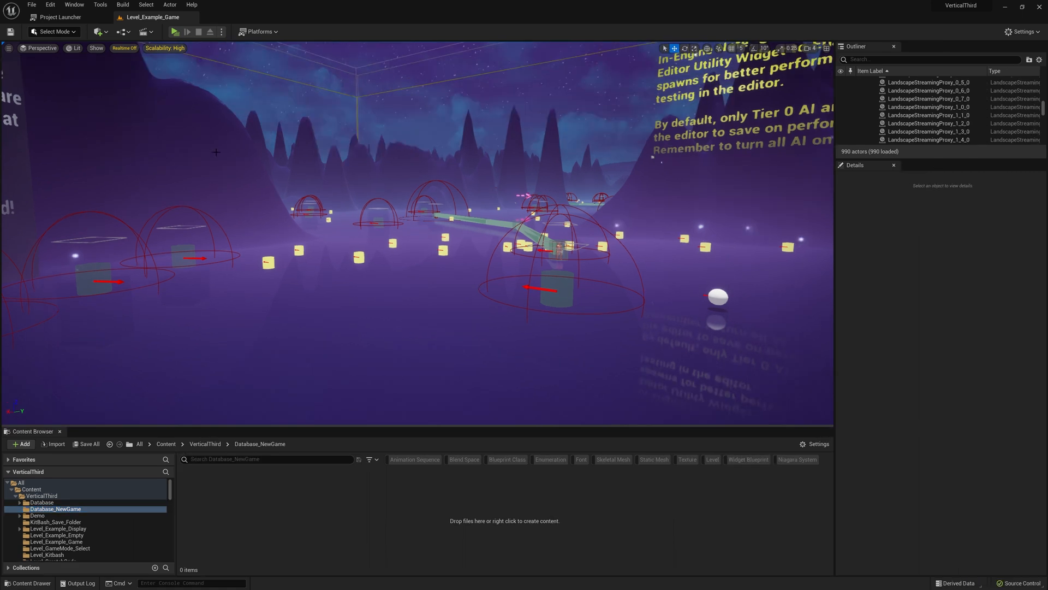
Show the World Settings and browse to the asset assigned as the Default Pawn Class.
{"action": "left_click", "coordinate": [74, 4]}
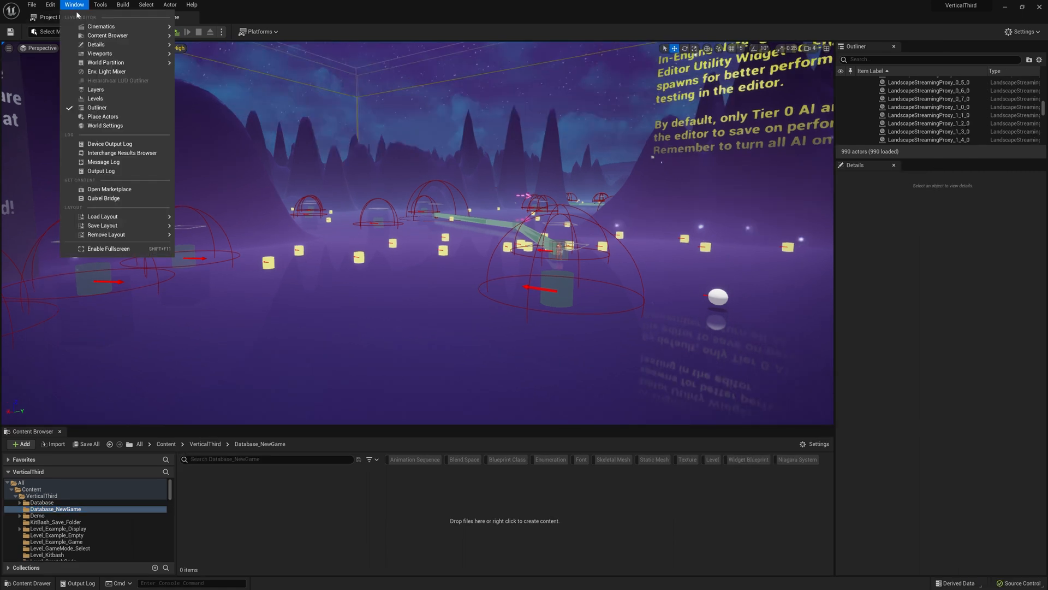
{"action": "left_click", "coordinate": [107, 128]}
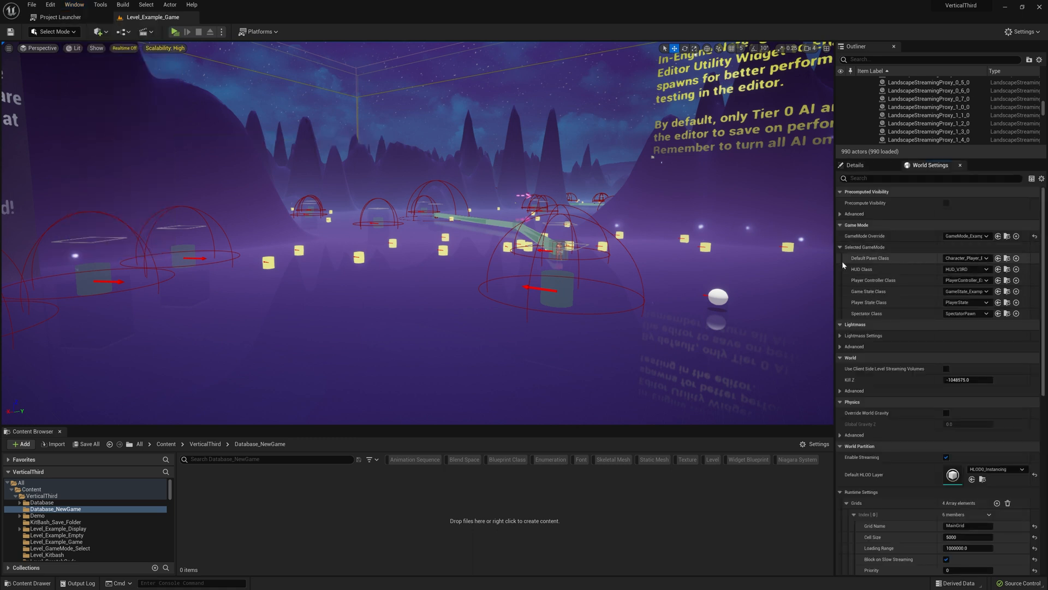
{"action": "left_click", "coordinate": [1007, 259]}
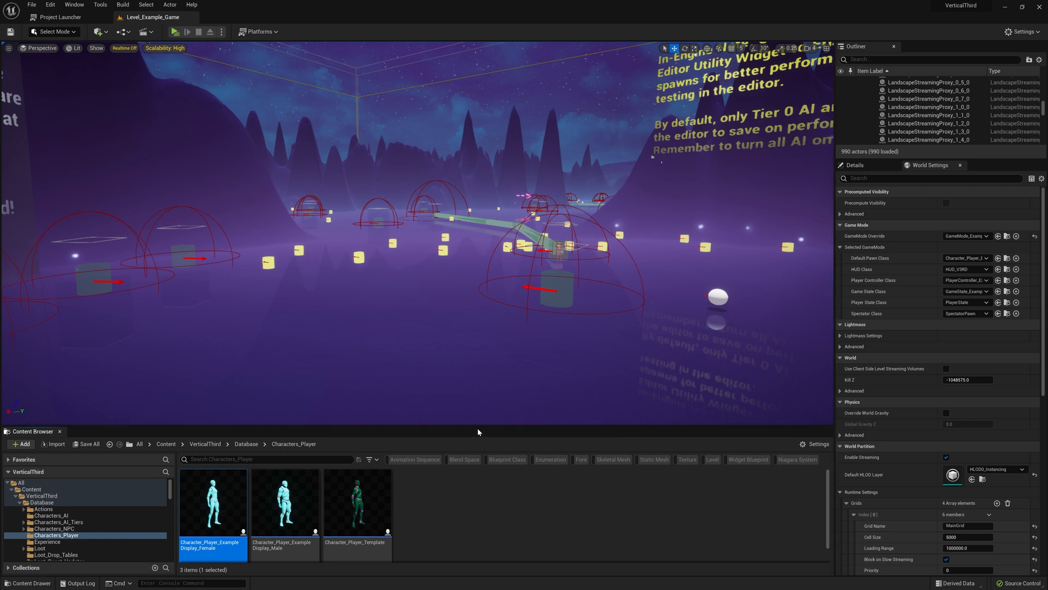
Enlarge the content browser area and copy Character_Player_Template into the Database_NewGame folder.
{"action": "left_click_drag", "start_coordinate": [482, 425], "coordinate": [483, 393]}
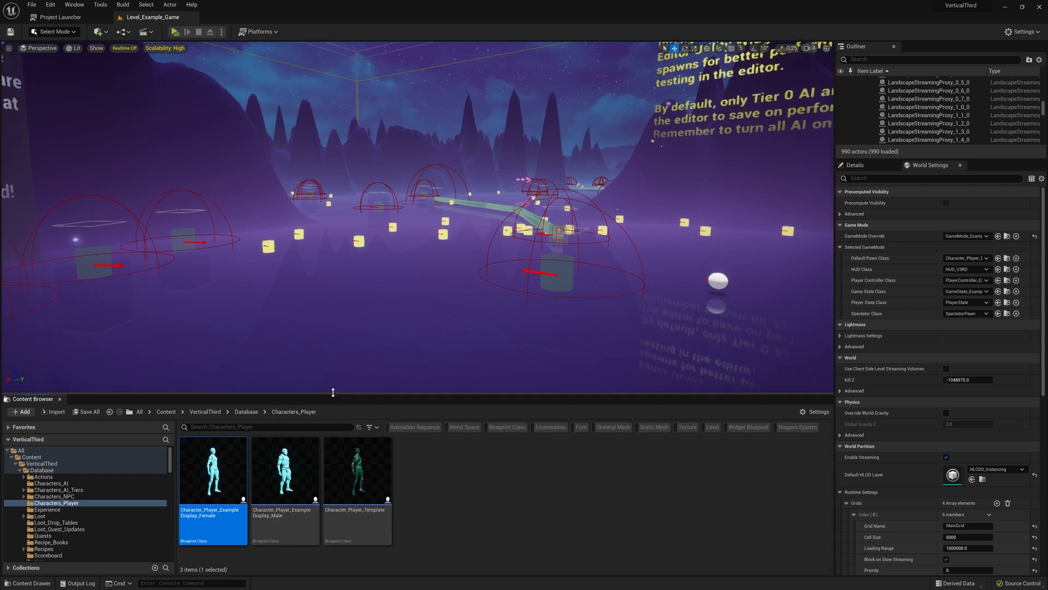
{"action": "left_click_drag", "start_coordinate": [332, 393], "coordinate": [342, 280]}
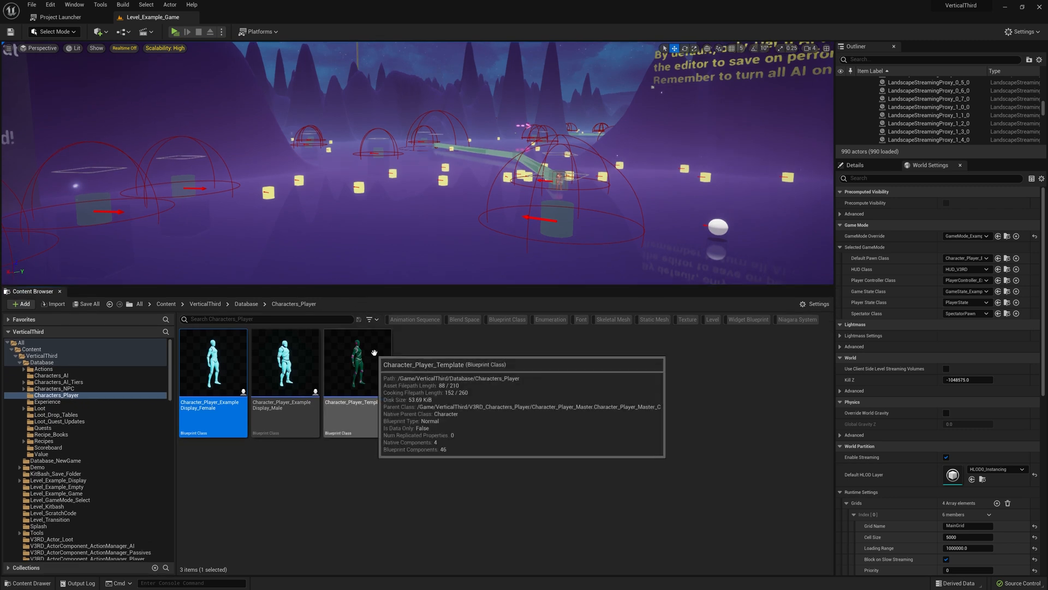
{"action": "left_click_drag", "start_coordinate": [374, 352], "coordinate": [64, 462]}
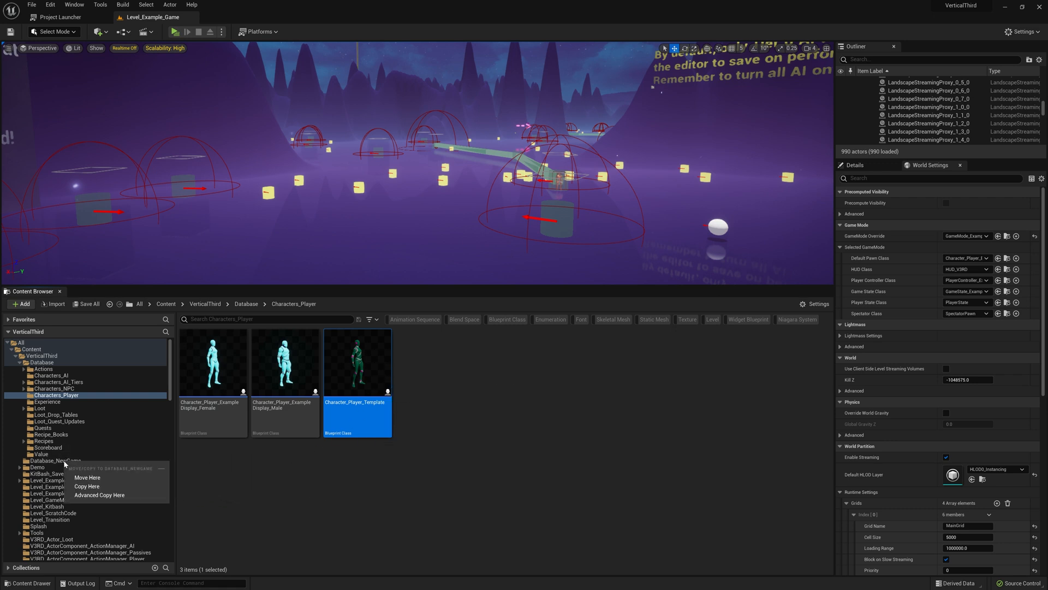
{"action": "left_click", "coordinate": [78, 487]}
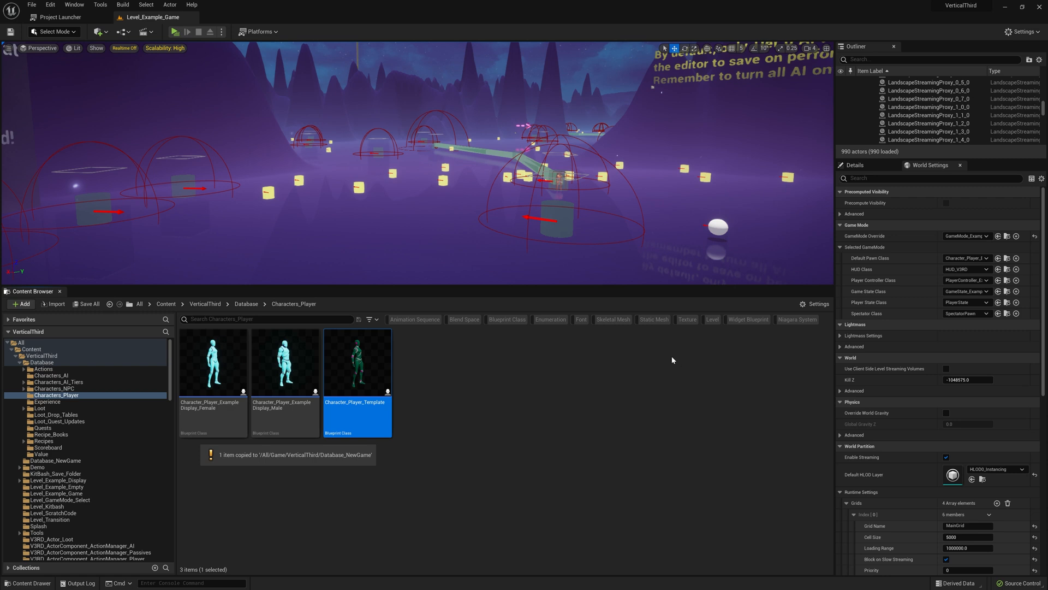
{"action": "left_click", "coordinate": [535, 438]}
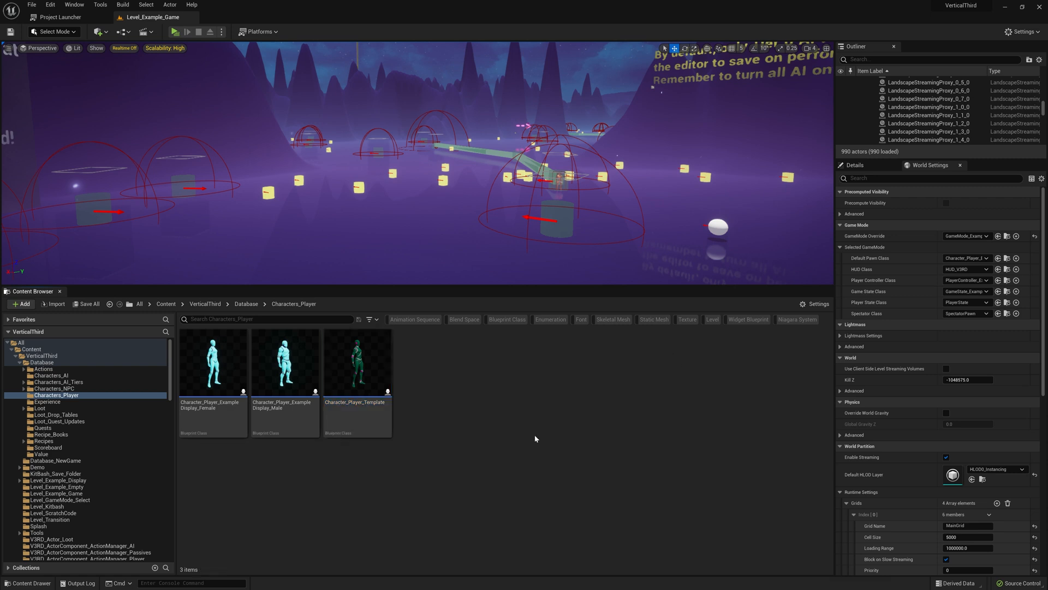
Rename the copied character blueprint in Database_NewGame as Character_Player_New.
{"action": "left_click", "coordinate": [77, 461]}
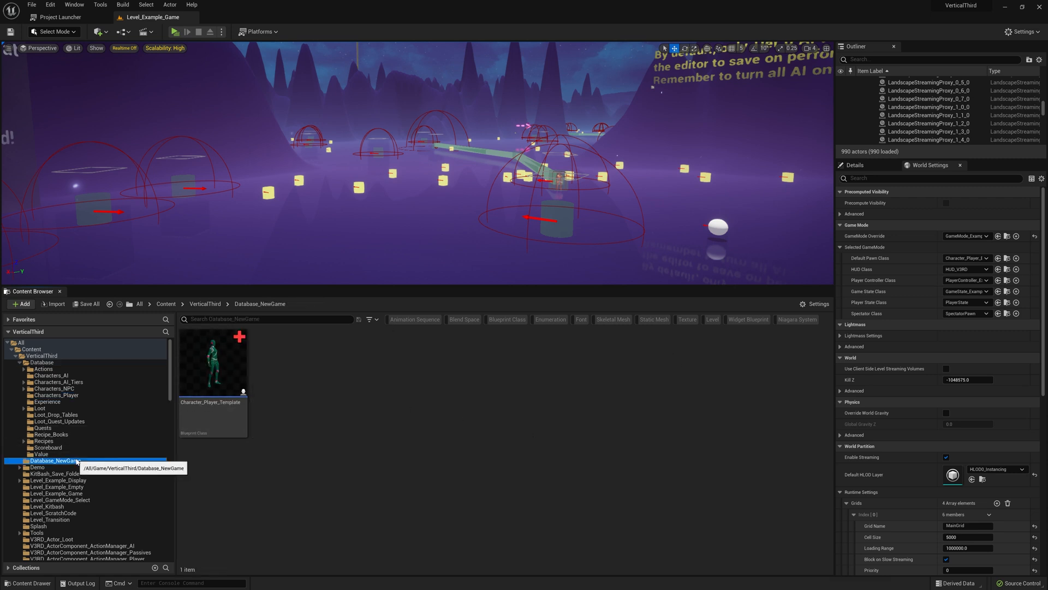
{"action": "left_click", "coordinate": [213, 371]}
{"action": "key", "text": "F2"}
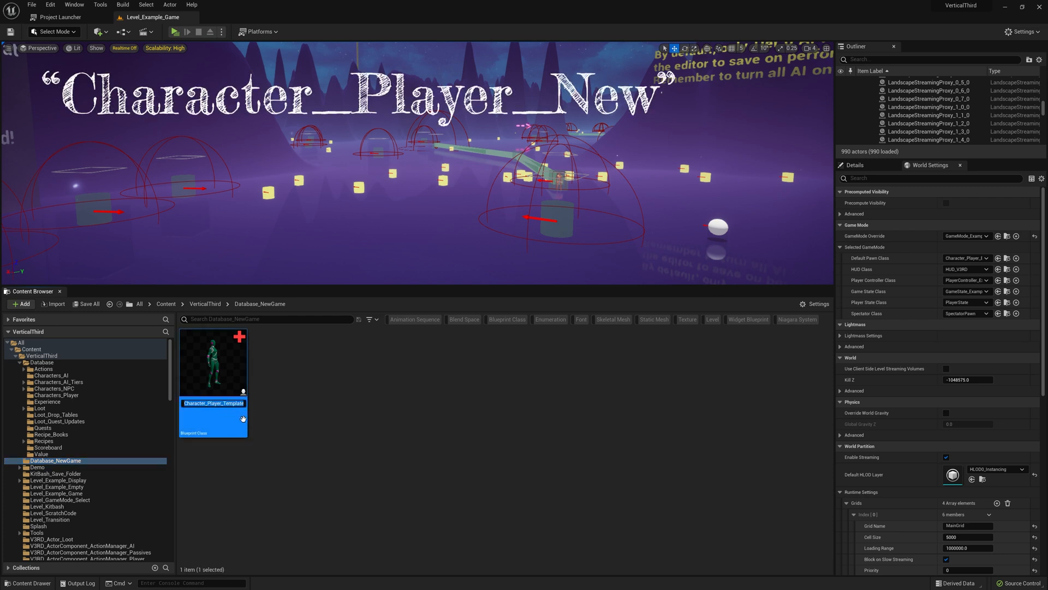
{"action": "key", "text": "End"}
{"action": "key", "text": "BackSpace"}
{"action": "key", "text": "BackSpace"}
{"action": "key", "text": "BackSpace"}
{"action": "key", "text": "BackSpace"}
{"action": "key", "text": "BackSpace"}
{"action": "key", "text": "BackSpace"}
{"action": "key", "text": "BackSpace"}
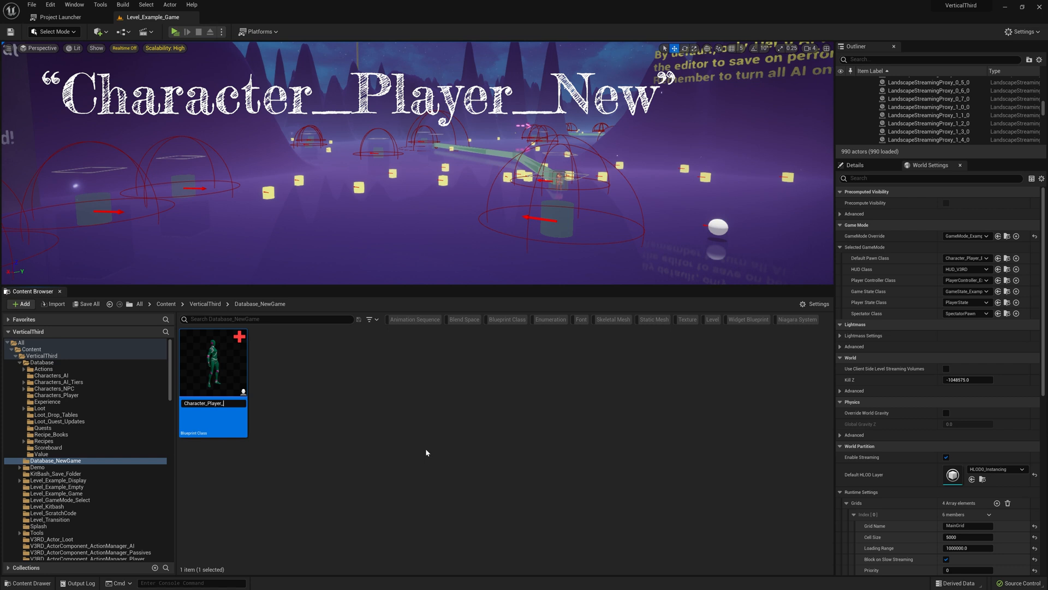
{"action": "type", "text": "New"}
{"action": "key", "text": "Return"}
{"action": "left_click", "coordinate": [381, 452]}
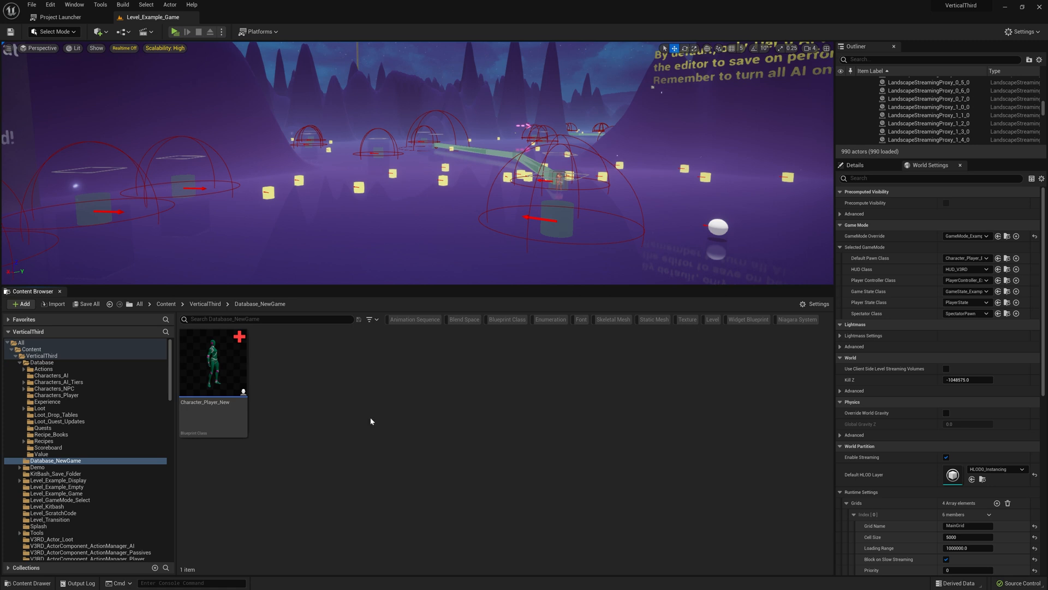
Search the Database folder for "kit example direct" and copy Kit_ExampleDisplay_DirectTarget into the Database_NewGame folder.
{"action": "left_click", "coordinate": [57, 362]}
{"action": "left_click", "coordinate": [257, 319]}
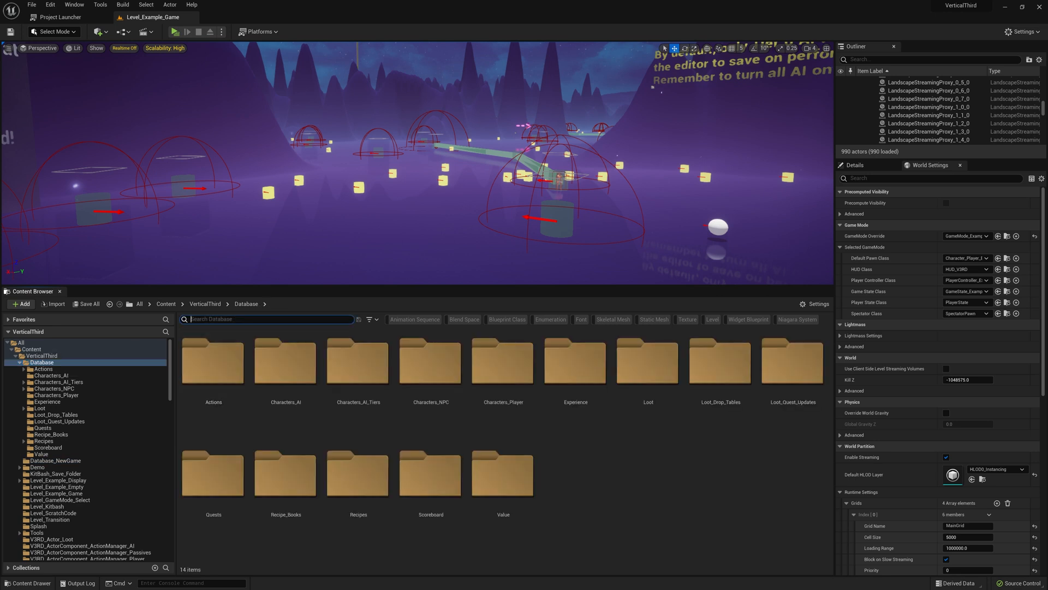
{"action": "type", "text": "kit"}
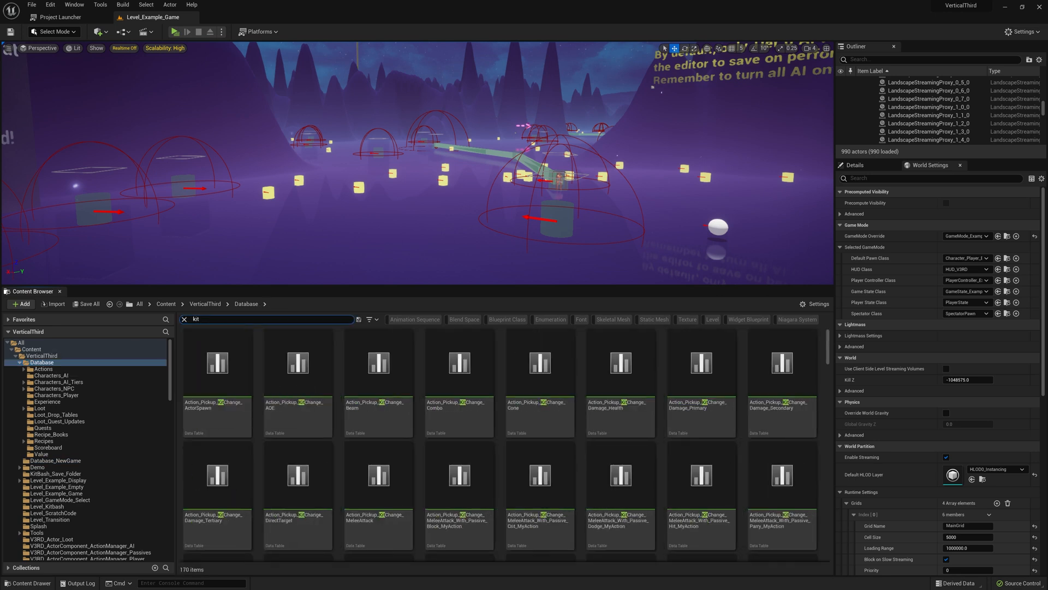
{"action": "type", "text": " example direct"}
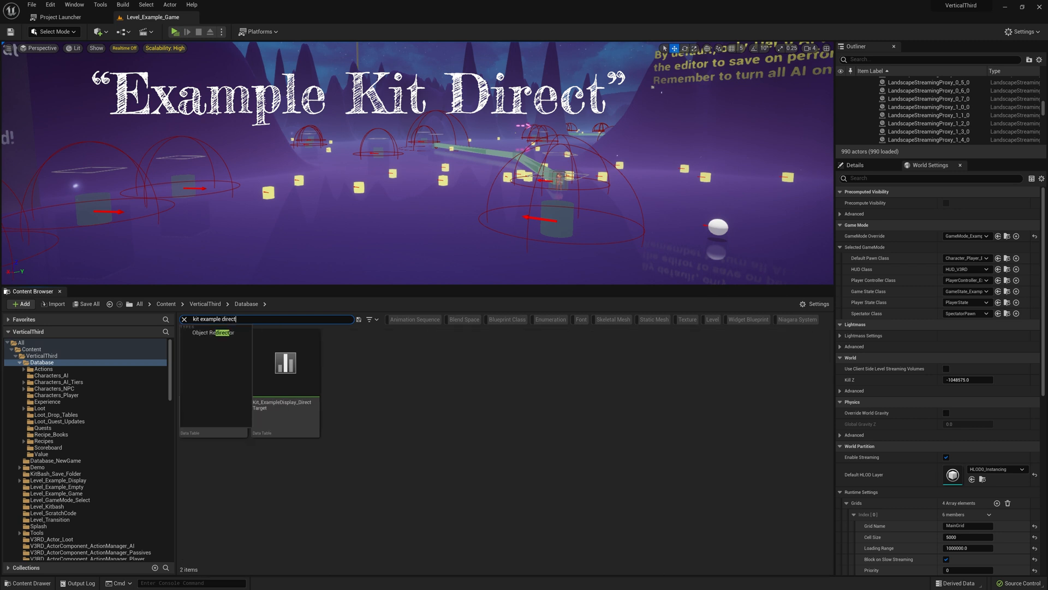
{"action": "left_click", "coordinate": [428, 372]}
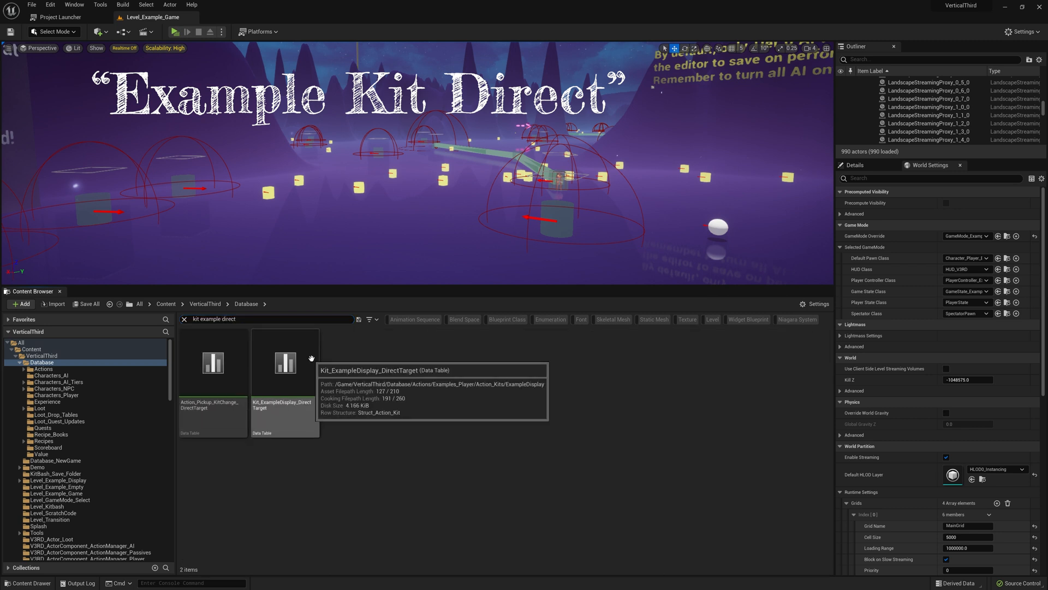
{"action": "left_click_drag", "start_coordinate": [312, 362], "coordinate": [74, 462]}
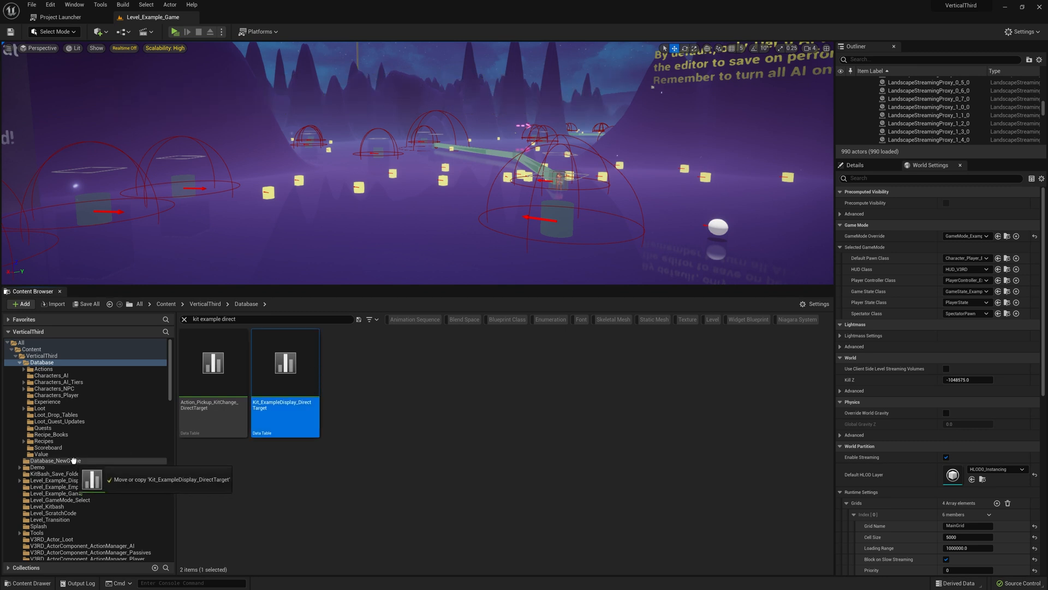
{"action": "left_click", "coordinate": [96, 487]}
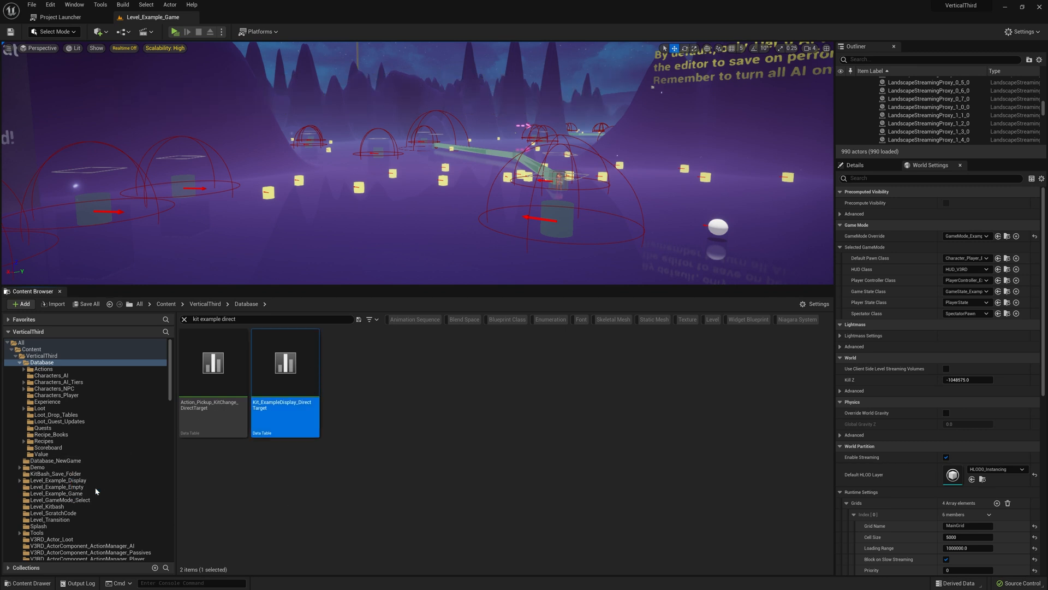
Clear the search filter in Database_NewGame and rename the copied kit data table as Kit_Player_New.
{"action": "left_click", "coordinate": [85, 462]}
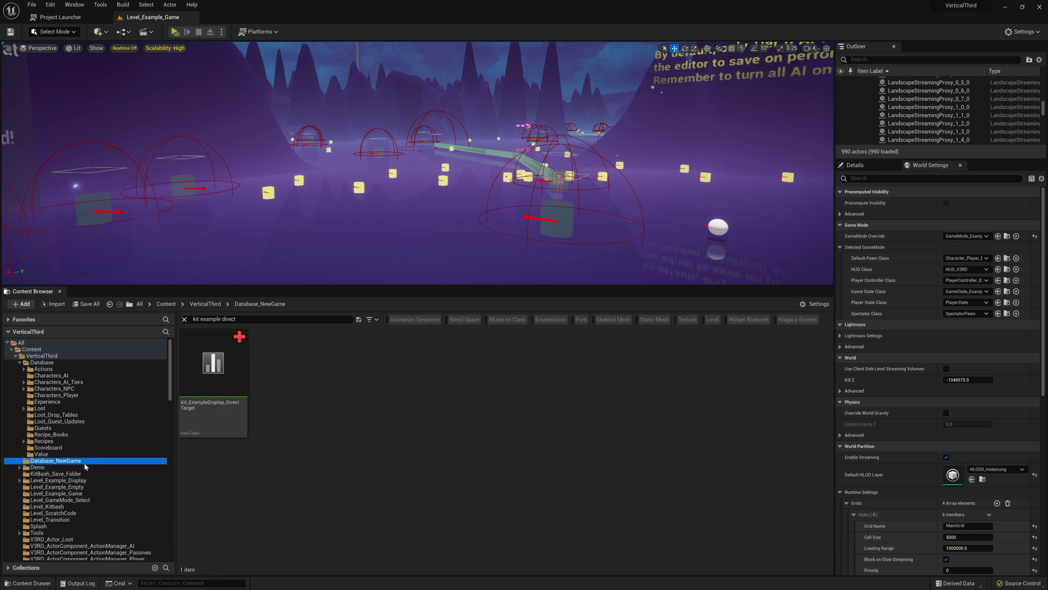
{"action": "left_click", "coordinate": [266, 479]}
{"action": "left_click", "coordinate": [184, 320]}
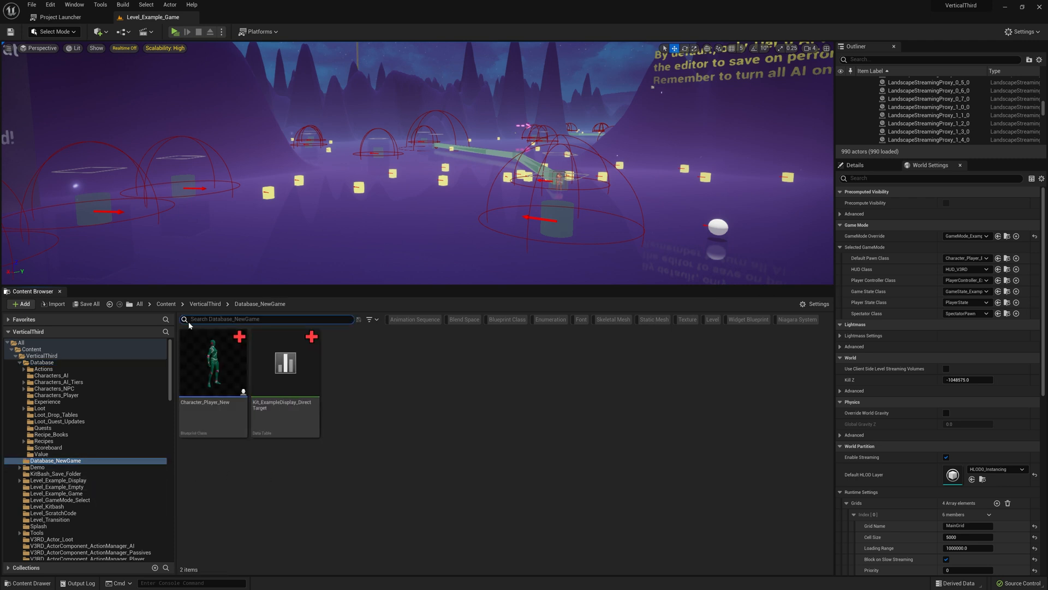
{"action": "left_click", "coordinate": [284, 422]}
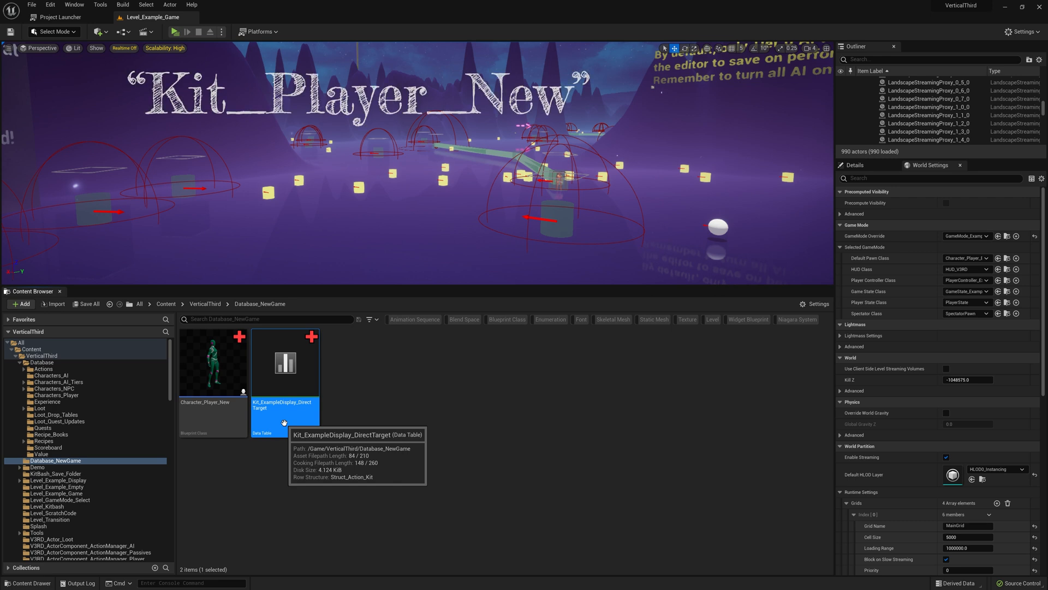
{"action": "key", "text": "F2"}
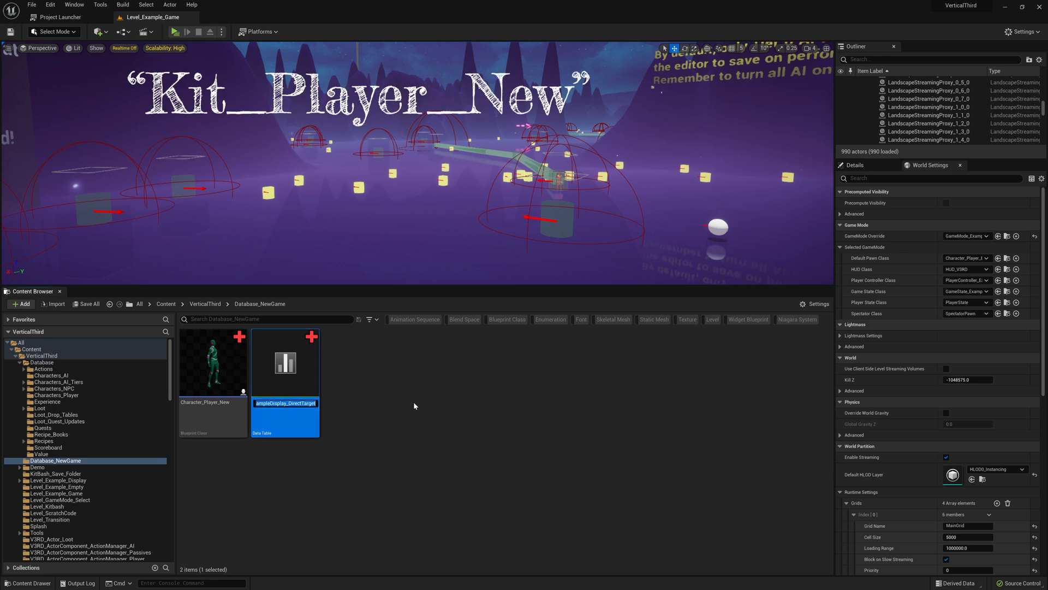
{"action": "type", "text": "Kit_Player_New"}
{"action": "key", "text": "Return"}
{"action": "left_click", "coordinate": [414, 405]}
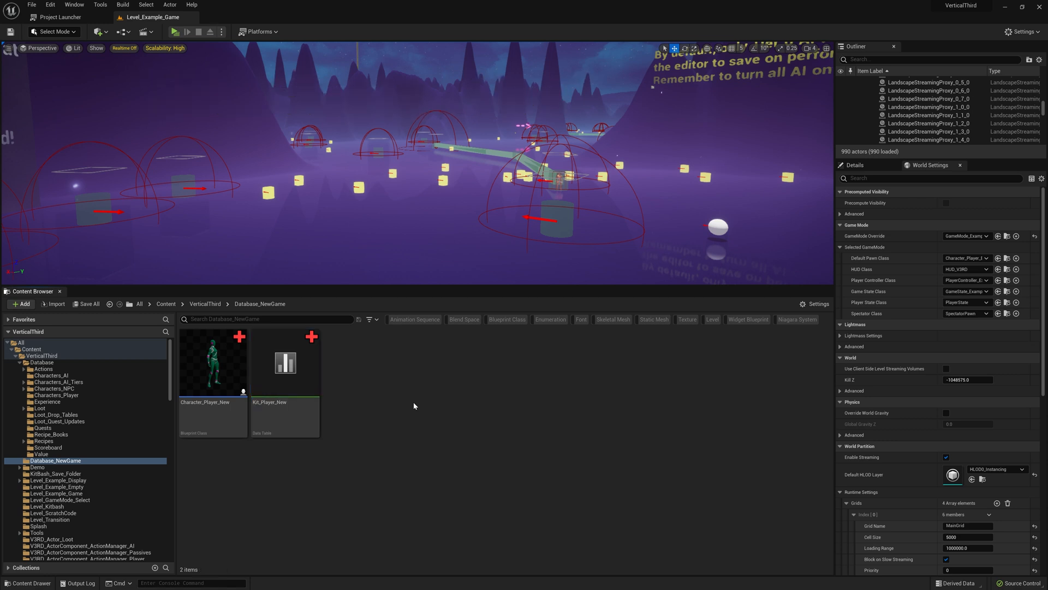
Open the Character_Player_New blueprint and resize its panels to widen the Event Graph, keeping the Database_NewGame assets visible.
{"action": "left_click", "coordinate": [211, 370]}
{"action": "double_click", "coordinate": [212, 370]}
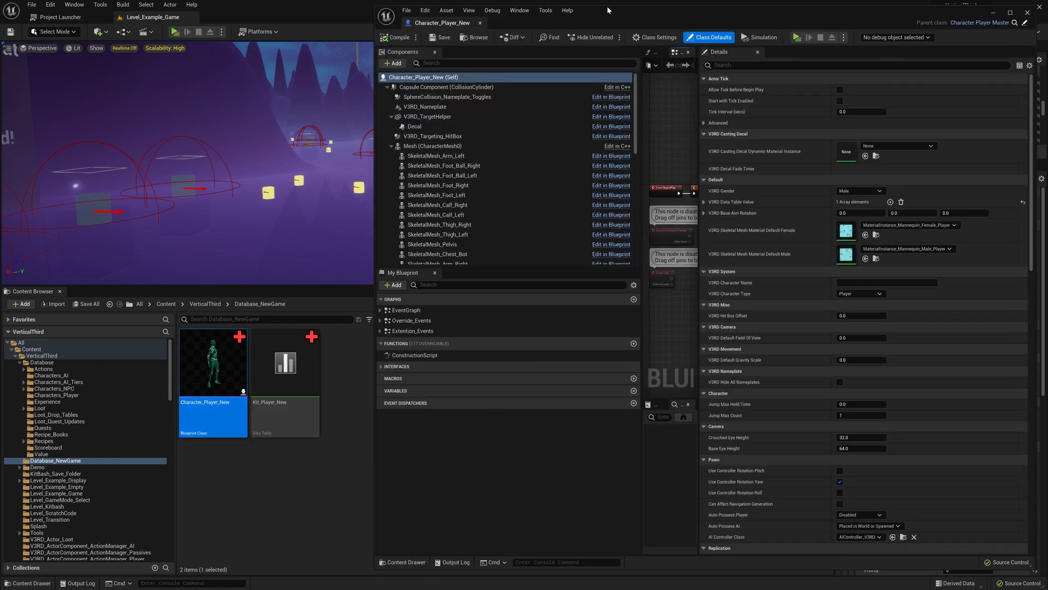
{"action": "left_click_drag", "start_coordinate": [629, 11], "coordinate": [595, 17]}
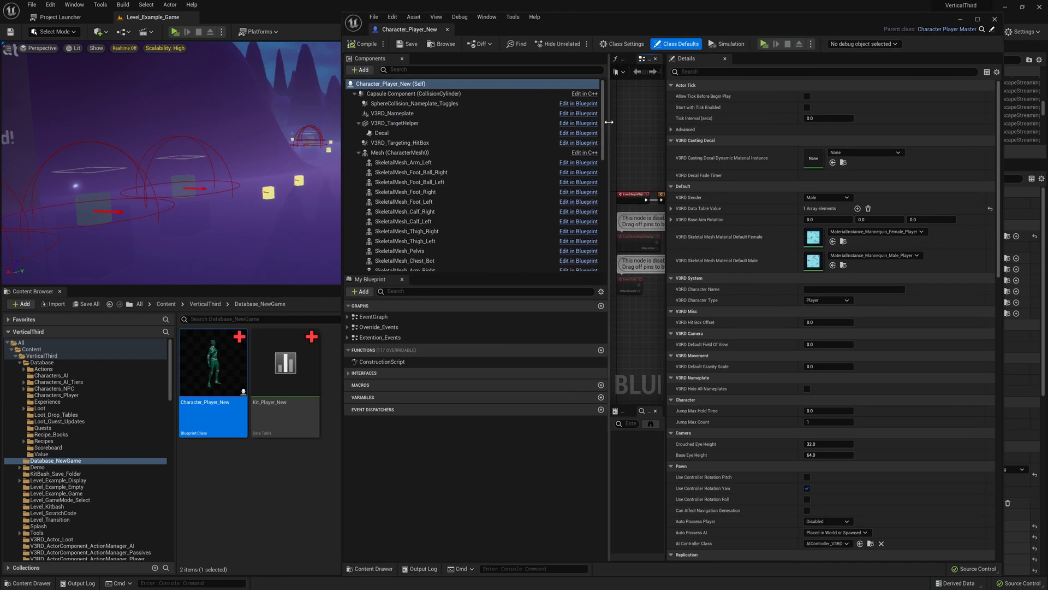
{"action": "left_click_drag", "start_coordinate": [609, 120], "coordinate": [548, 120]}
{"action": "left_click_drag", "start_coordinate": [668, 119], "coordinate": [762, 119]}
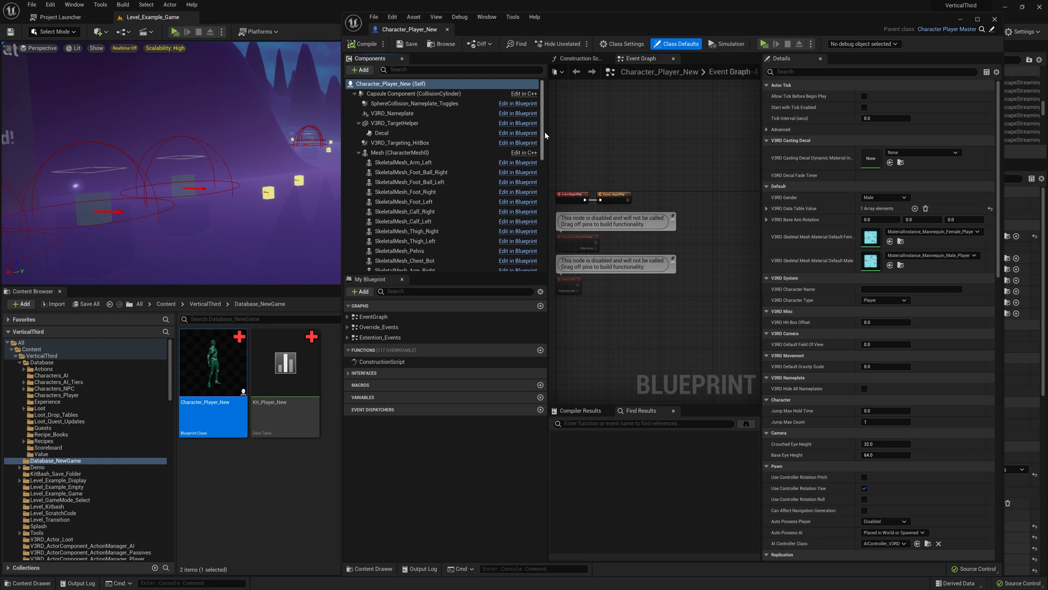
Assign Kit_Player_New as the V3RD Action Kit Default of the V3RD_Component_ActionManager_Player component in Character_Player_New.
{"action": "left_click_drag", "start_coordinate": [548, 154], "coordinate": [547, 273]}
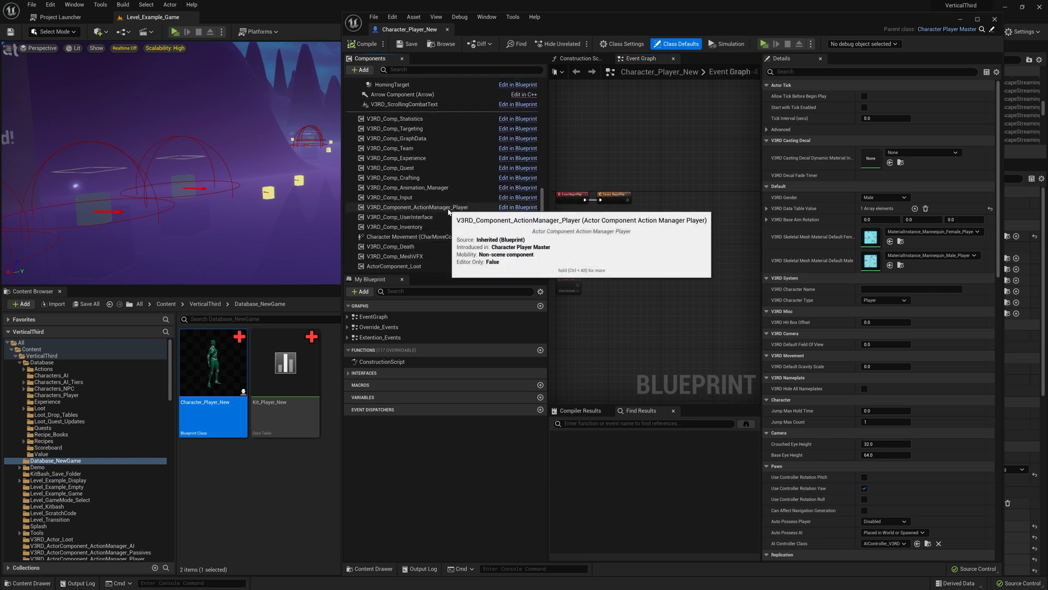
{"action": "left_click", "coordinate": [449, 208]}
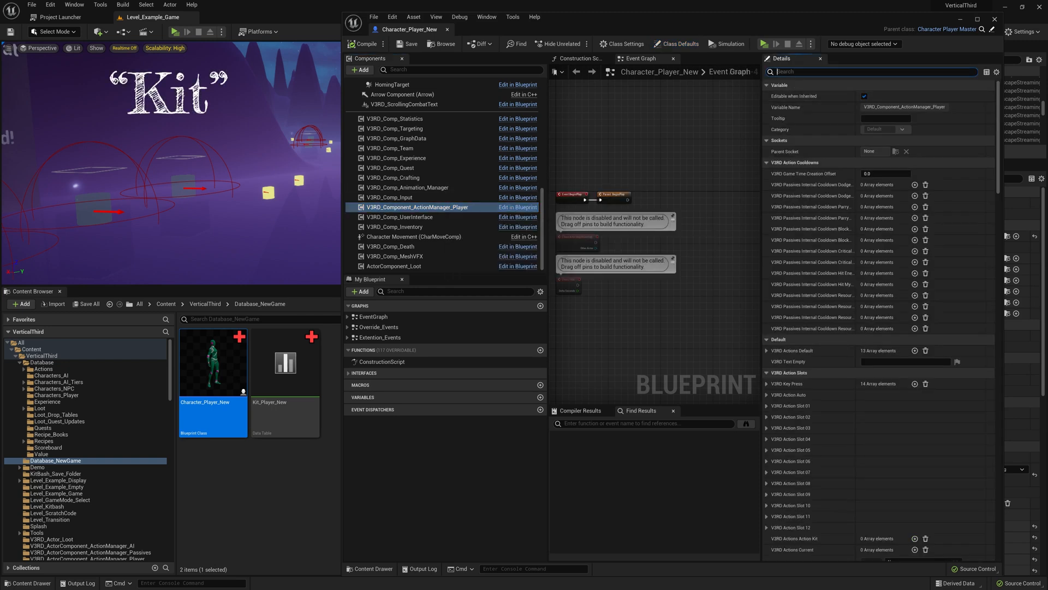
{"action": "type", "text": "kit"}
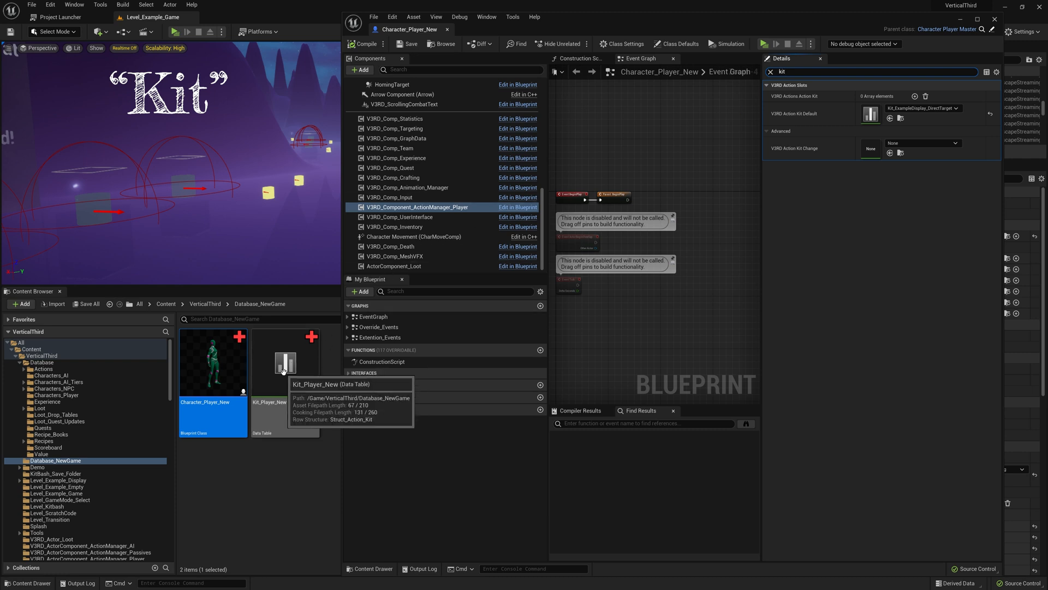
{"action": "left_click_drag", "start_coordinate": [282, 372], "coordinate": [870, 112]}
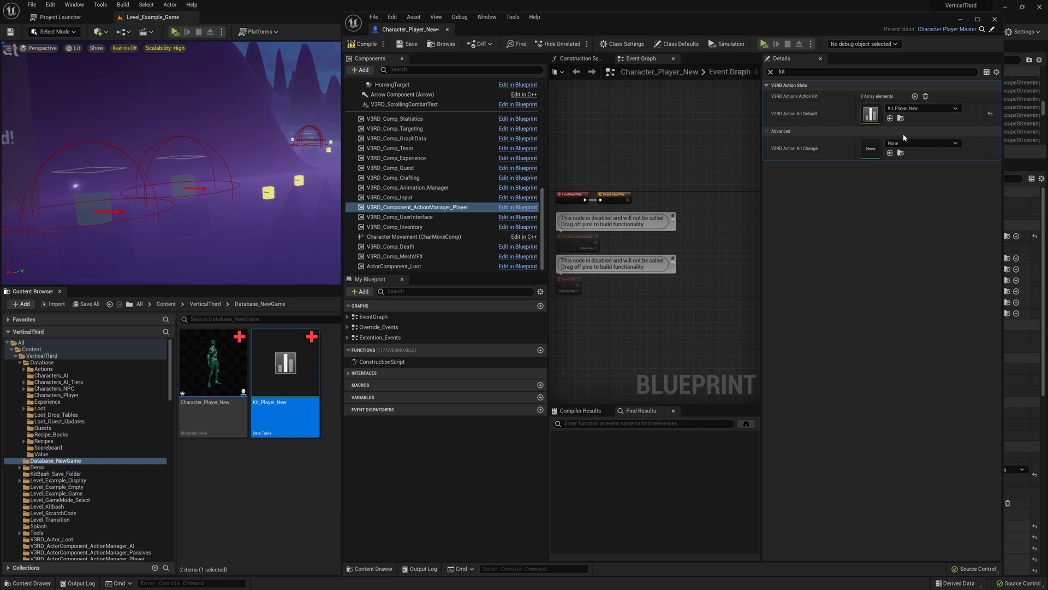
Compile and save the Character_Player_New blueprint and close it.
{"action": "left_click", "coordinate": [367, 45]}
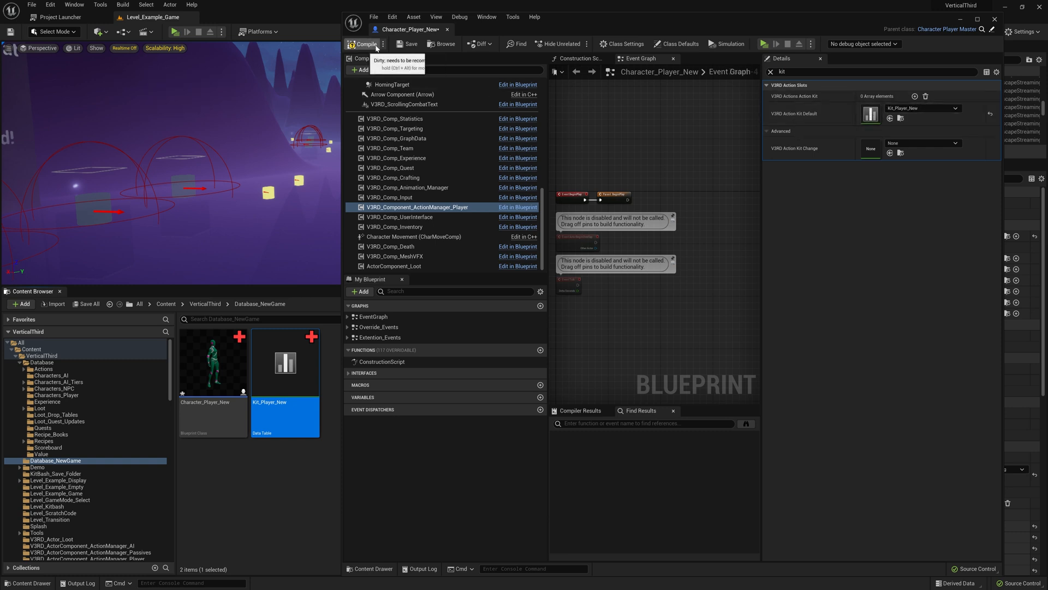
{"action": "left_click", "coordinate": [411, 44]}
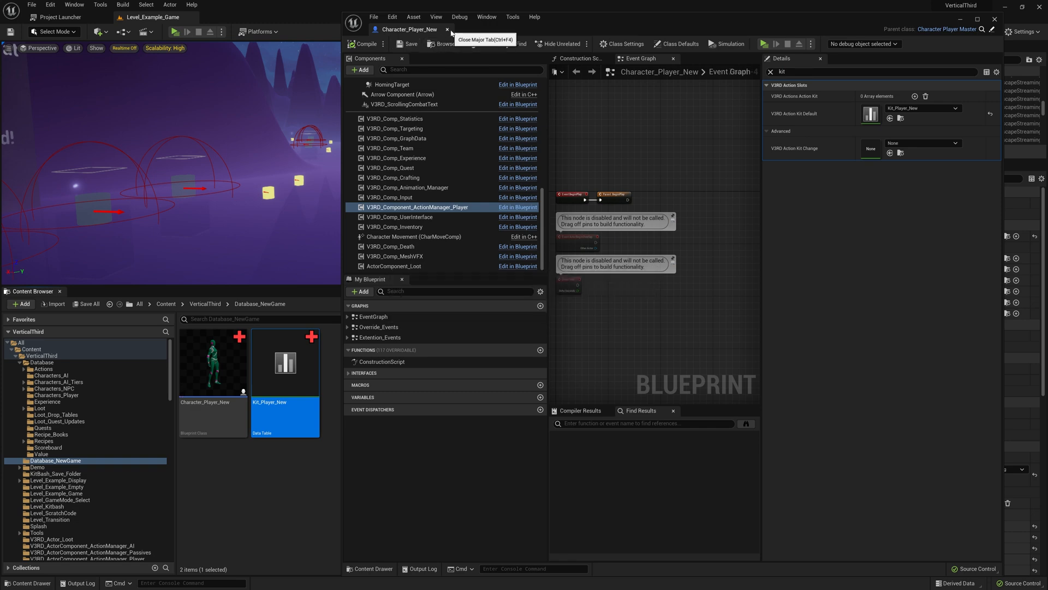
{"action": "left_click", "coordinate": [448, 30]}
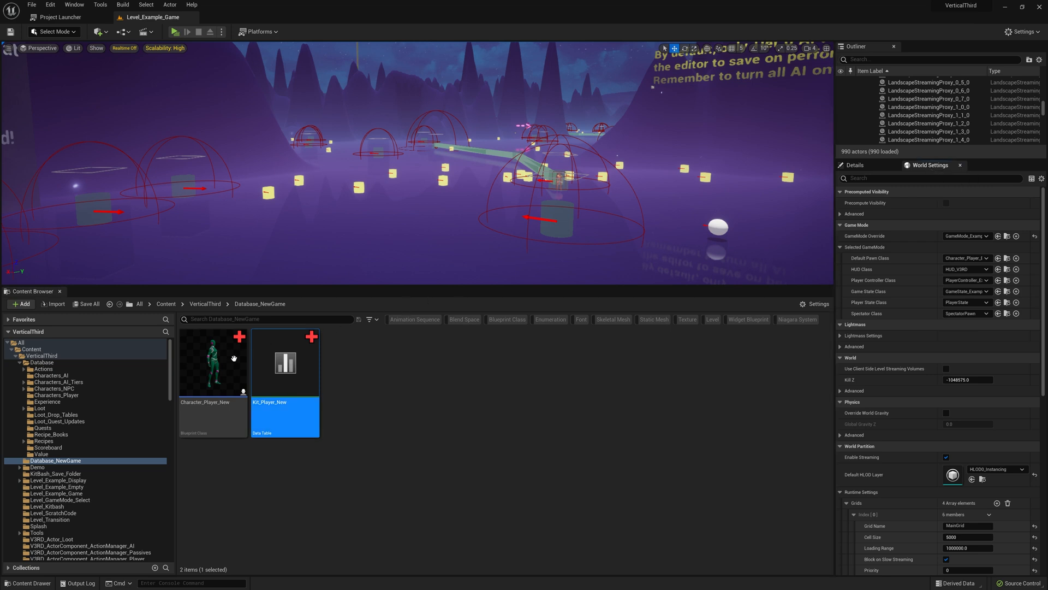
Set Character_Player_New as the Default Pawn Class of the level's selected game mode in World Settings.
{"action": "left_click_drag", "start_coordinate": [211, 368], "coordinate": [959, 259]}
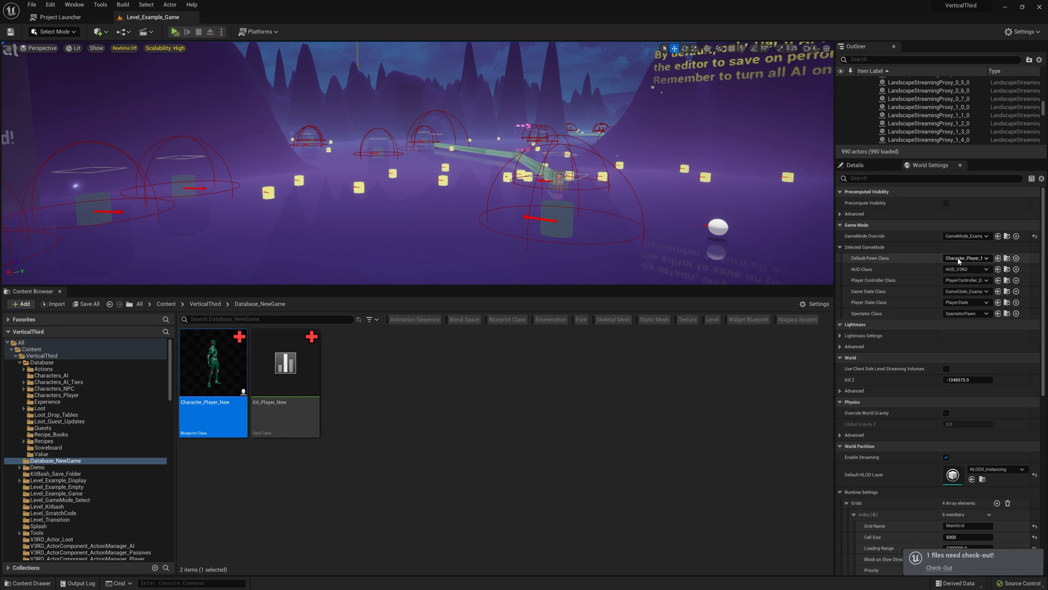
{"action": "left_click", "coordinate": [959, 261]}
{"action": "left_click", "coordinate": [959, 260]}
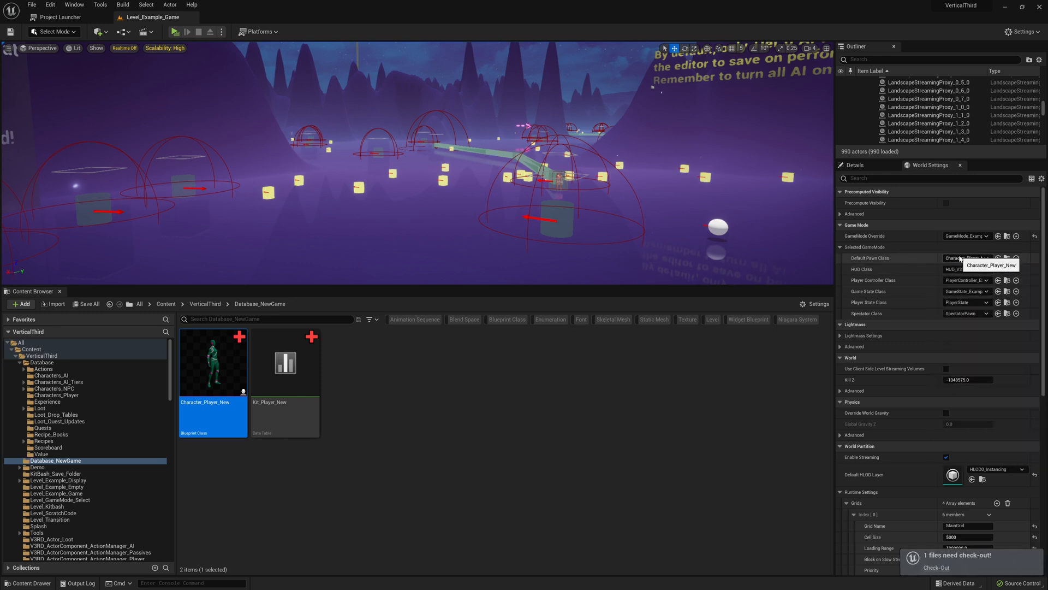
Save all modified content and check out the GameMode_ExampleDisplay asset.
{"action": "left_click", "coordinate": [87, 304]}
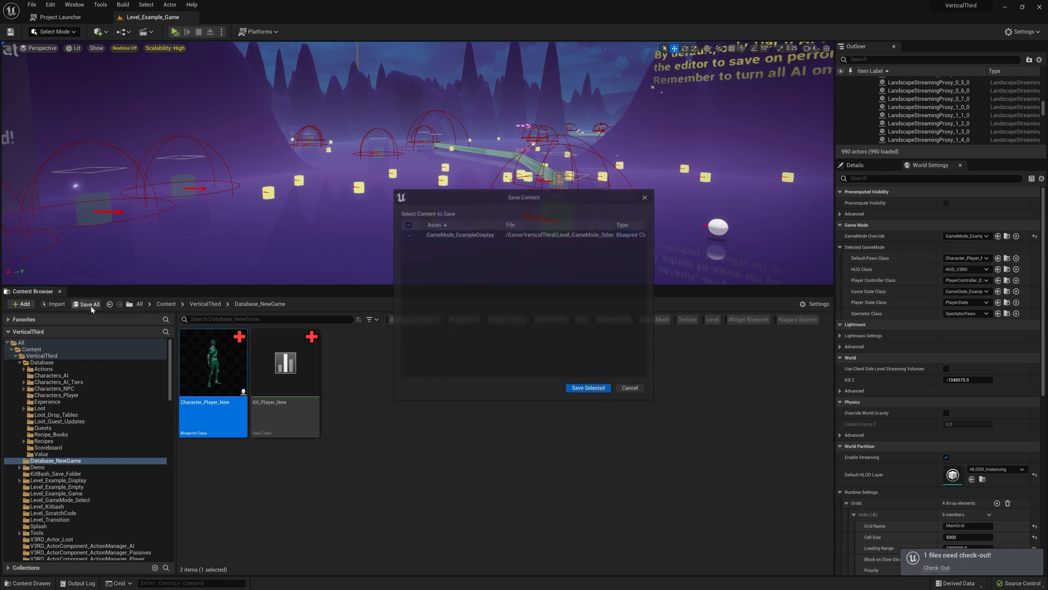
{"action": "left_click", "coordinate": [587, 390]}
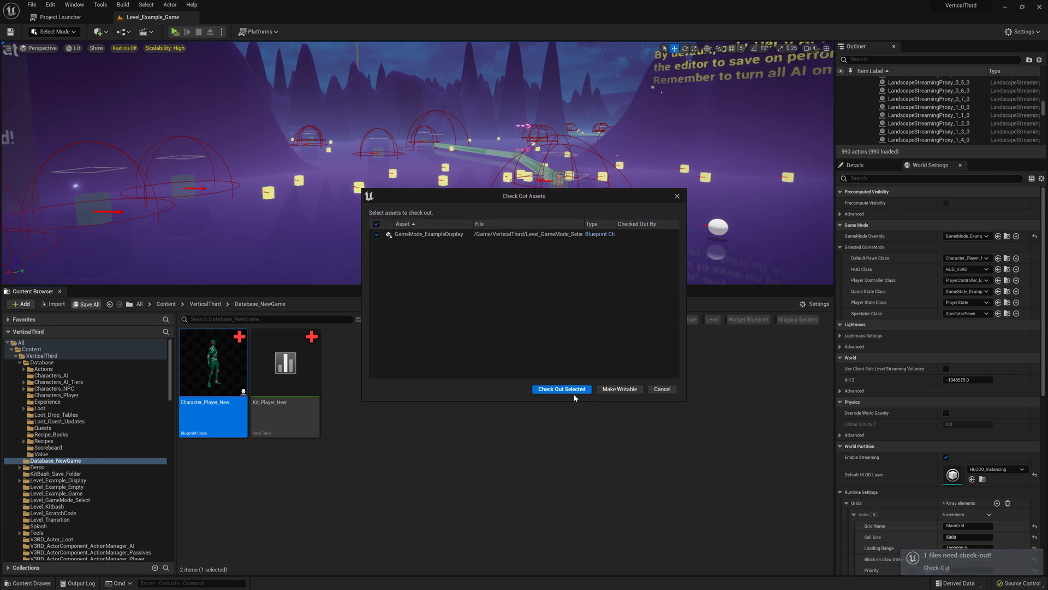
{"action": "left_click", "coordinate": [573, 388]}
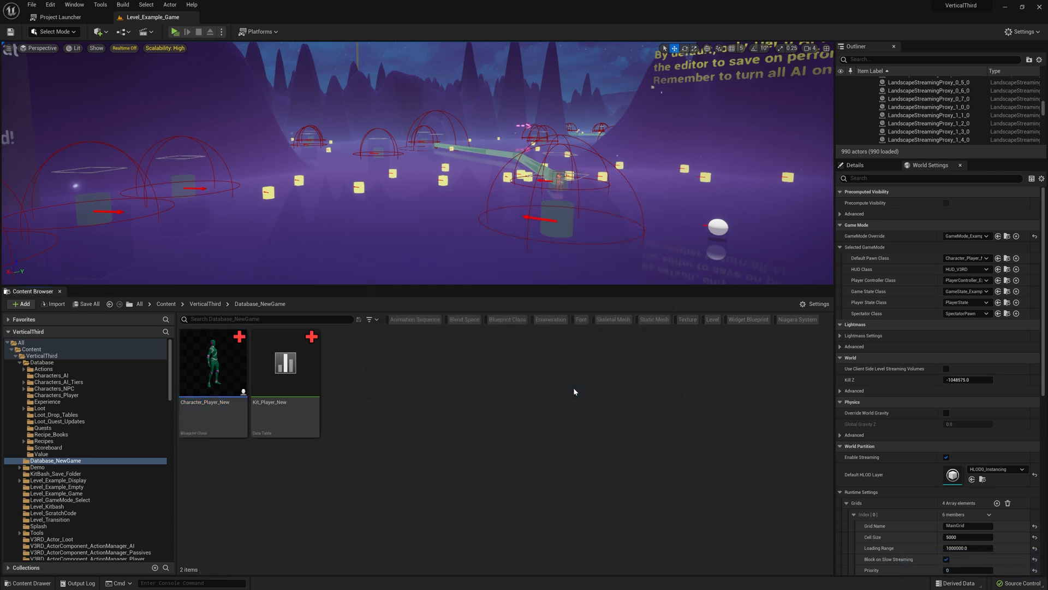
Enlarge the level viewport and enable Always On Top for play in a new window in the advanced play settings.
{"action": "left_click_drag", "start_coordinate": [564, 284], "coordinate": [557, 393]}
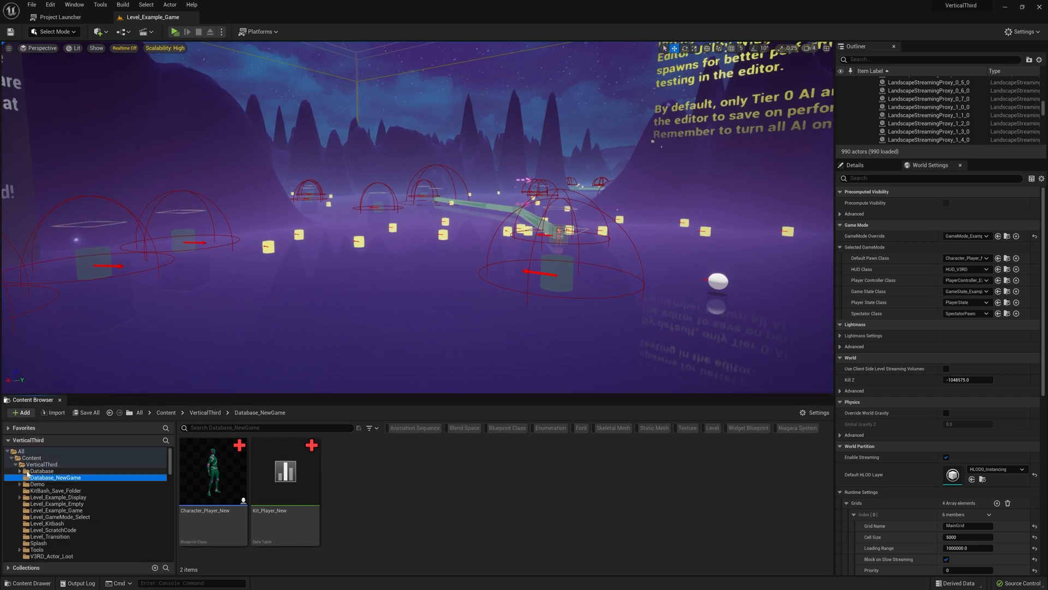
{"action": "left_click", "coordinate": [437, 478]}
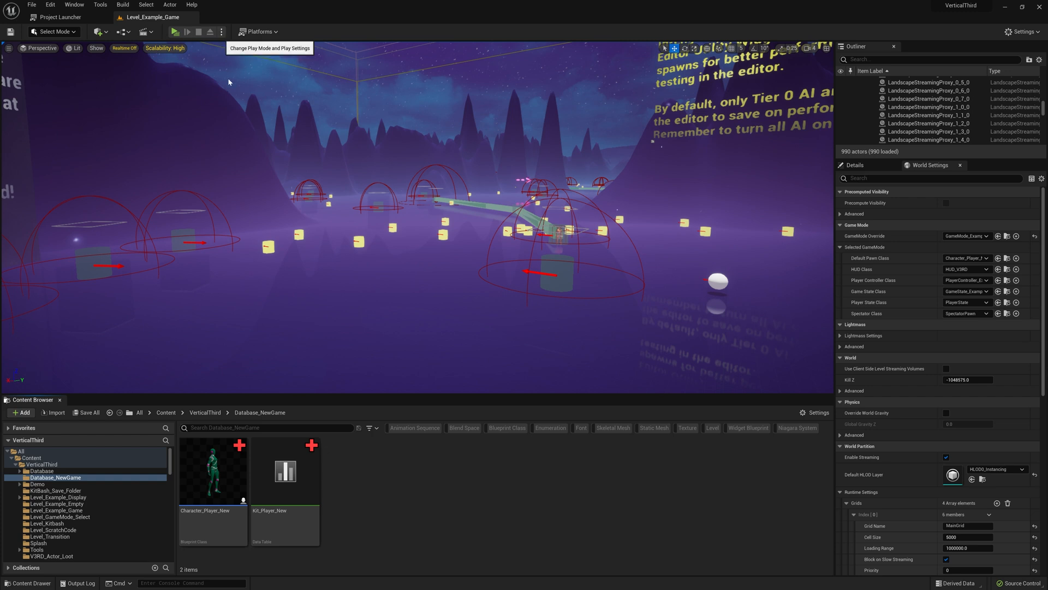
{"action": "left_click", "coordinate": [223, 33]}
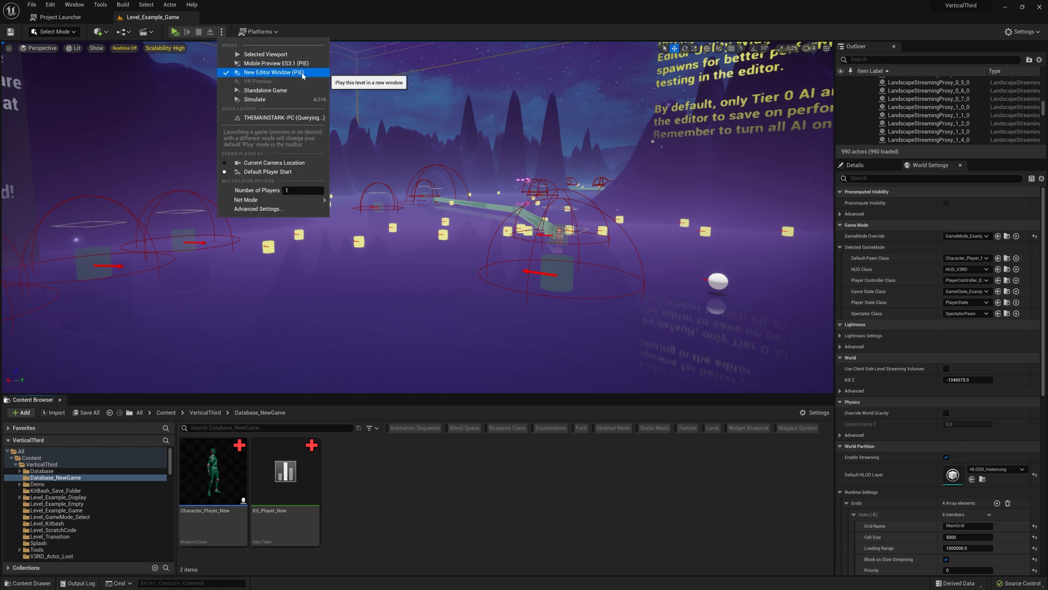
{"action": "left_click", "coordinate": [284, 210]}
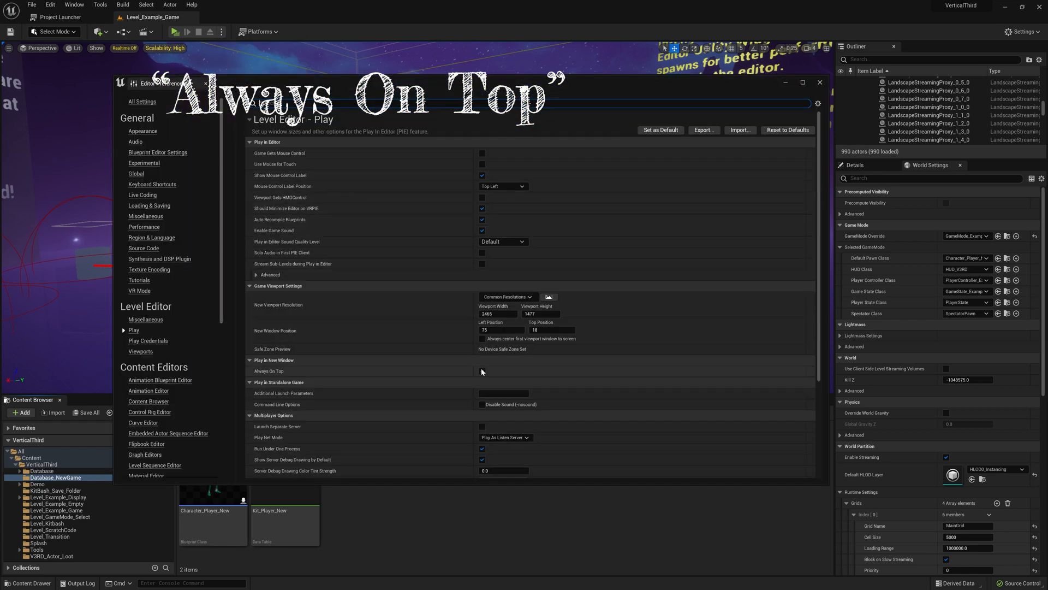
{"action": "left_click", "coordinate": [482, 371]}
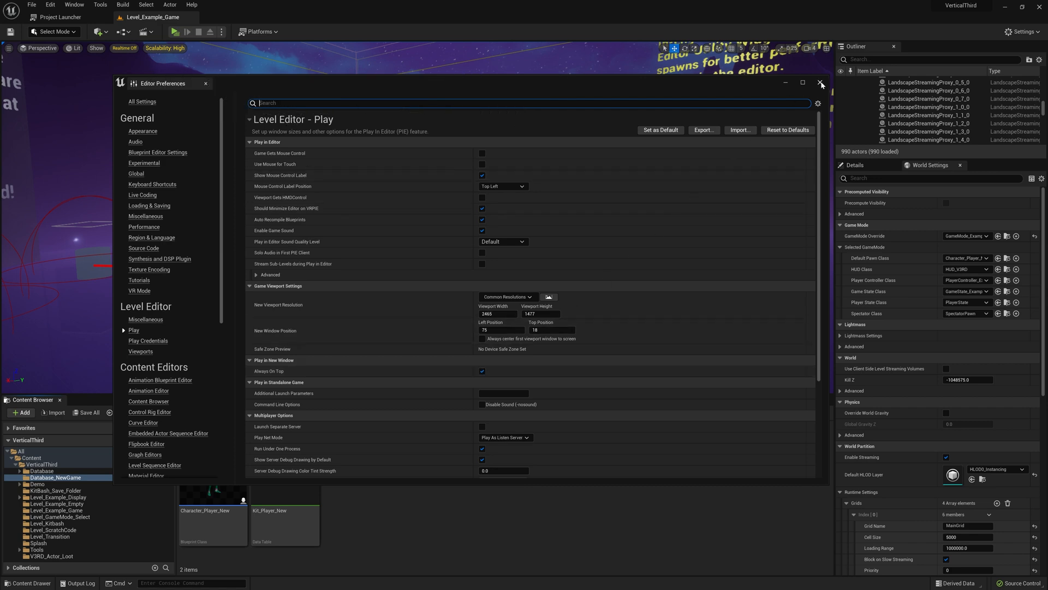
{"action": "left_click", "coordinate": [820, 83]}
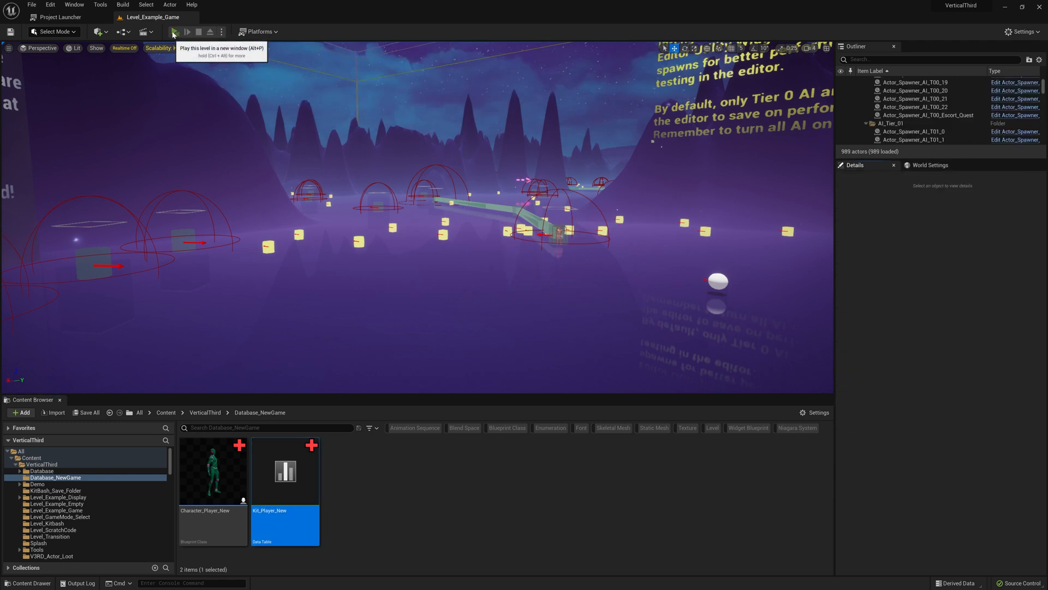
Play the level in a new window, run to the wild mannequins and test healing actions 1 and 2.
{"action": "left_click", "coordinate": [173, 32]}
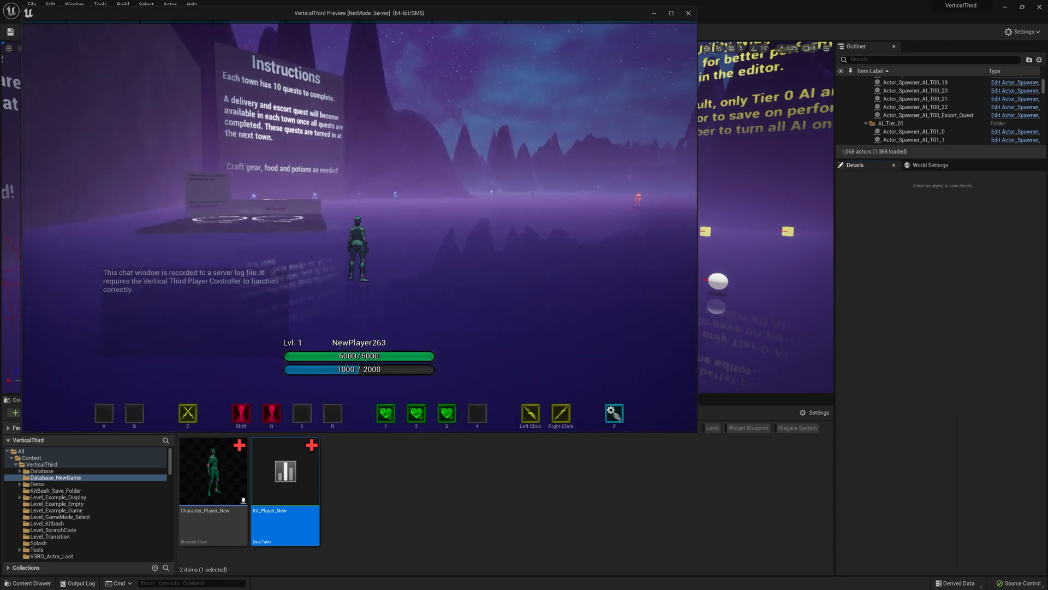
{"action": "key", "text": "w"}
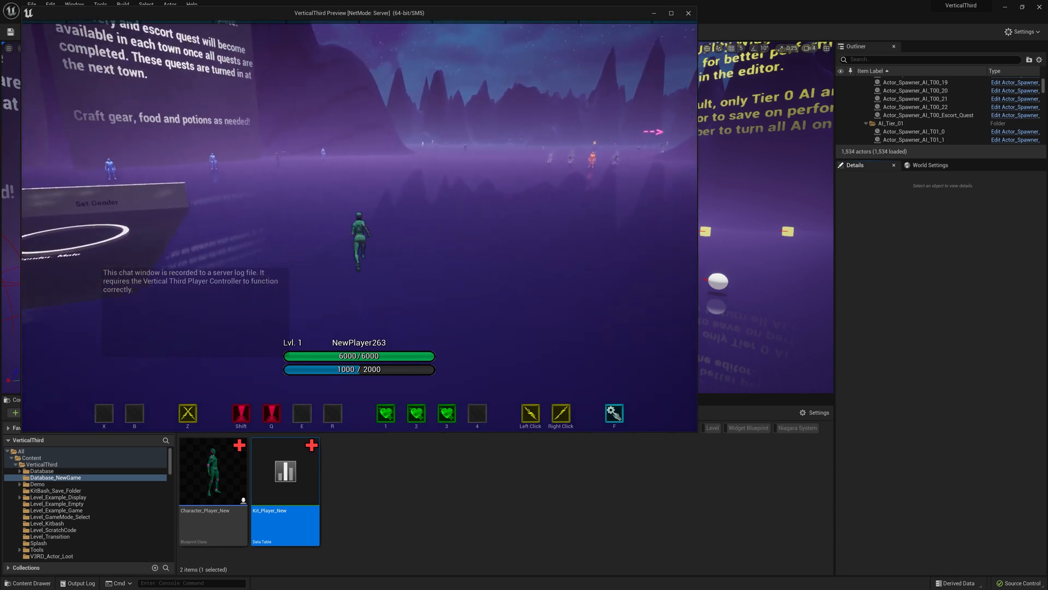
{"action": "key", "text": "w"}
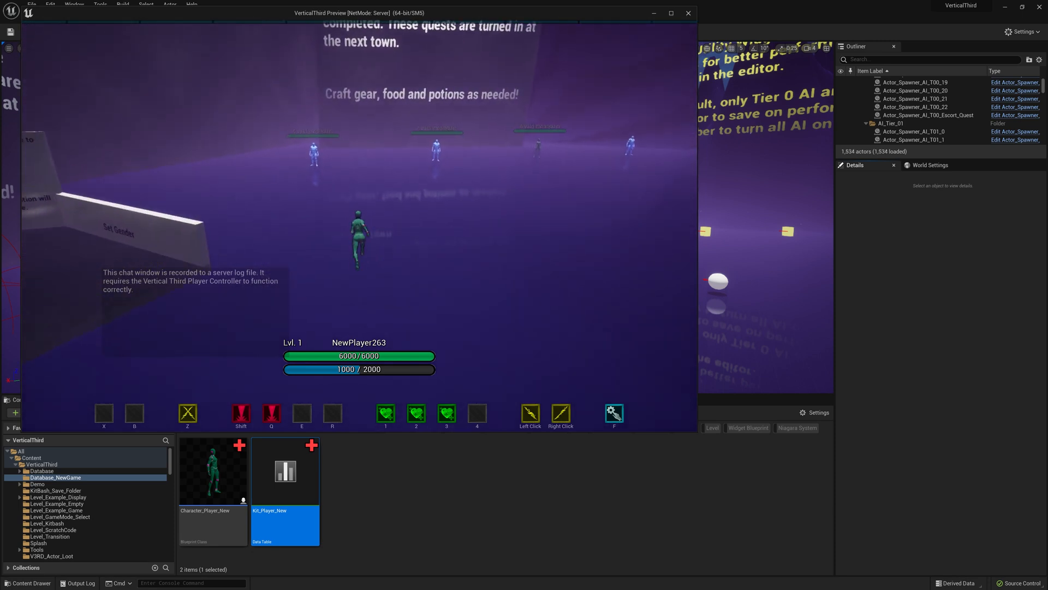
{"action": "key", "text": "w"}
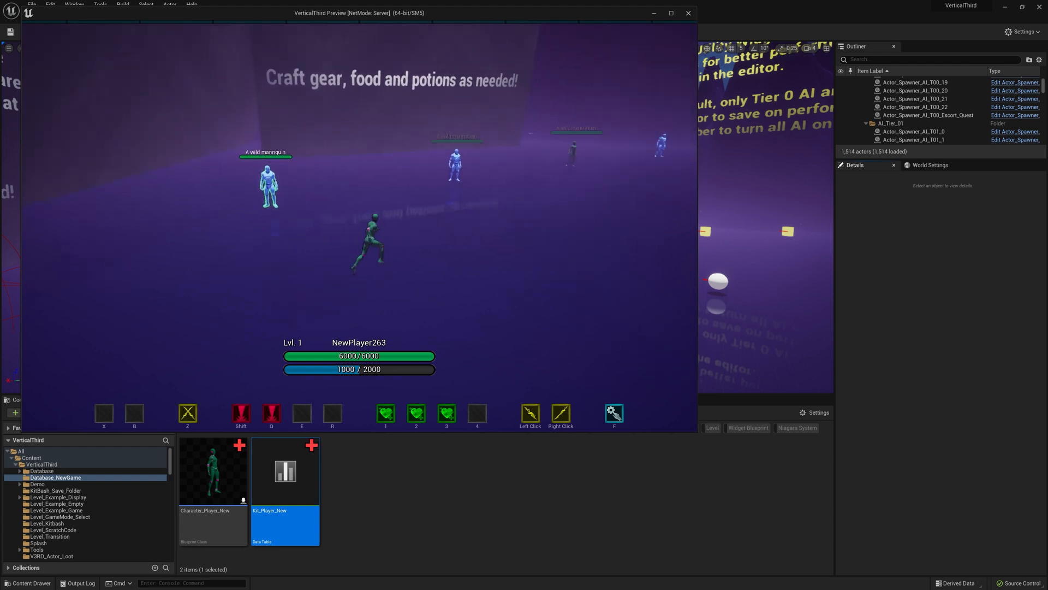
{"action": "key", "text": "1"}
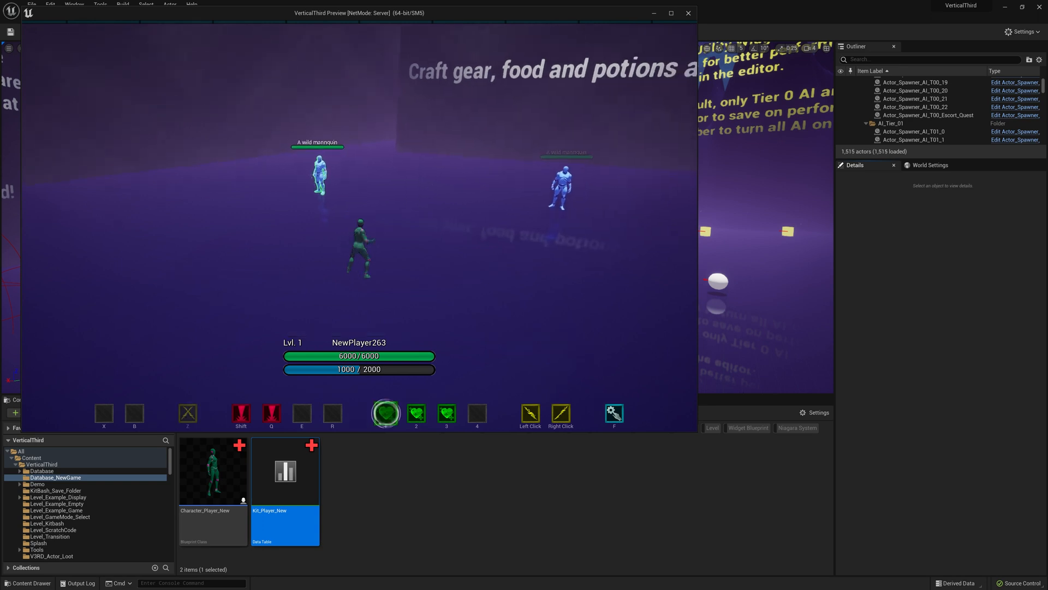
{"action": "key", "text": "2"}
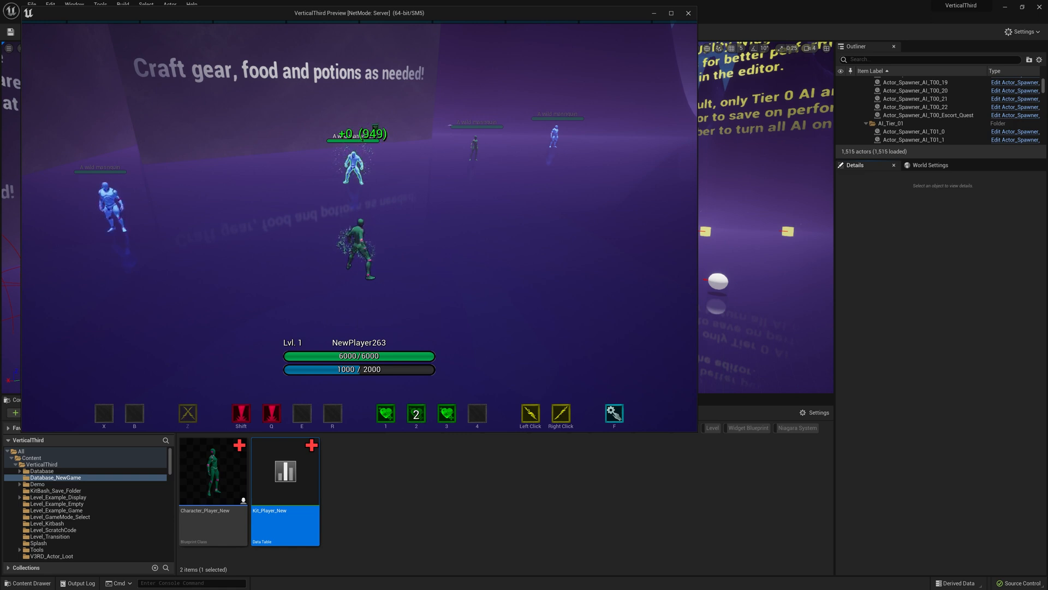
Move among the other wild mannequins and test the character's two yellow attack actions on them.
{"action": "key", "text": "w"}
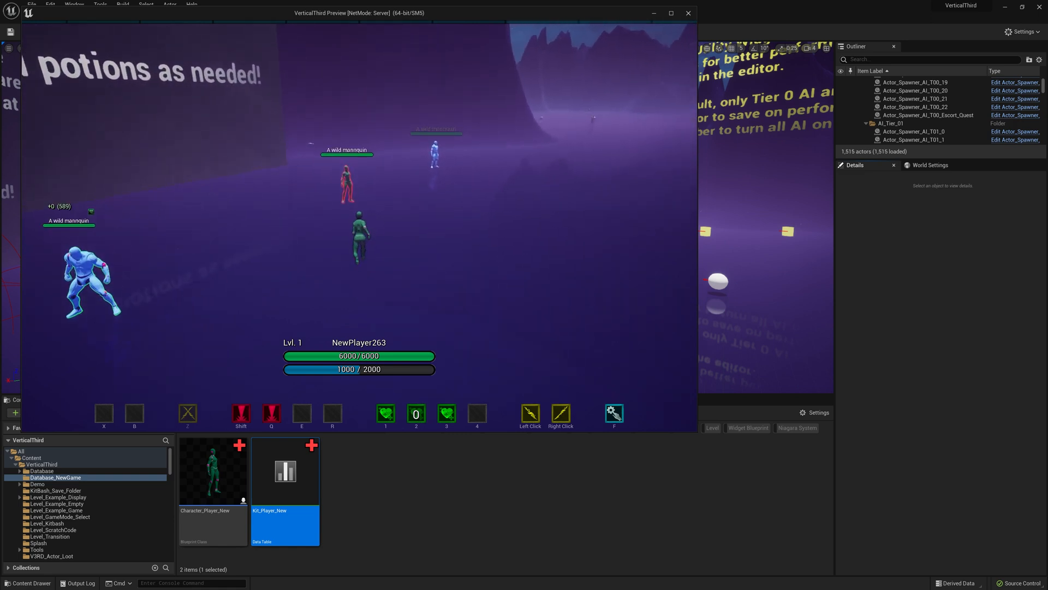
{"action": "left_click", "coordinate": [359, 227]}
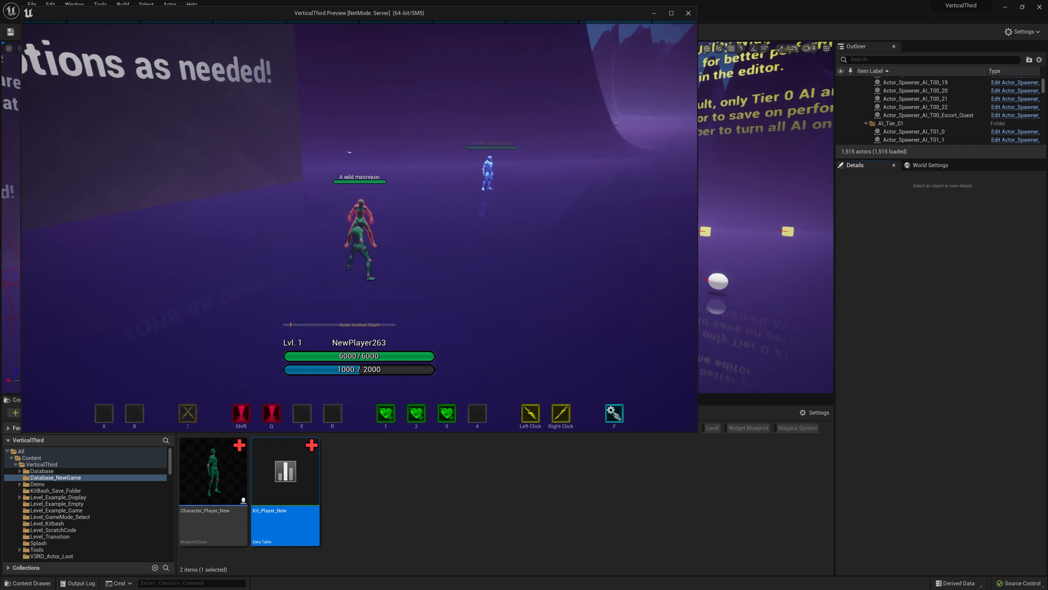
{"action": "key", "text": "d"}
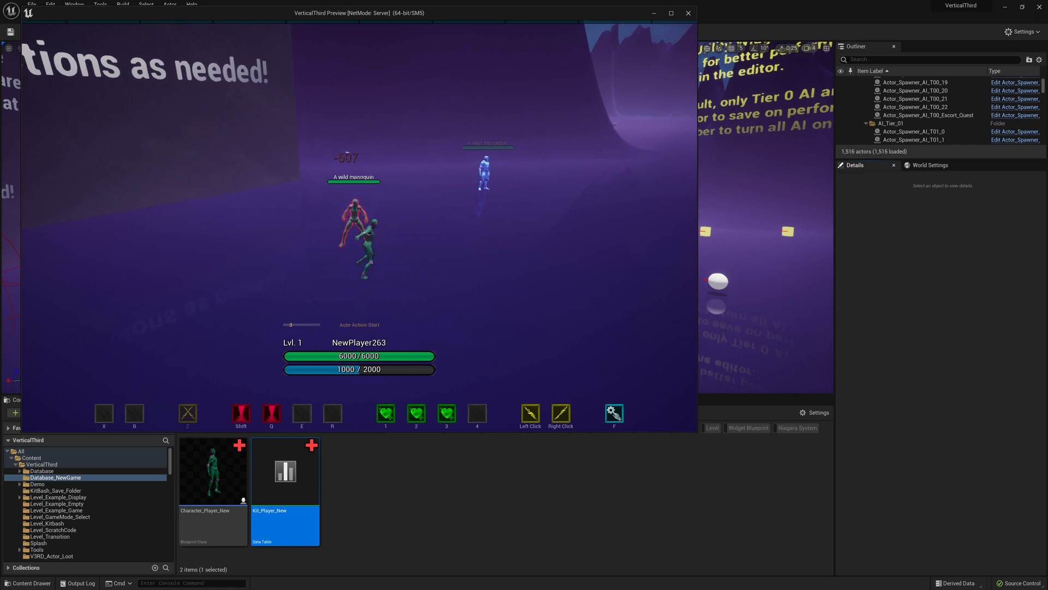
{"action": "key", "text": "w"}
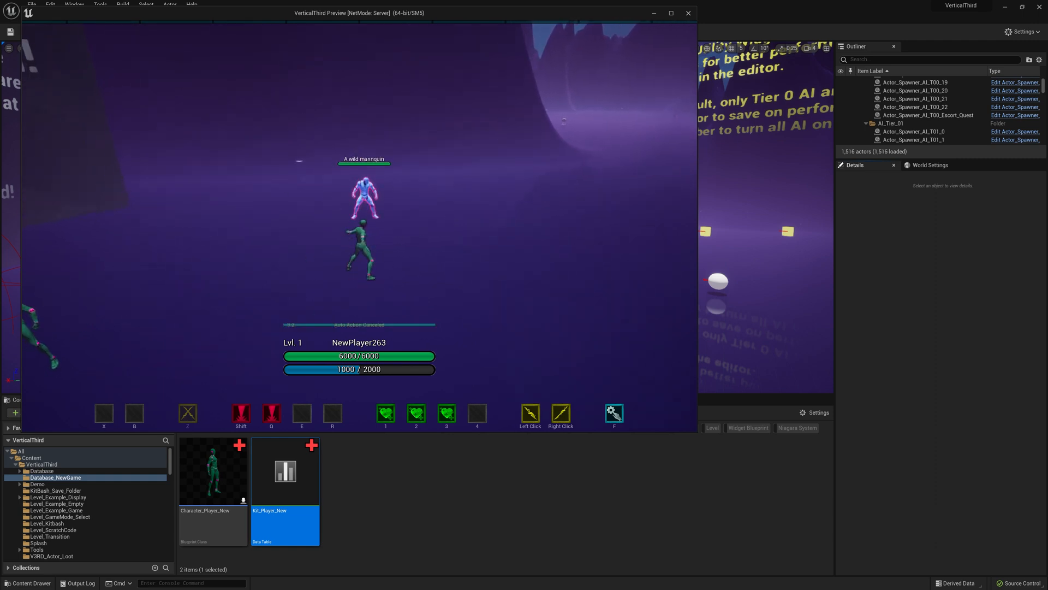
{"action": "key", "text": "w"}
{"action": "left_click", "coordinate": [360, 226]}
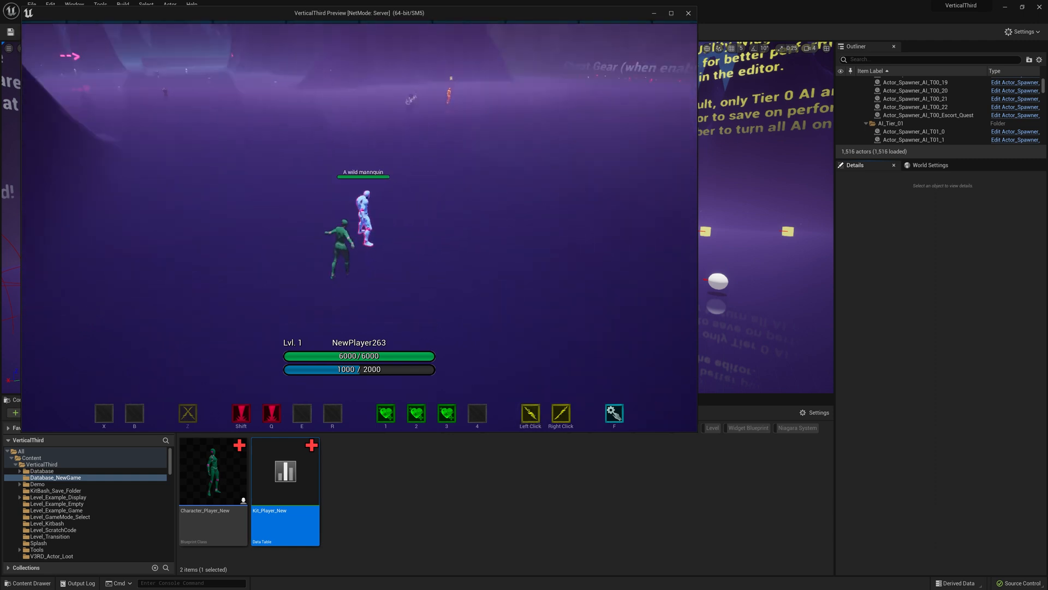
{"action": "right_click", "coordinate": [359, 227]}
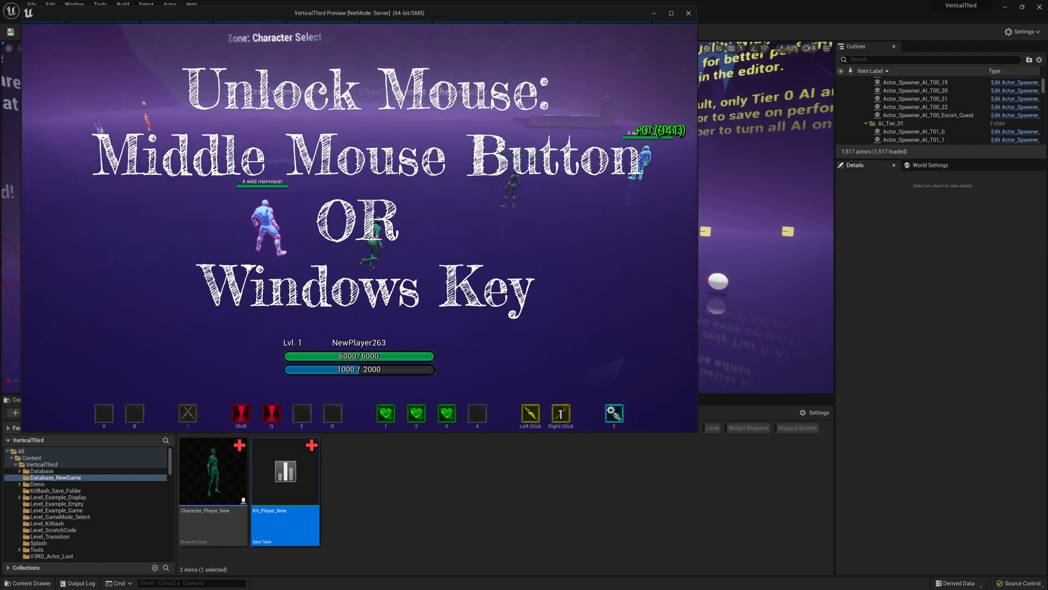
Run the character away from the mannequins and release the mouse cursor from the game preview.
{"action": "key", "text": "w"}
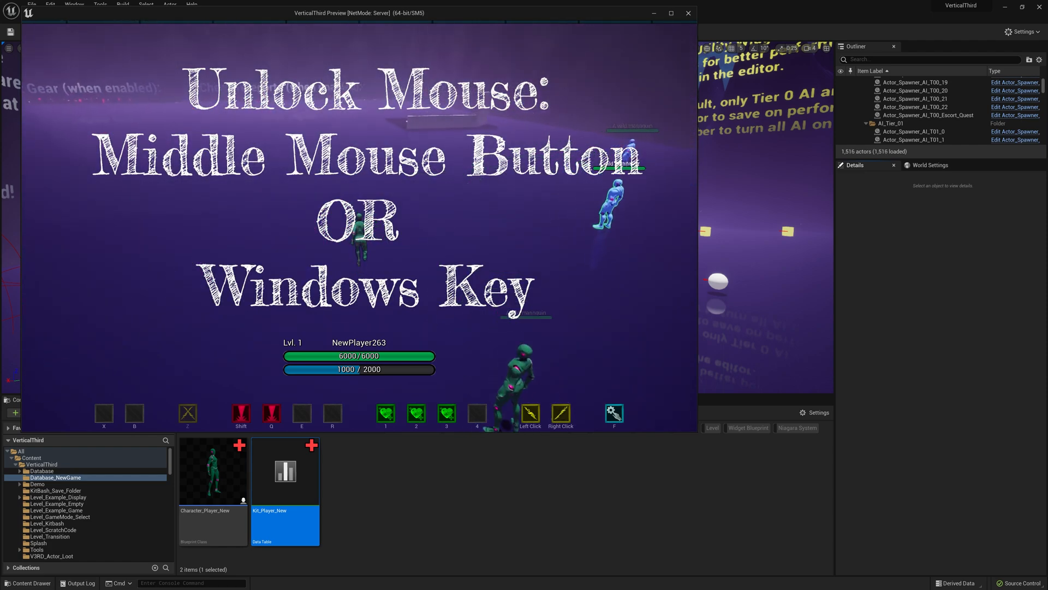
{"action": "key", "text": "w"}
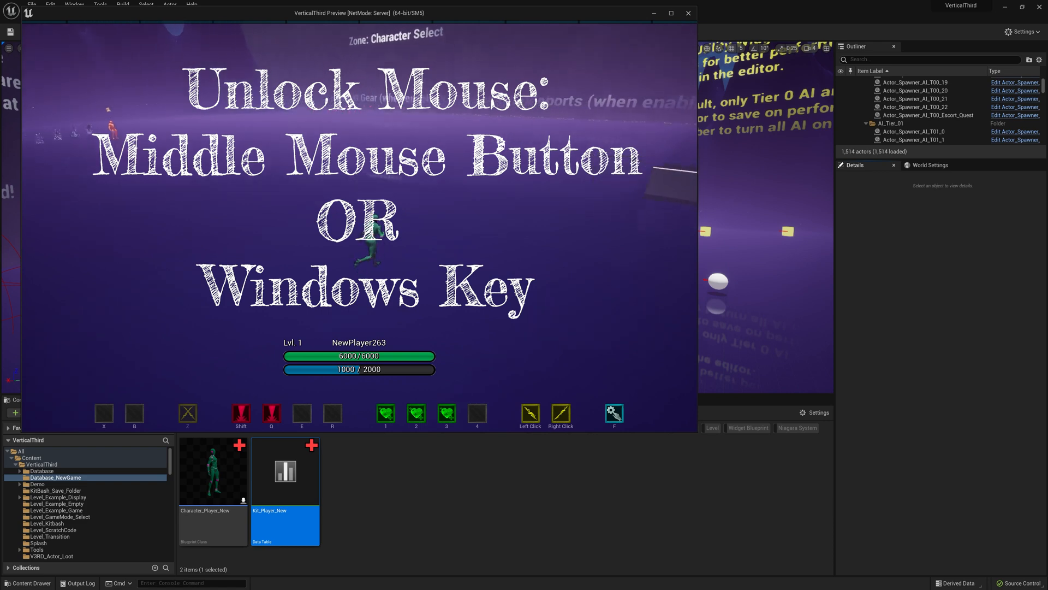
{"action": "key", "text": "w"}
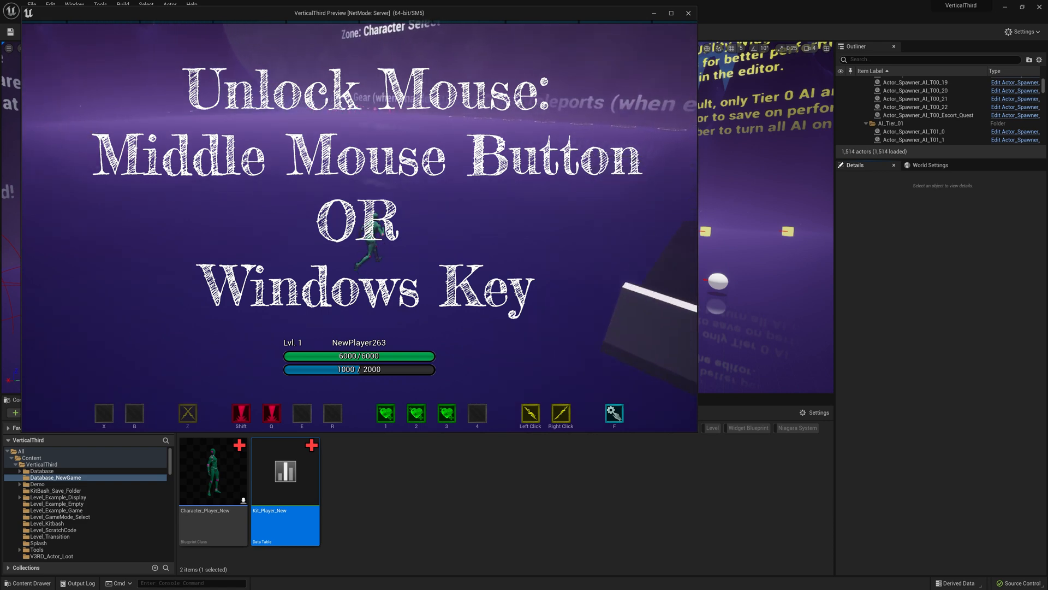
{"action": "key", "text": "w"}
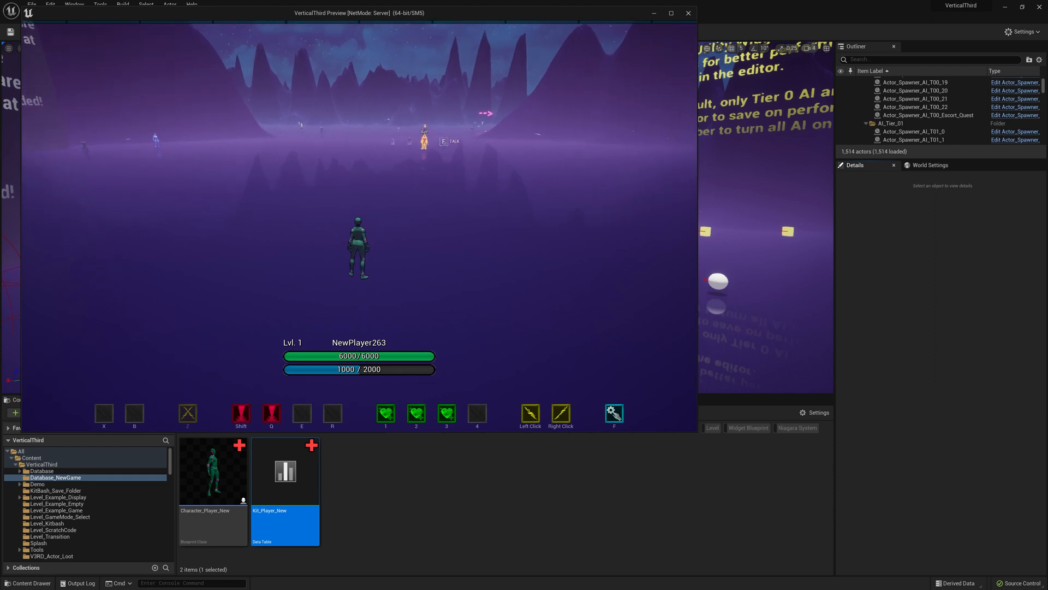
{"action": "key", "text": "shift+F1"}
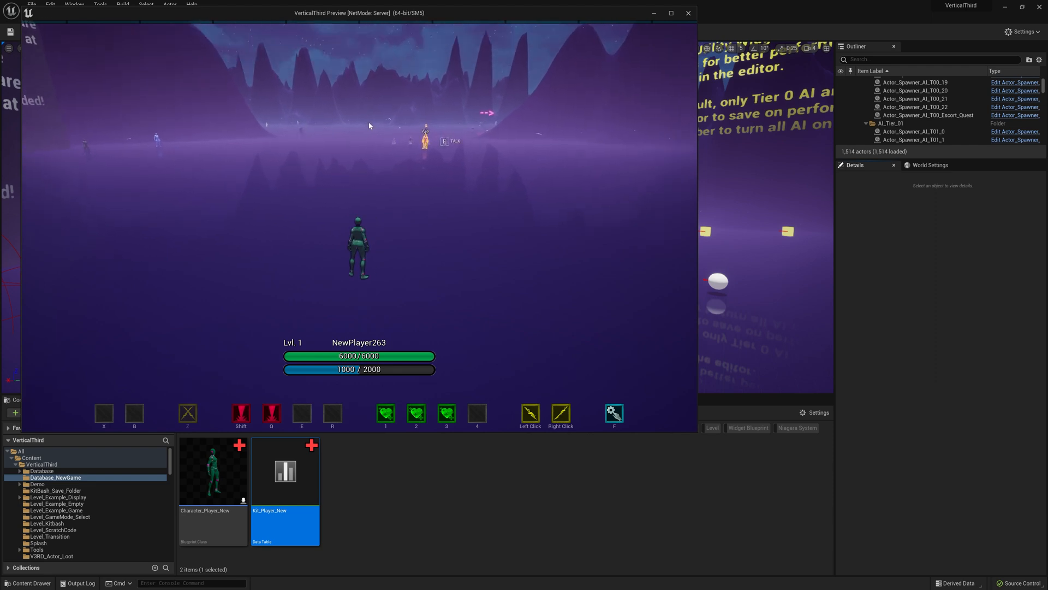
Close the game preview and examine which loot the yellow spawners around the start of the green path are set to spawn.
{"action": "left_click", "coordinate": [688, 19]}
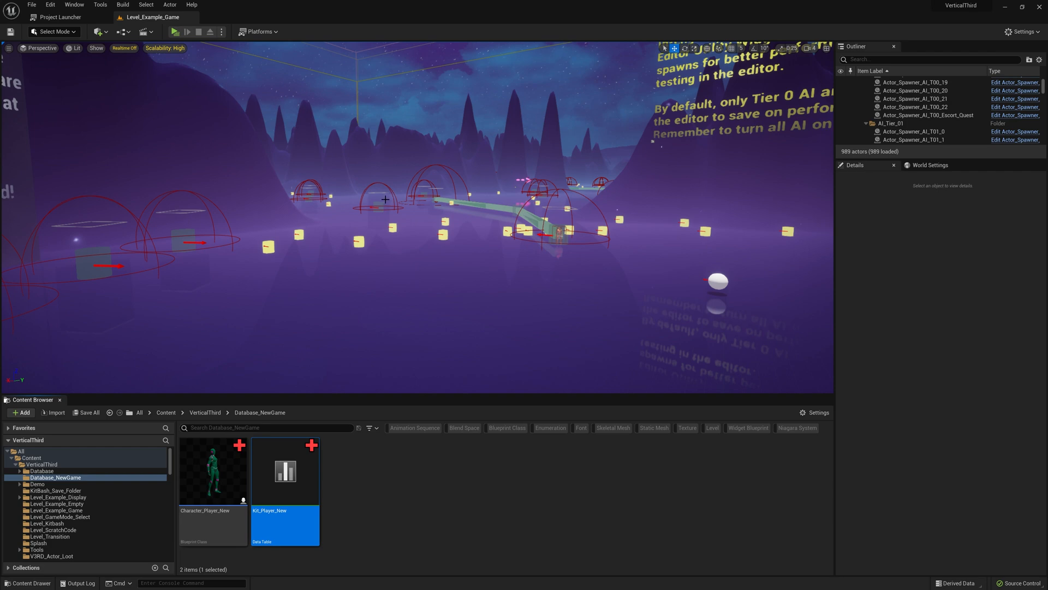
{"action": "key", "text": "w"}
{"action": "right_click_drag", "start_coordinate": [417, 218], "coordinate": [461, 320]}
{"action": "right_click_drag", "start_coordinate": [472, 188], "coordinate": [453, 191]}
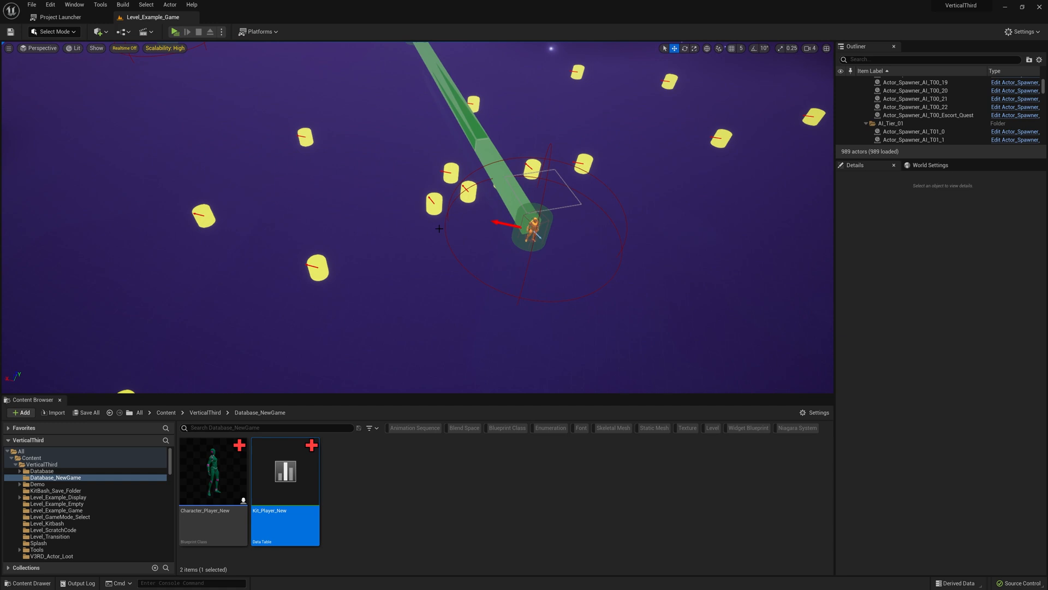
{"action": "left_click", "coordinate": [471, 189]}
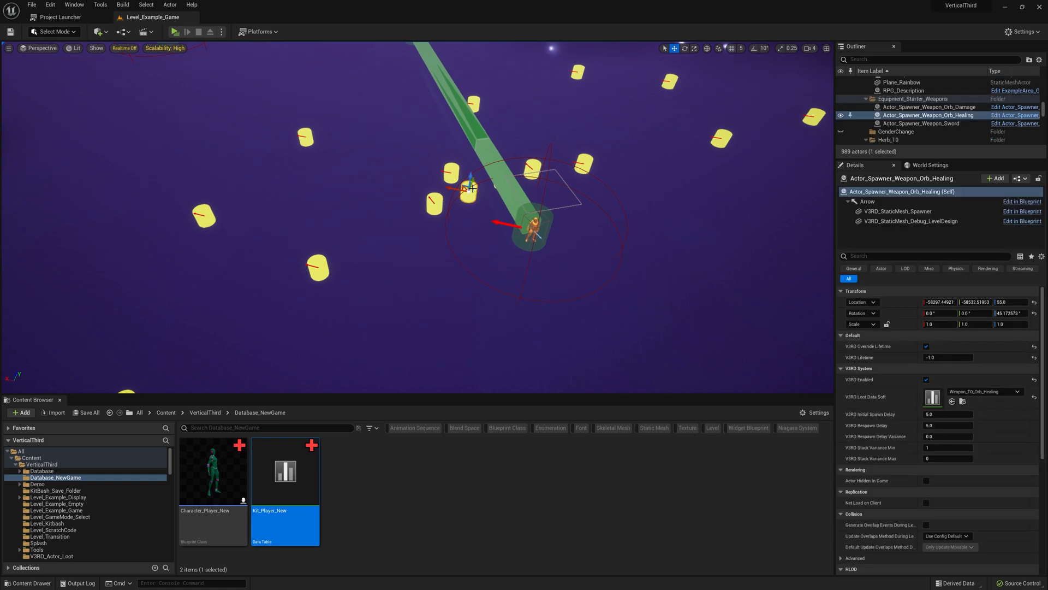
{"action": "left_click", "coordinate": [437, 204]}
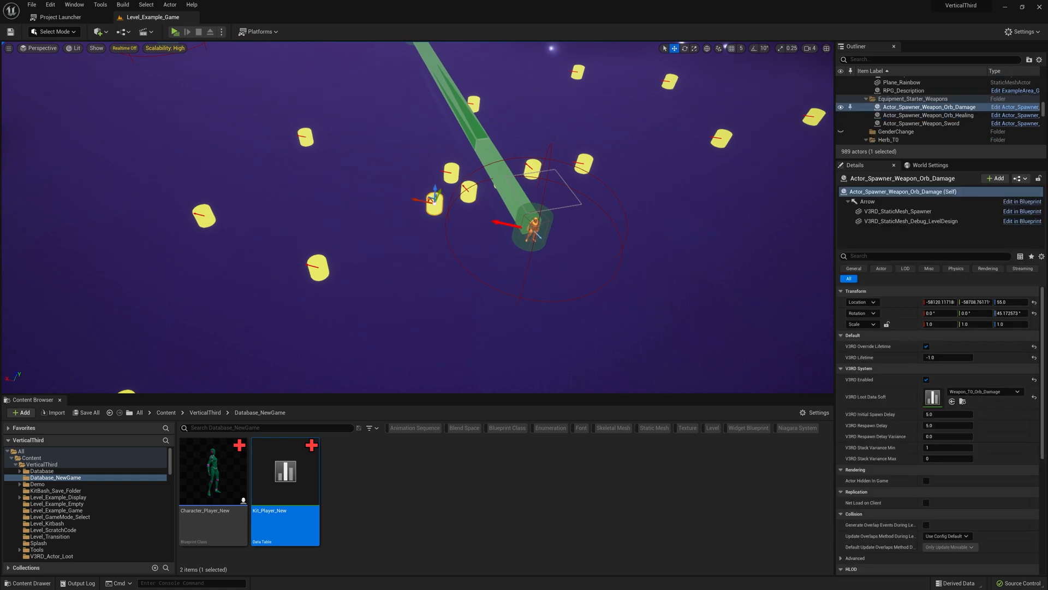
{"action": "left_click", "coordinate": [534, 165]}
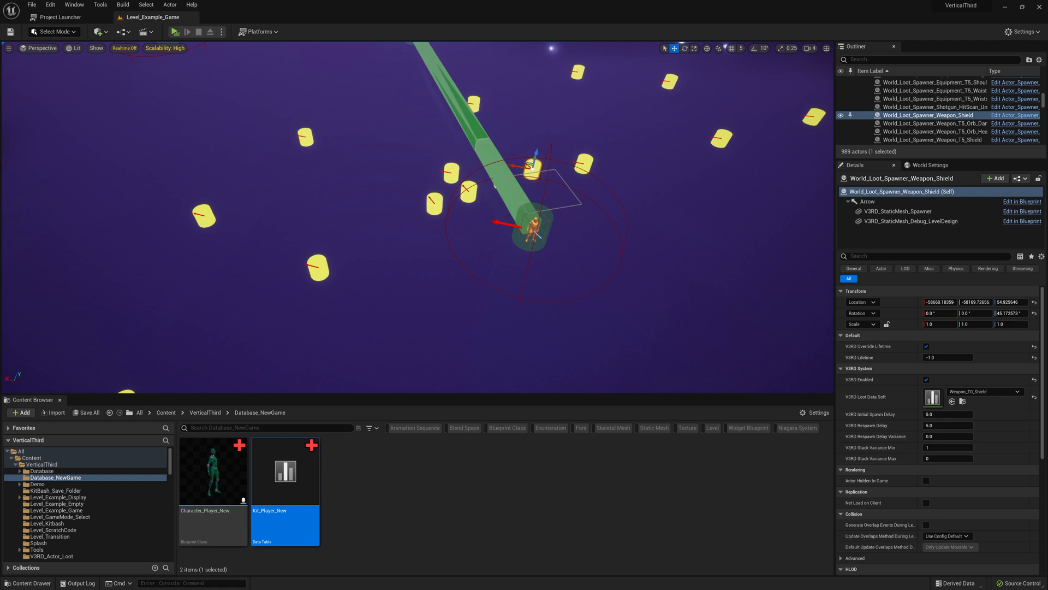
{"action": "left_click", "coordinate": [585, 162]}
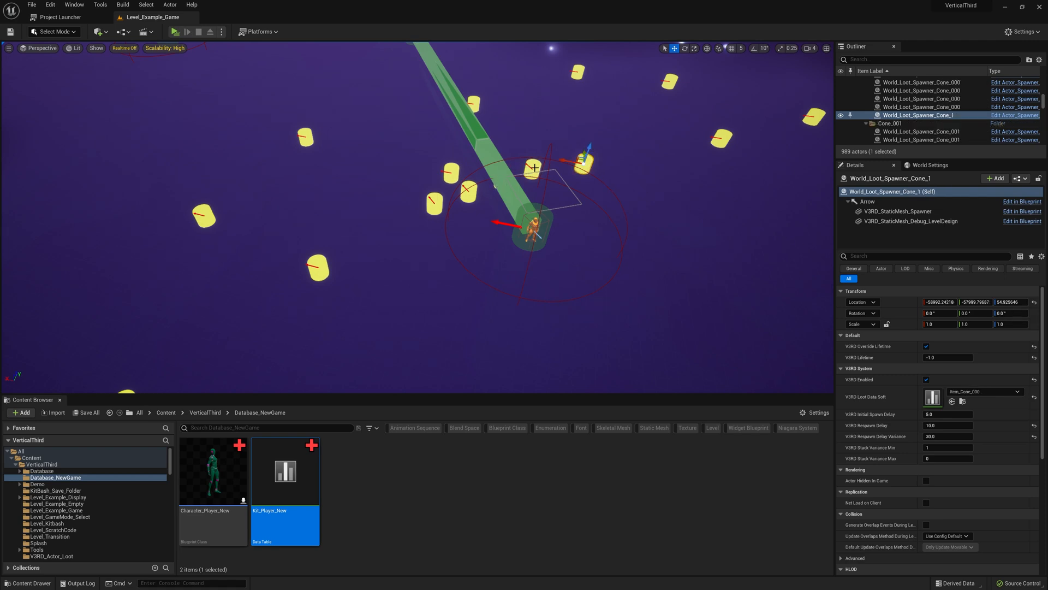
{"action": "left_click", "coordinate": [473, 189]}
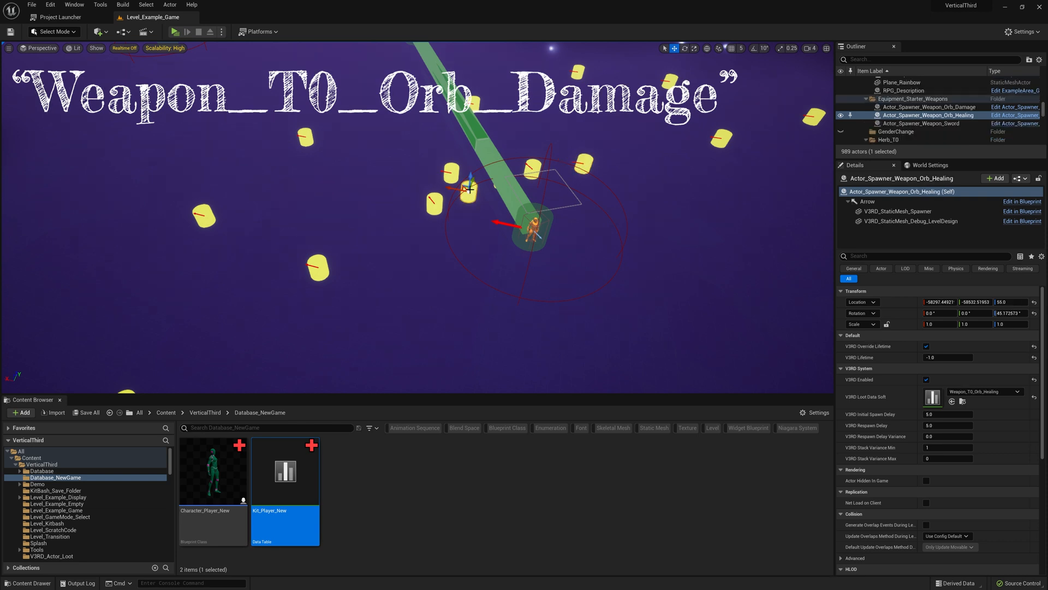
Duplicate the Actor_Spawner_Weapon_Orb_Damage spawner and move the copy to open ground at about X -61688, Y -61198.
{"action": "left_click", "coordinate": [435, 201]}
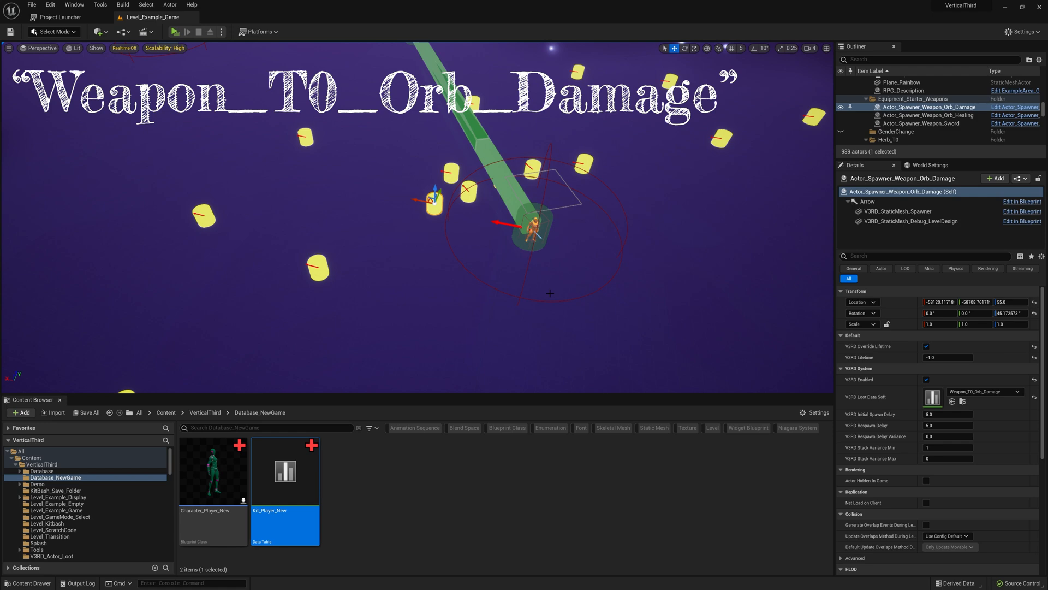
{"action": "key", "text": "ctrl+d"}
{"action": "right_click_drag", "start_coordinate": [550, 293], "coordinate": [645, 280]}
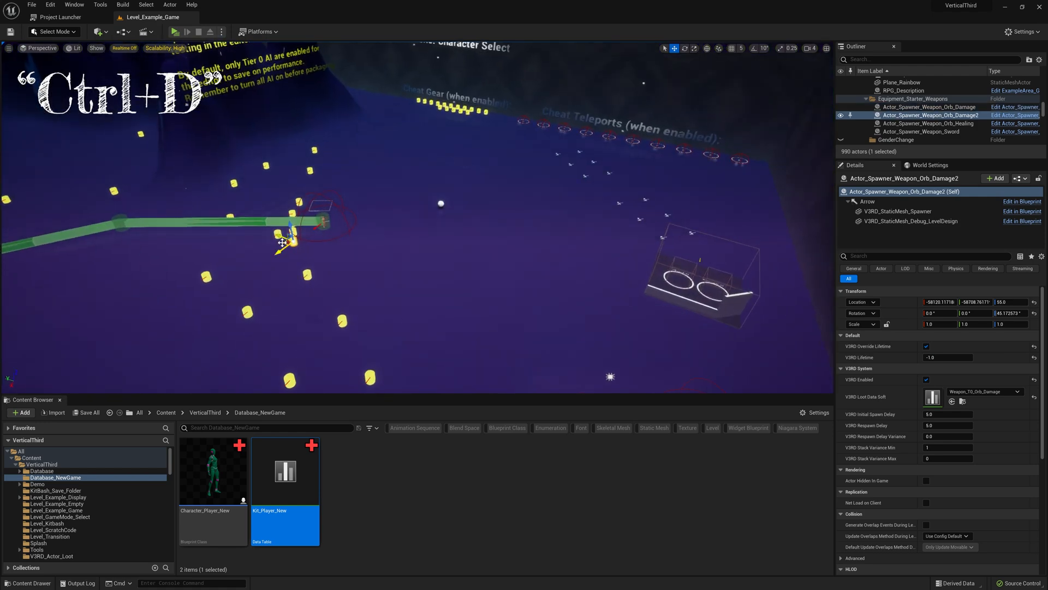
{"action": "left_click_drag", "start_coordinate": [284, 240], "coordinate": [534, 169]}
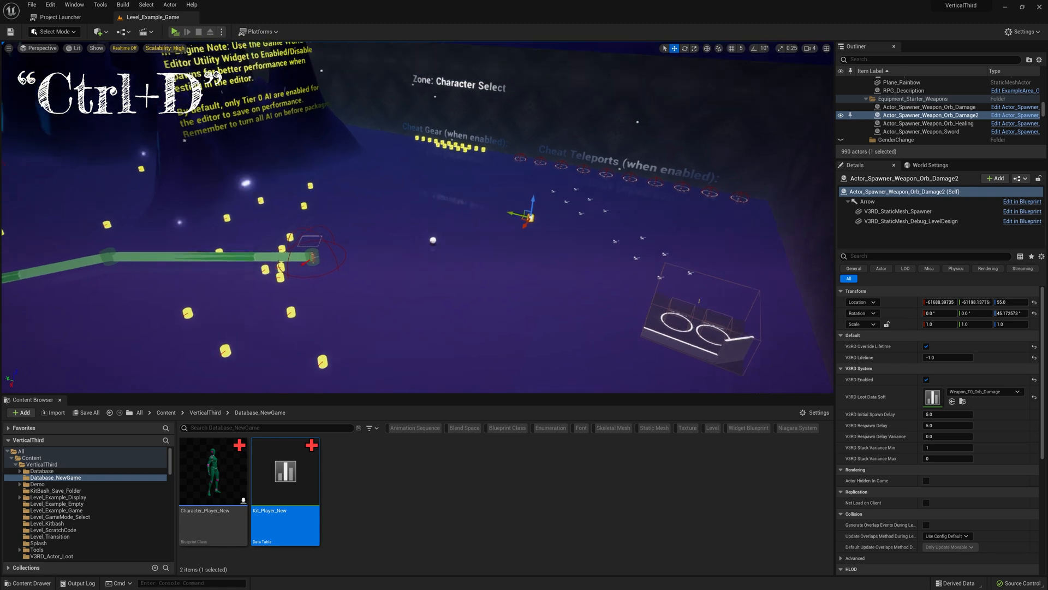
Duplicate the relocated damage orb spawner and place the second copy beside it at about X -61010, Y -61555.
{"action": "right_click_drag", "start_coordinate": [529, 218], "coordinate": [387, 278]}
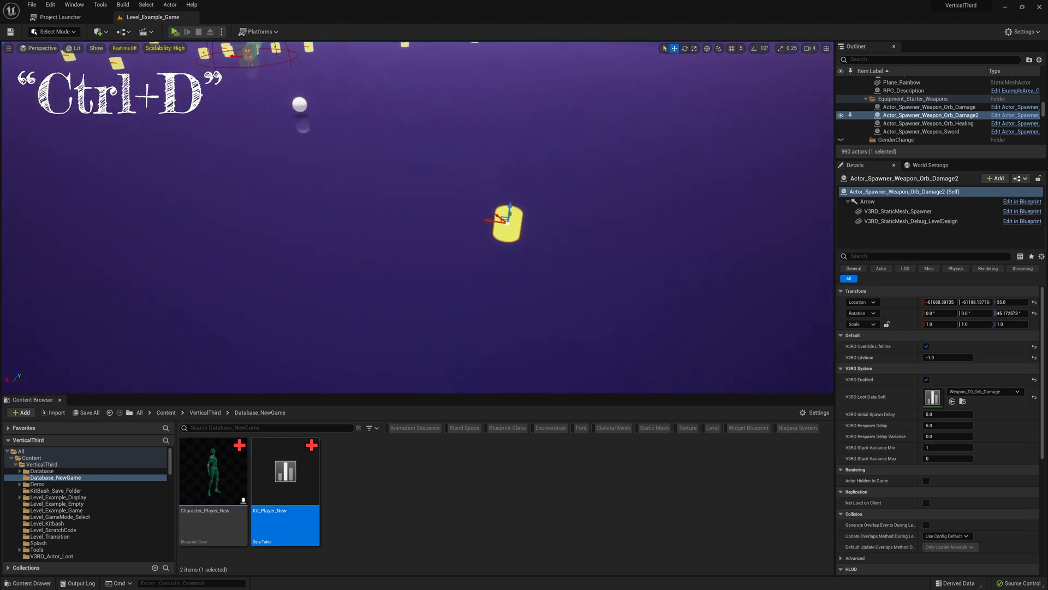
{"action": "right_click_drag", "start_coordinate": [612, 224], "coordinate": [602, 207]}
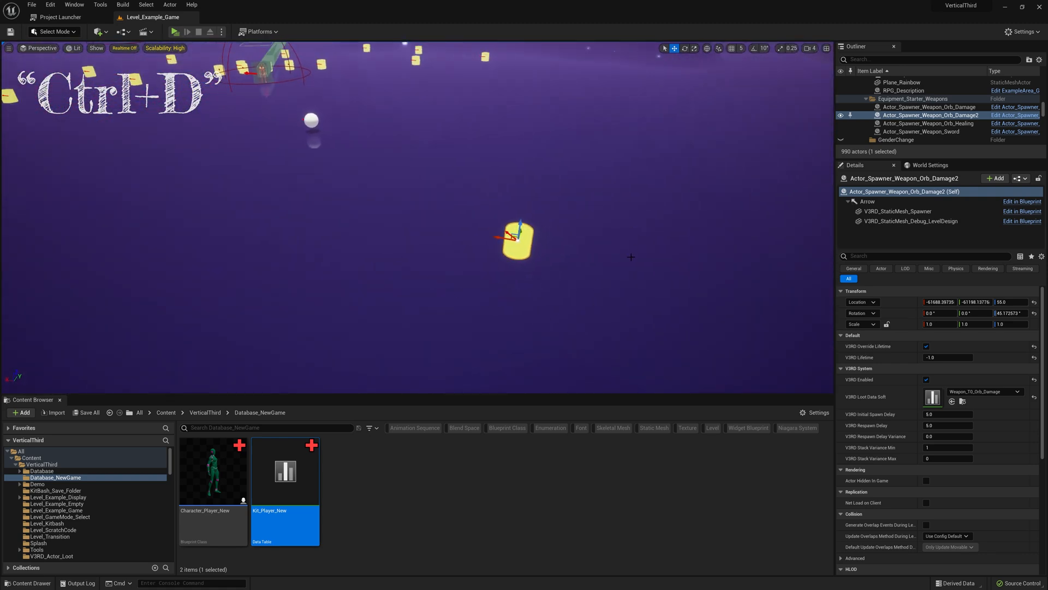
{"action": "key", "text": "ctrl+d"}
{"action": "left_click_drag", "start_coordinate": [510, 241], "coordinate": [329, 253]}
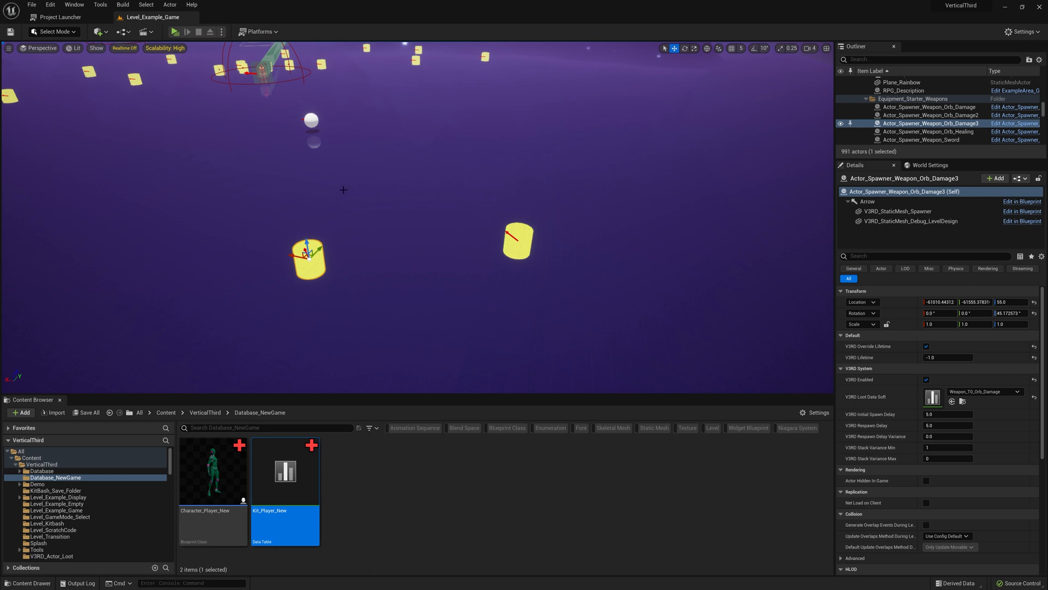
Locate the second copy's Weapon_T0_Orb_Damage loot data table and copy it into the Database_NewGame folder.
{"action": "left_click", "coordinate": [964, 401]}
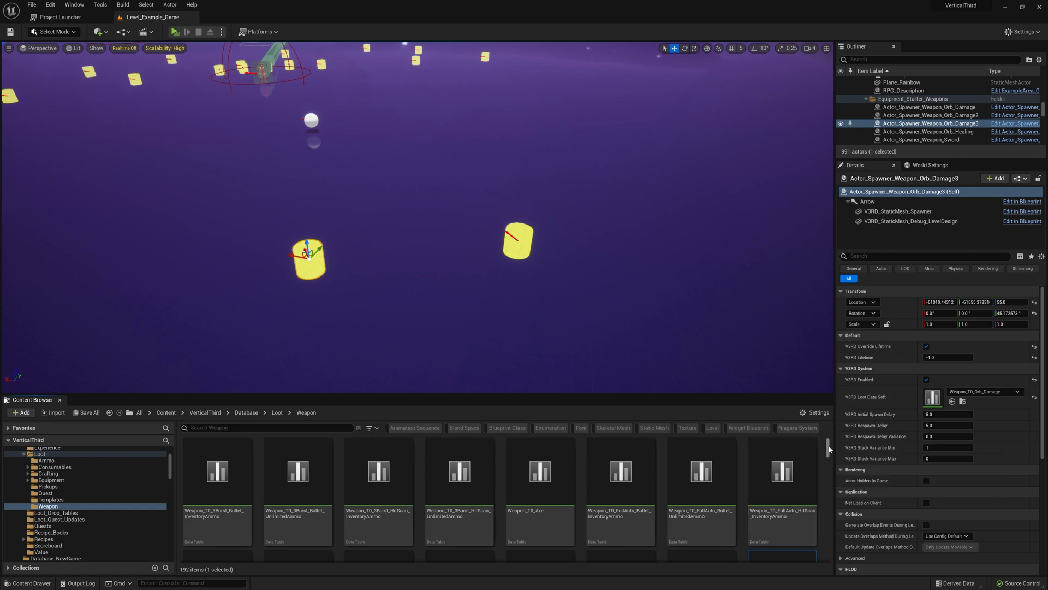
{"action": "scroll", "coordinate": [829, 453], "scroll_direction": "down", "scroll_amount": 2}
{"action": "scroll", "coordinate": [829, 456], "scroll_direction": "up", "scroll_amount": 1}
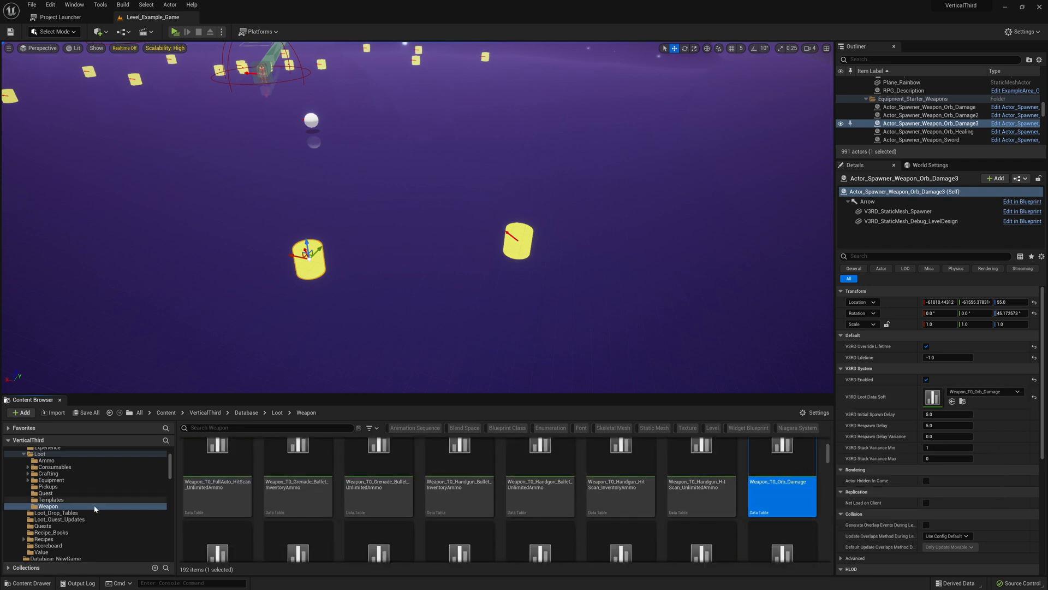
{"action": "scroll", "coordinate": [94, 506], "scroll_direction": "up", "scroll_amount": 1}
{"action": "scroll", "coordinate": [94, 506], "scroll_direction": "up", "scroll_amount": 4}
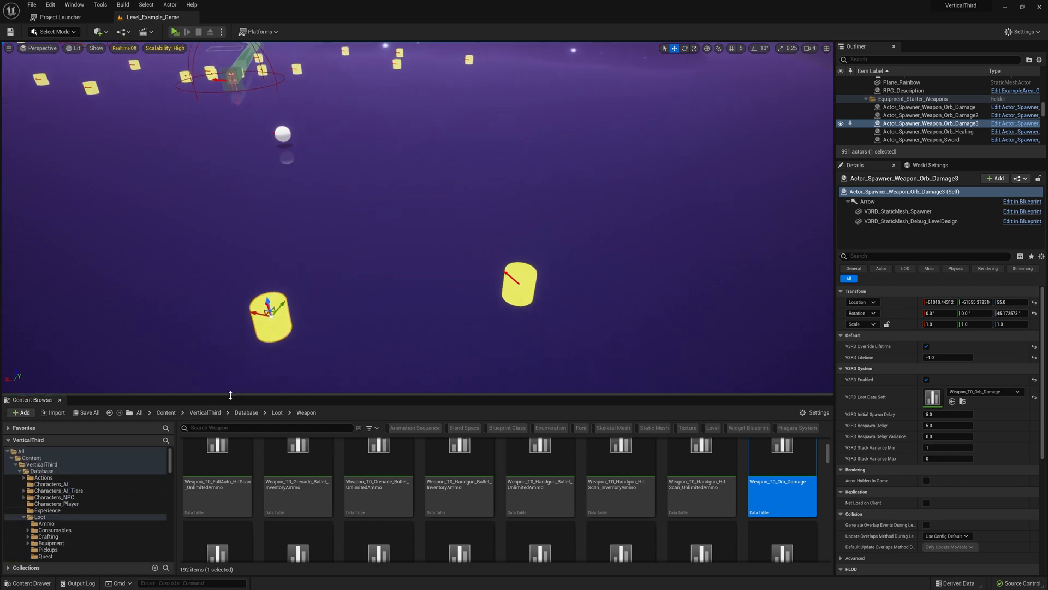
{"action": "left_click_drag", "start_coordinate": [222, 393], "coordinate": [249, 236]}
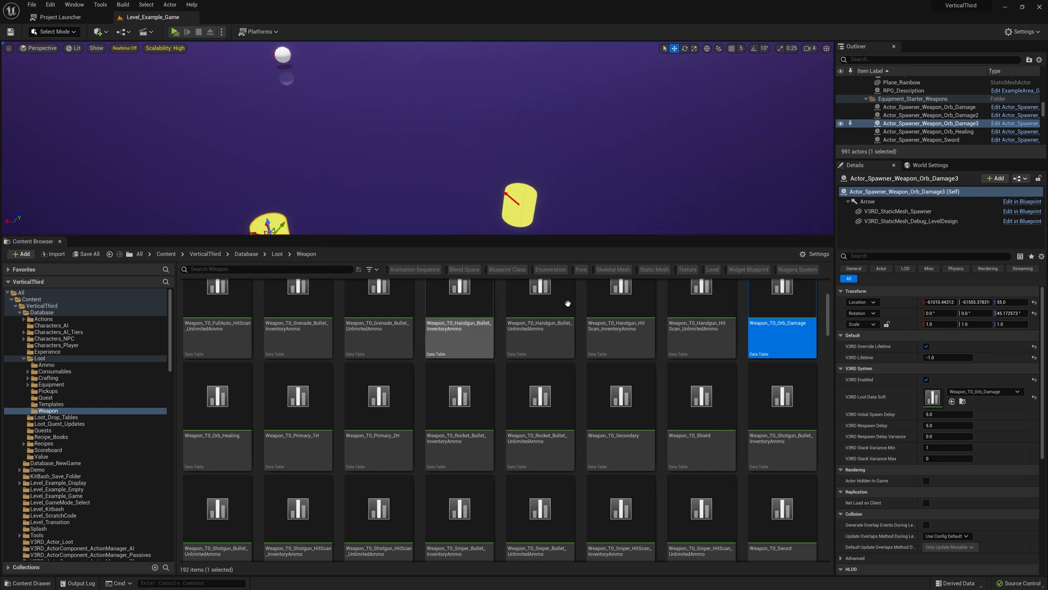
{"action": "left_click_drag", "start_coordinate": [790, 313], "coordinate": [70, 463]}
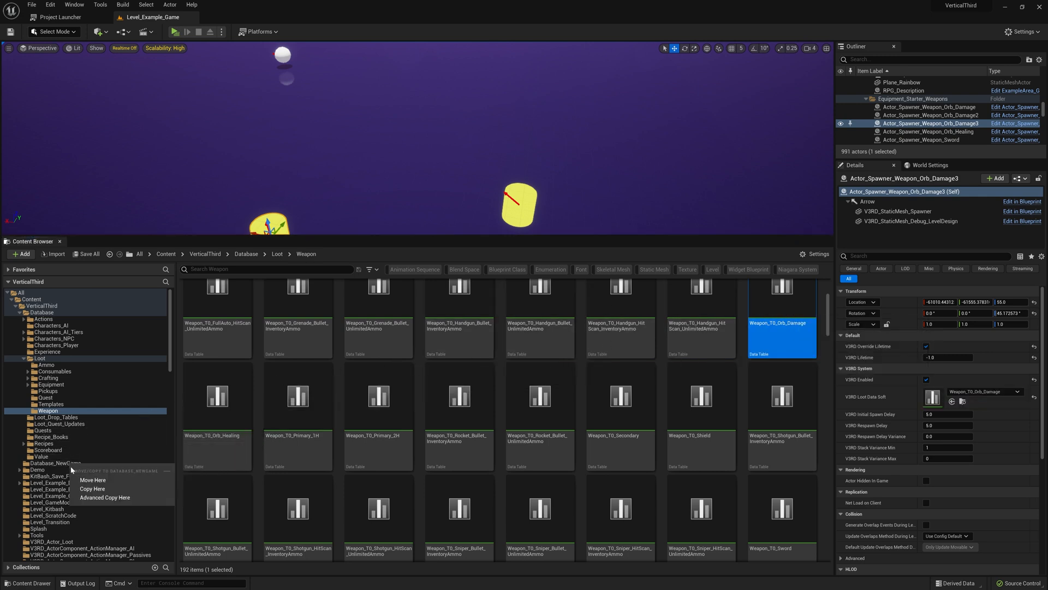
{"action": "left_click", "coordinate": [84, 489]}
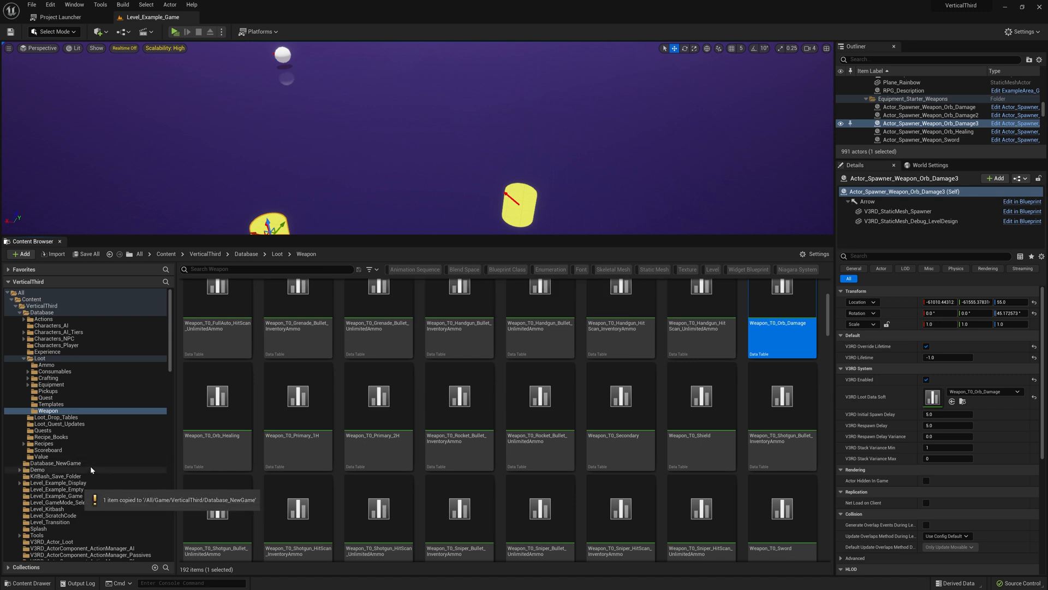
Open the Database_NewGame folder, enlarge the level viewport again, and rename the copied Weapon_T0_Orb_Damage table as Weapon_New.
{"action": "left_click", "coordinate": [91, 464]}
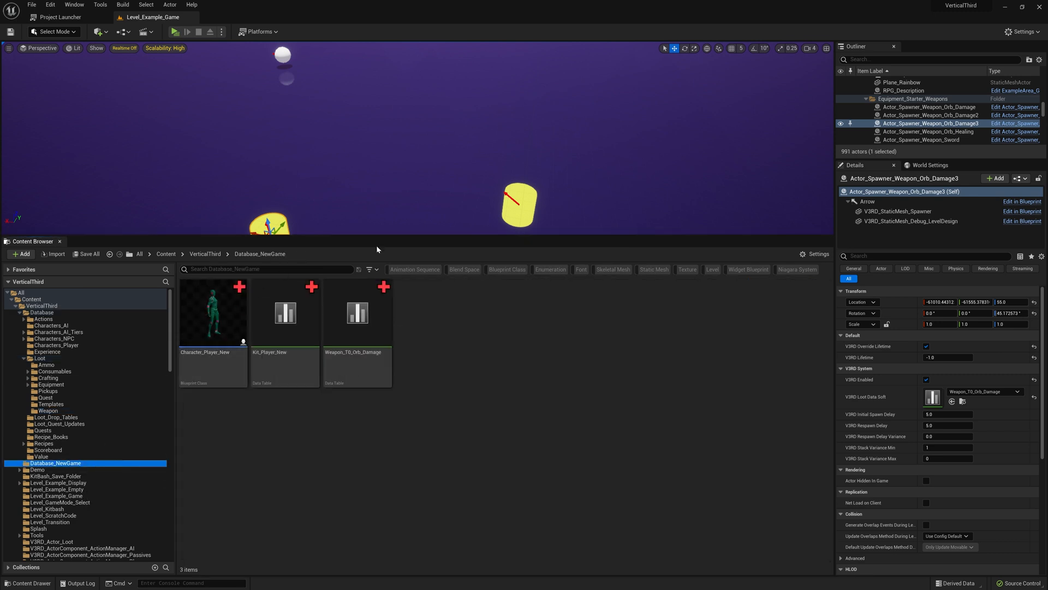
{"action": "left_click_drag", "start_coordinate": [380, 236], "coordinate": [358, 388]}
{"action": "key", "text": "f"}
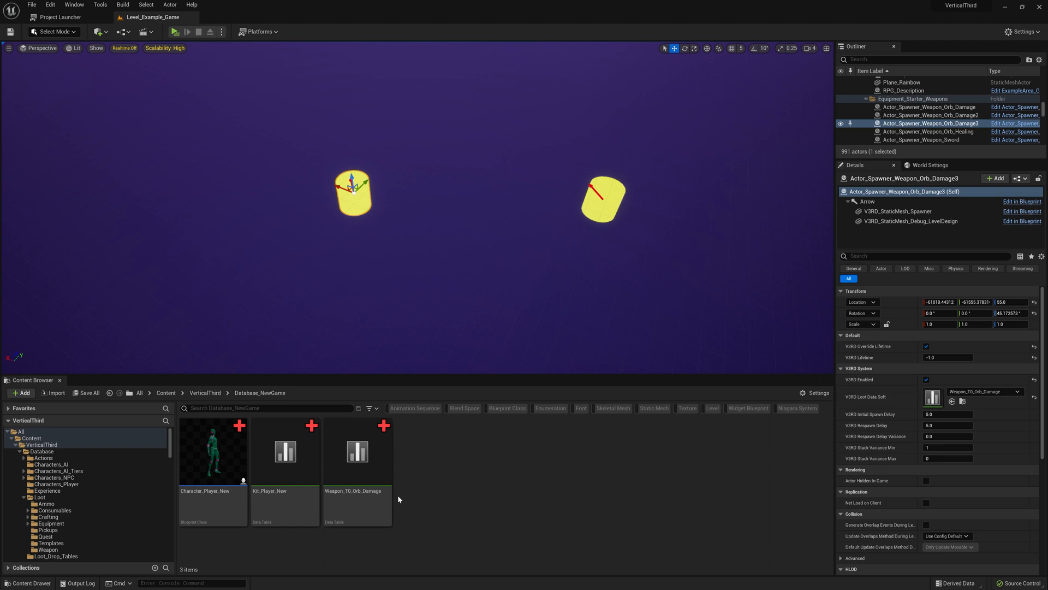
{"action": "left_click", "coordinate": [361, 503]}
{"action": "left_click", "coordinate": [361, 502]}
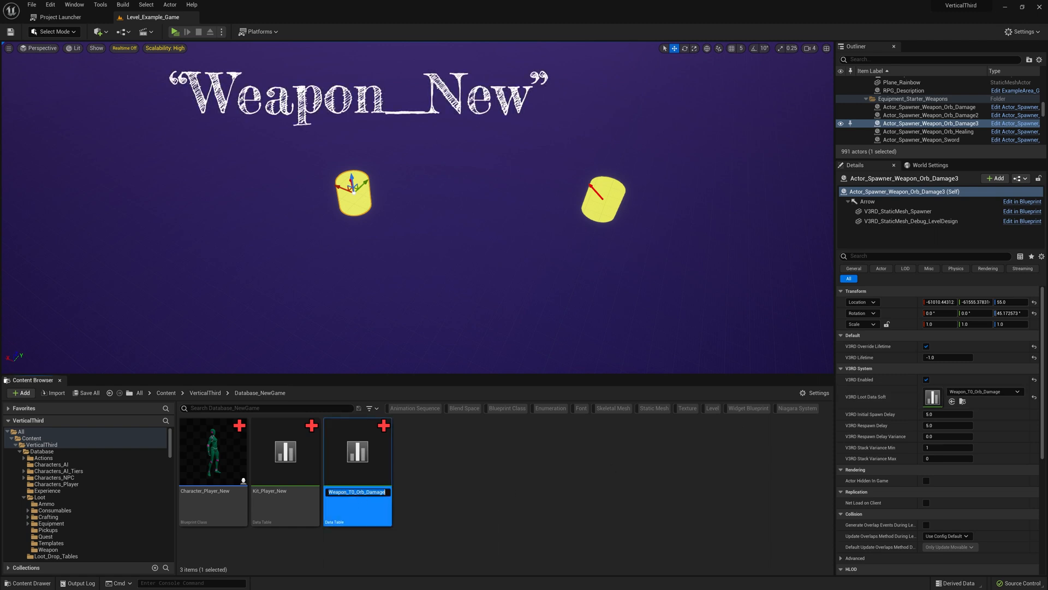
{"action": "left_click_drag", "start_coordinate": [356, 492], "coordinate": [389, 493]}
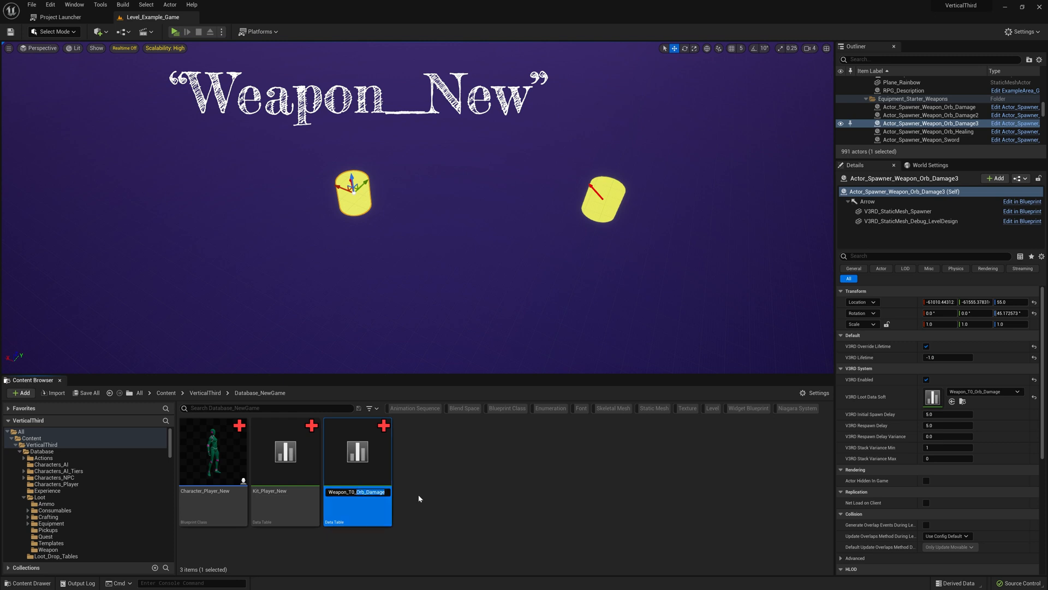
{"action": "key", "text": "BackSpace"}
{"action": "key", "text": "BackSpace"}
{"action": "key", "text": "BackSpace"}
{"action": "key", "text": "BackSpace"}
{"action": "type", "text": "New"}
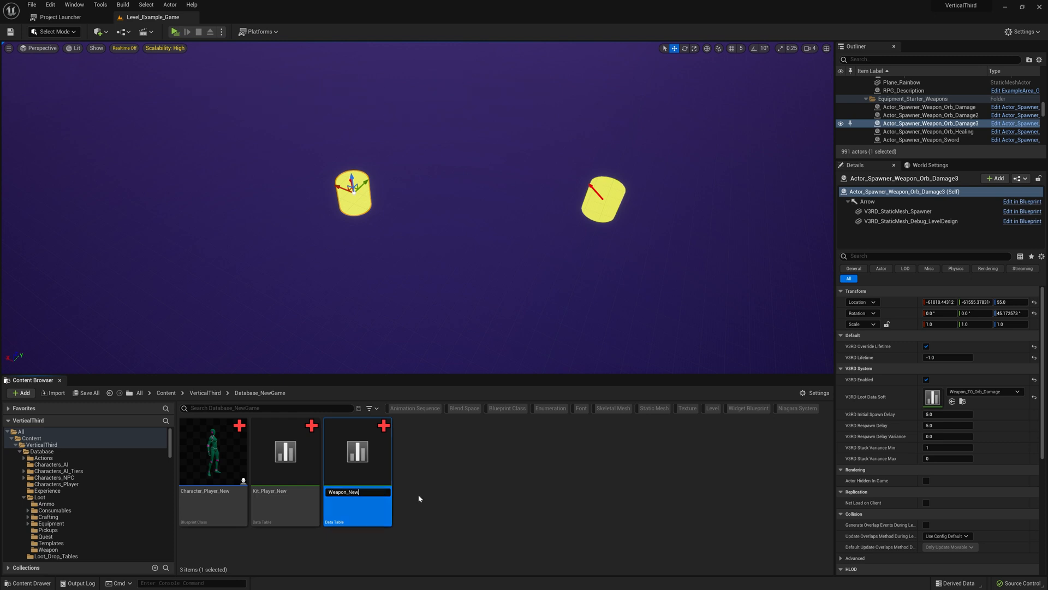
{"action": "key", "text": "Return"}
Assign Weapon_New as the V3RD Loot Data Soft of the Actor_Spawner_Weapon_Orb_Damage3 spawner.
{"action": "right_click_drag", "start_coordinate": [571, 303], "coordinate": [549, 286]}
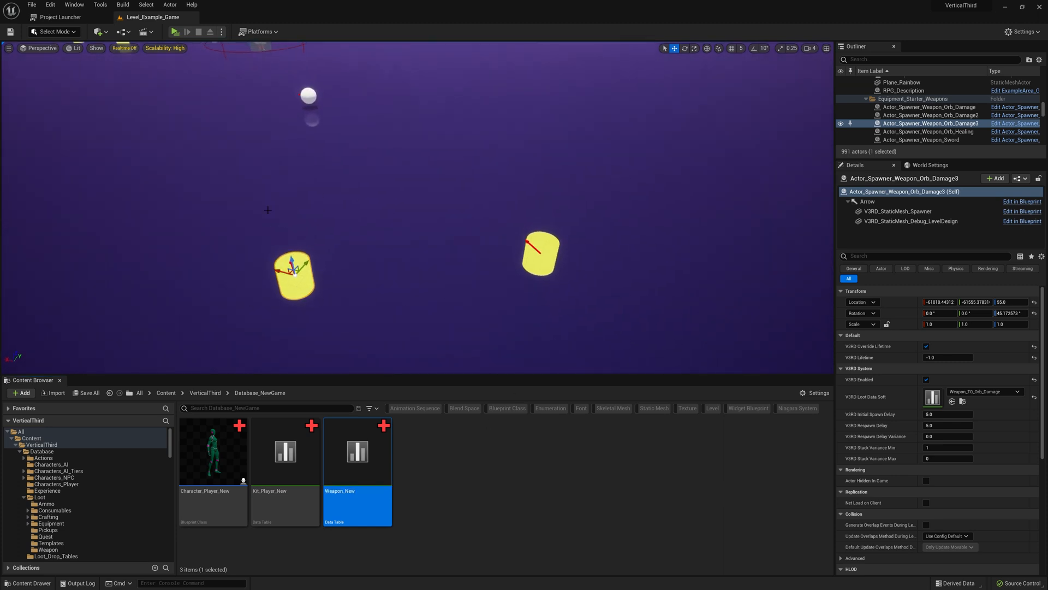
{"action": "left_click", "coordinate": [322, 271]}
{"action": "left_click", "coordinate": [295, 273]}
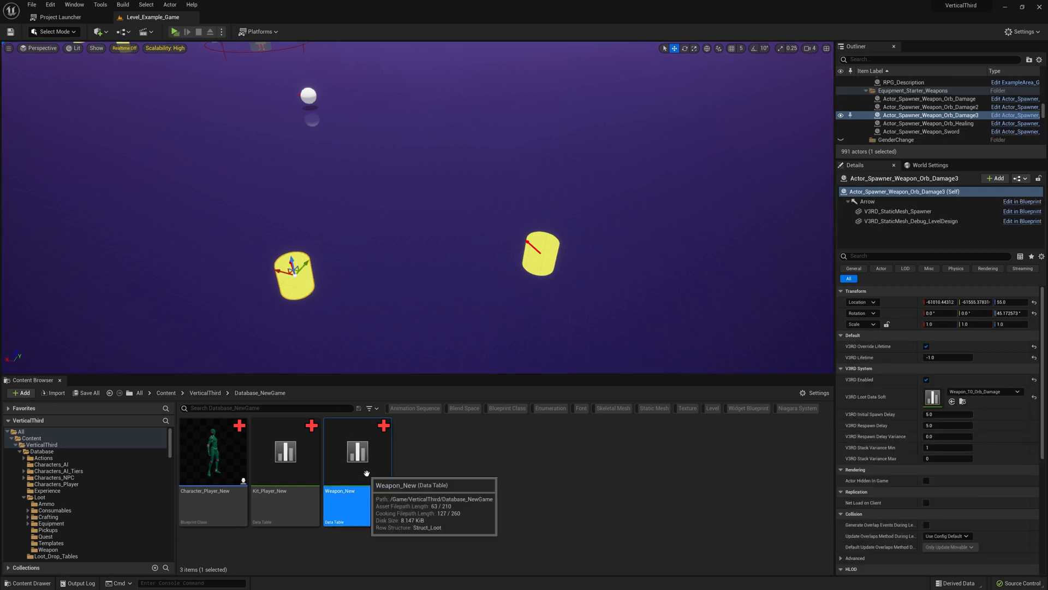
{"action": "left_click_drag", "start_coordinate": [348, 432], "coordinate": [933, 403]}
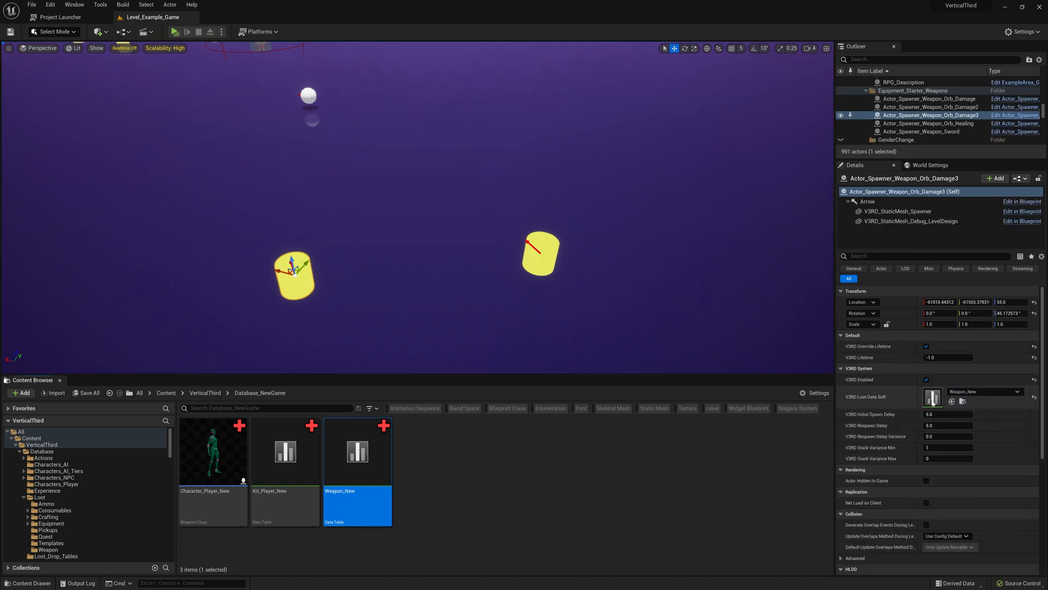
Open the Weapon_New data table and set its Name to New Damage Orb and its Loot_ID to 0700.
{"action": "left_click", "coordinate": [444, 497]}
{"action": "double_click", "coordinate": [376, 463]}
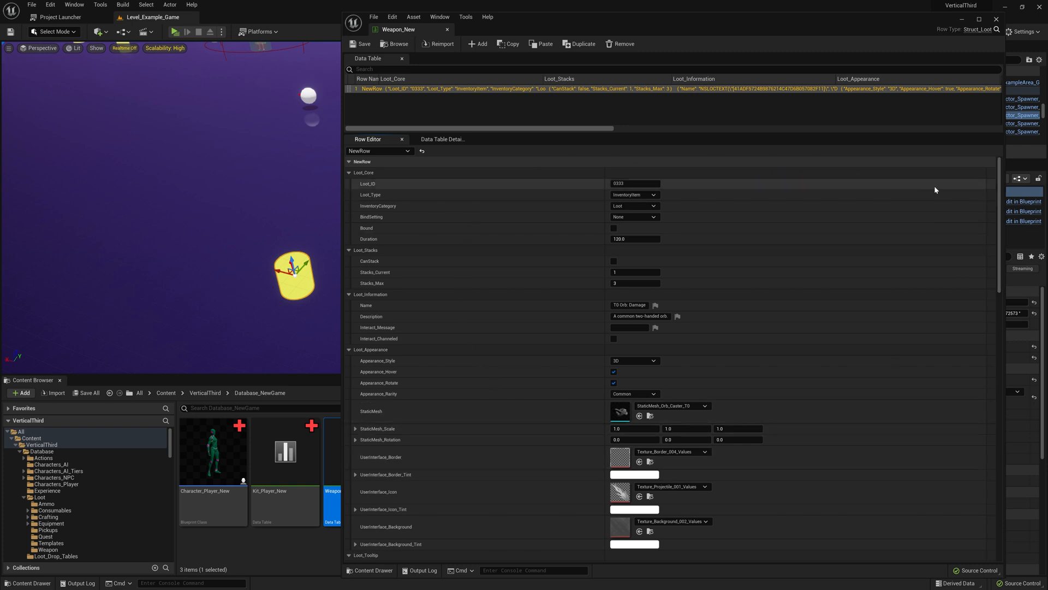
{"action": "mouse_move", "coordinate": [999, 224]}
{"action": "left_mouse_down"}
{"action": "mouse_move", "coordinate": [995, 337]}
{"action": "mouse_move", "coordinate": [987, 221]}
{"action": "left_mouse_up"}
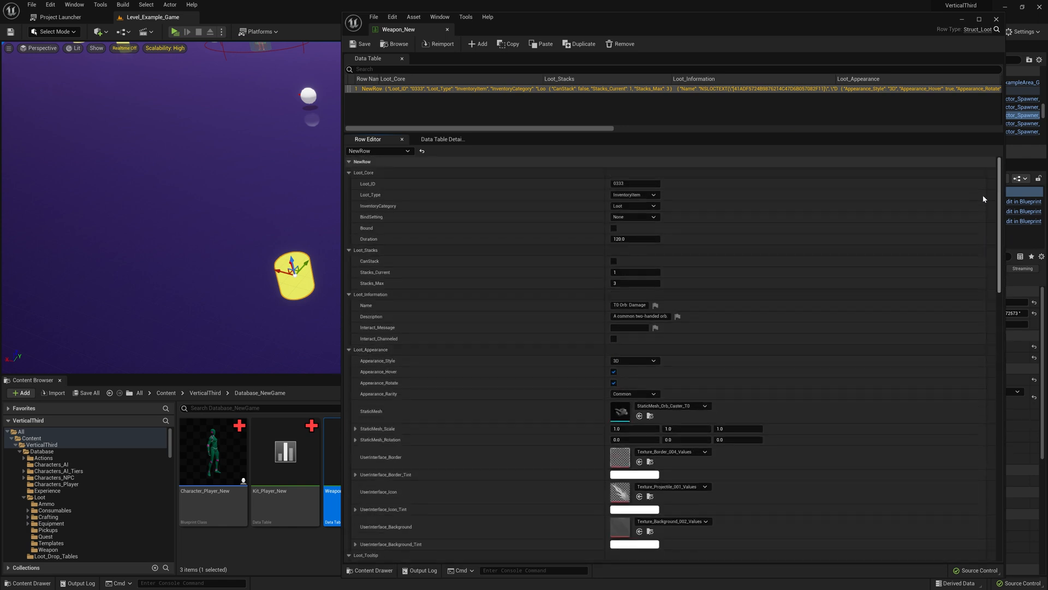
{"action": "left_click", "coordinate": [629, 305]}
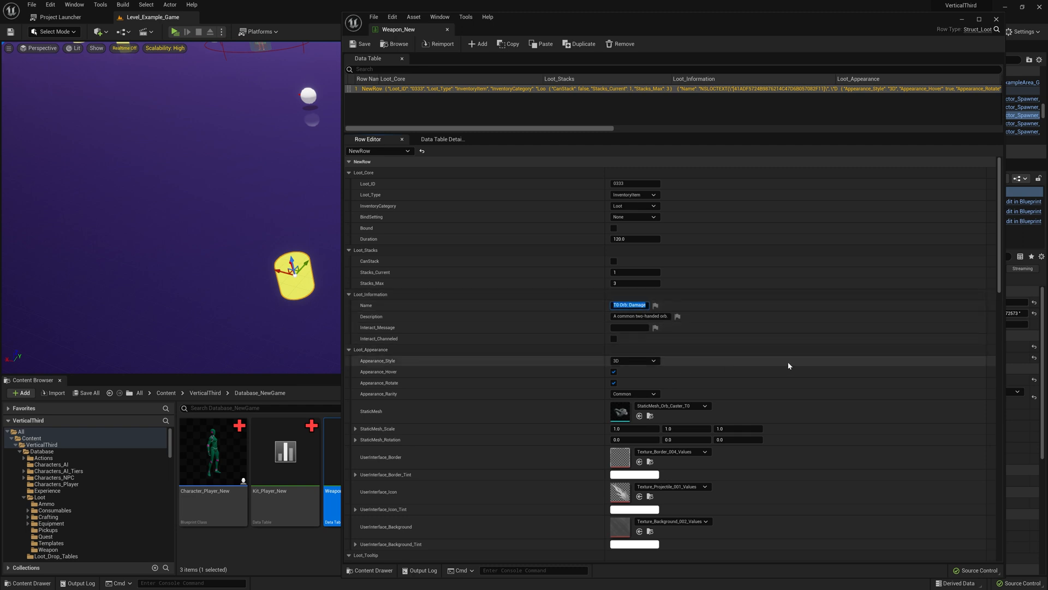
{"action": "type", "text": "New Damage Orb"}
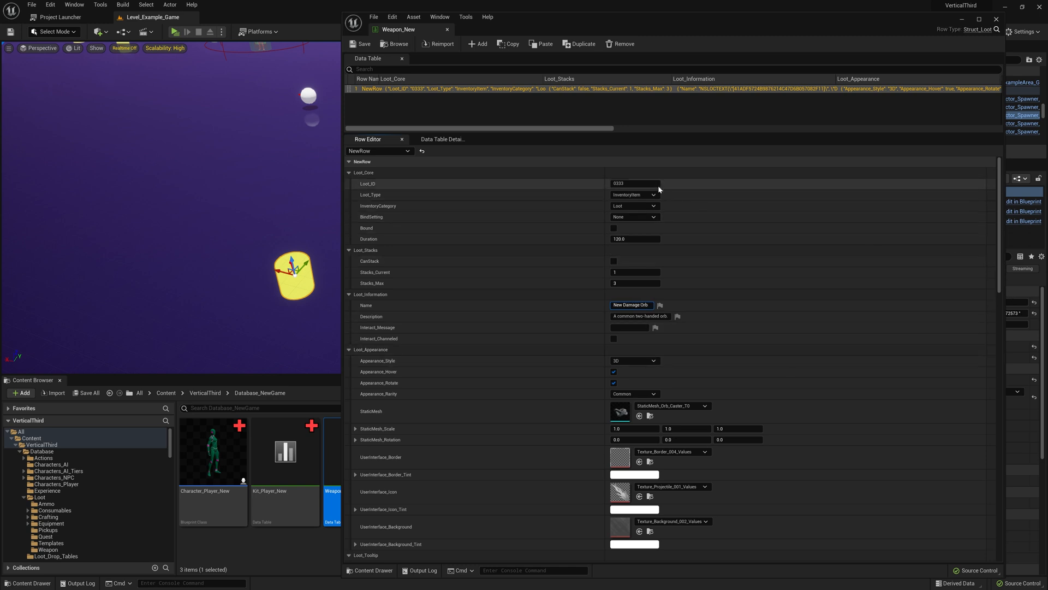
{"action": "left_click", "coordinate": [628, 184]}
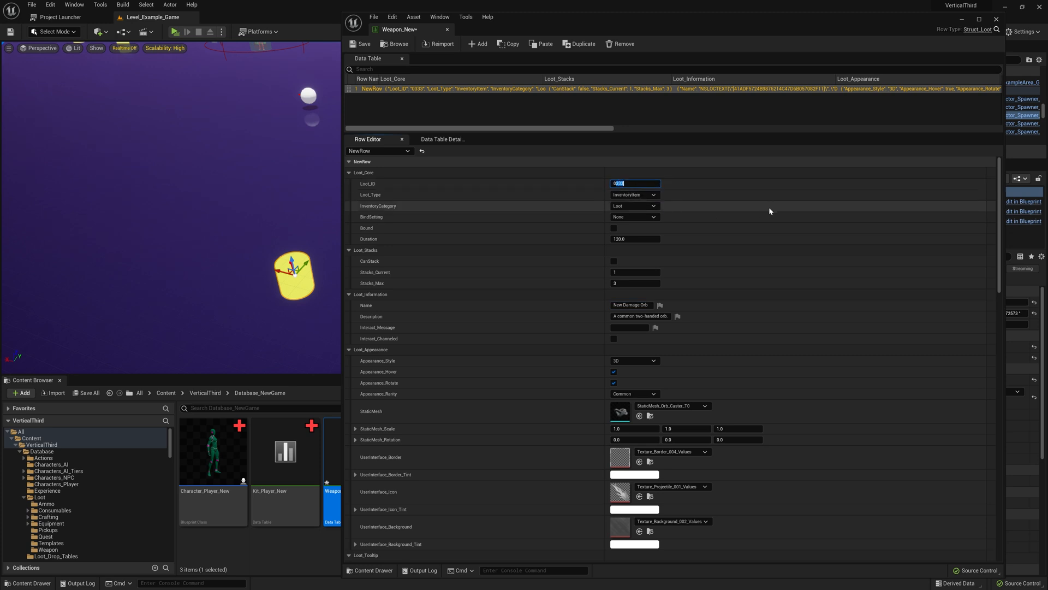
{"action": "type", "text": "0700"}
{"action": "key", "text": "Return"}
Remove all elements from the ActionsToChange_DataTable and ActionsToChange arrays in the Weapon_New row.
{"action": "left_click_drag", "start_coordinate": [997, 210], "coordinate": [971, 392]}
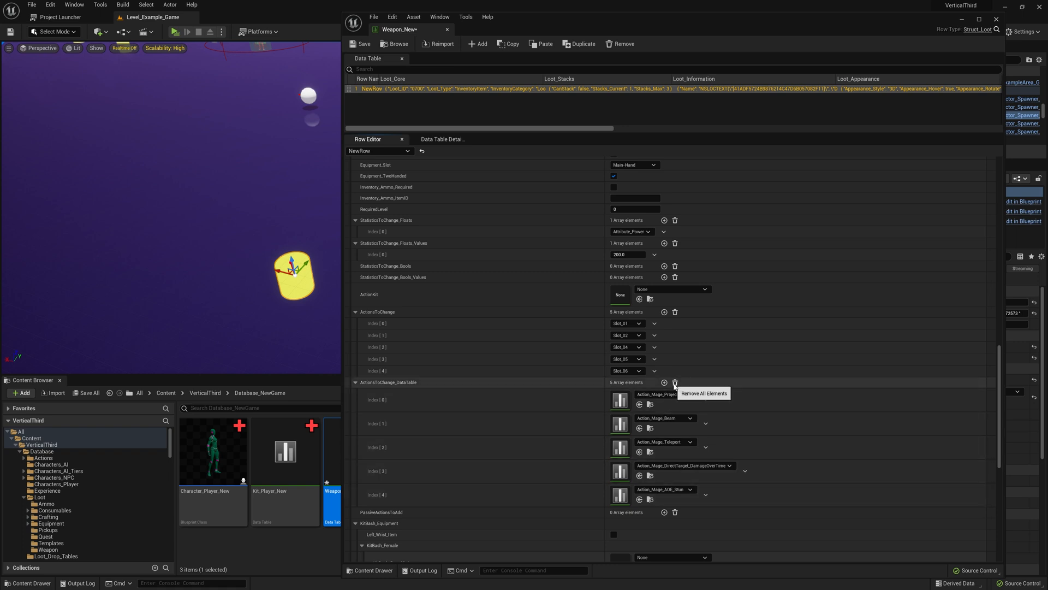
{"action": "left_click", "coordinate": [674, 383]}
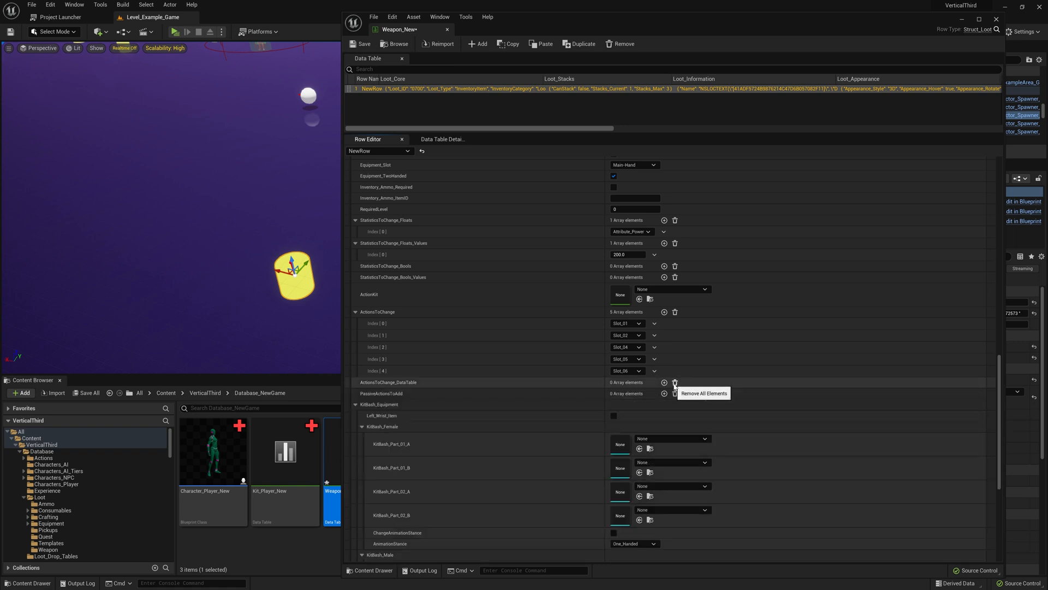
{"action": "left_click", "coordinate": [675, 312]}
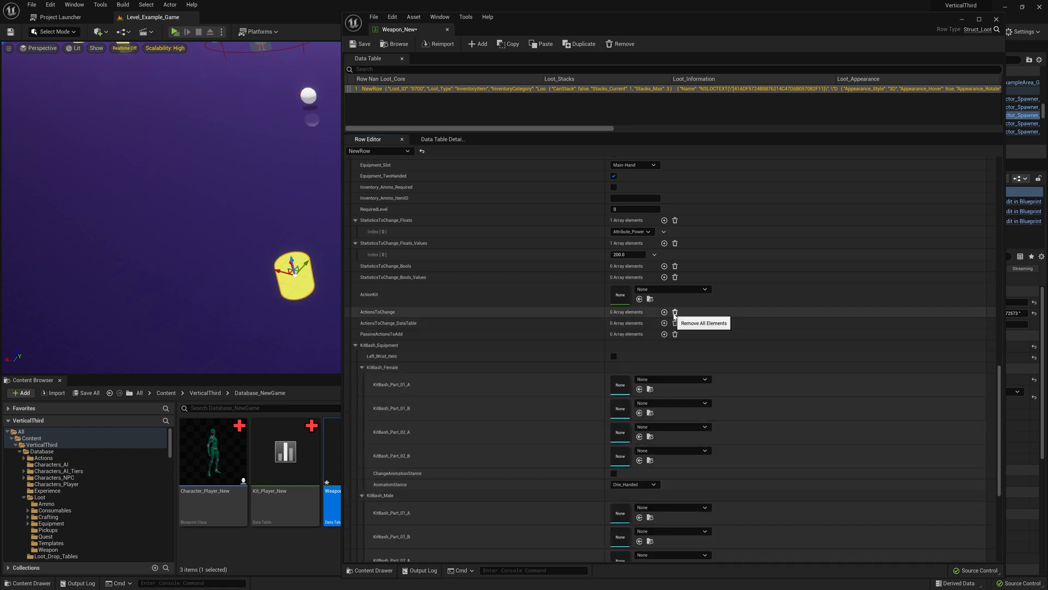
Set the ActionKit of the Weapon_New row to Kit_ExampleDisplay_Beam, then save and close the data table.
{"action": "left_click", "coordinate": [659, 290]}
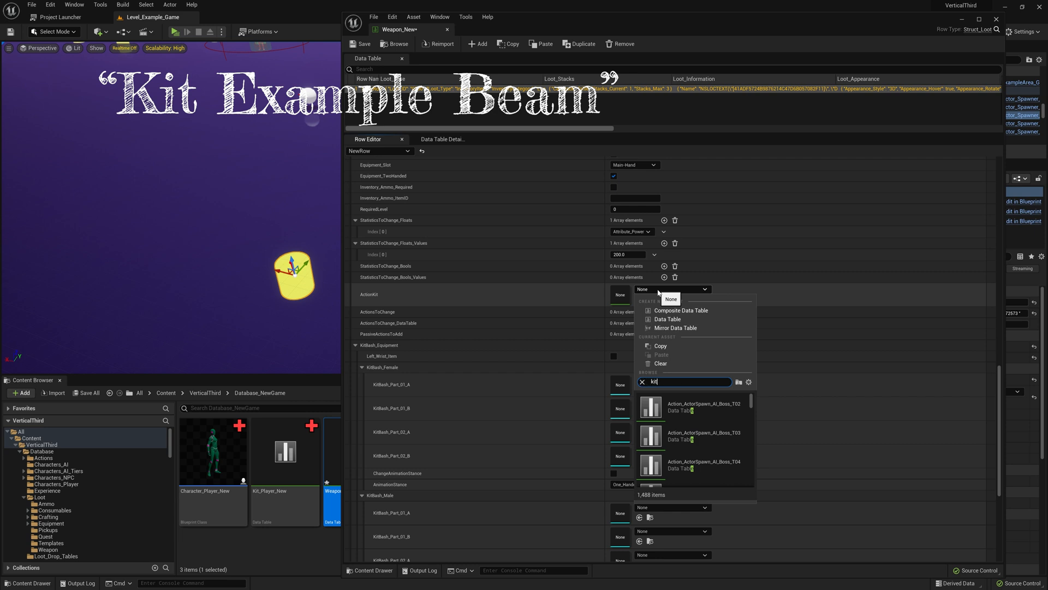
{"action": "type", "text": "kit exam"}
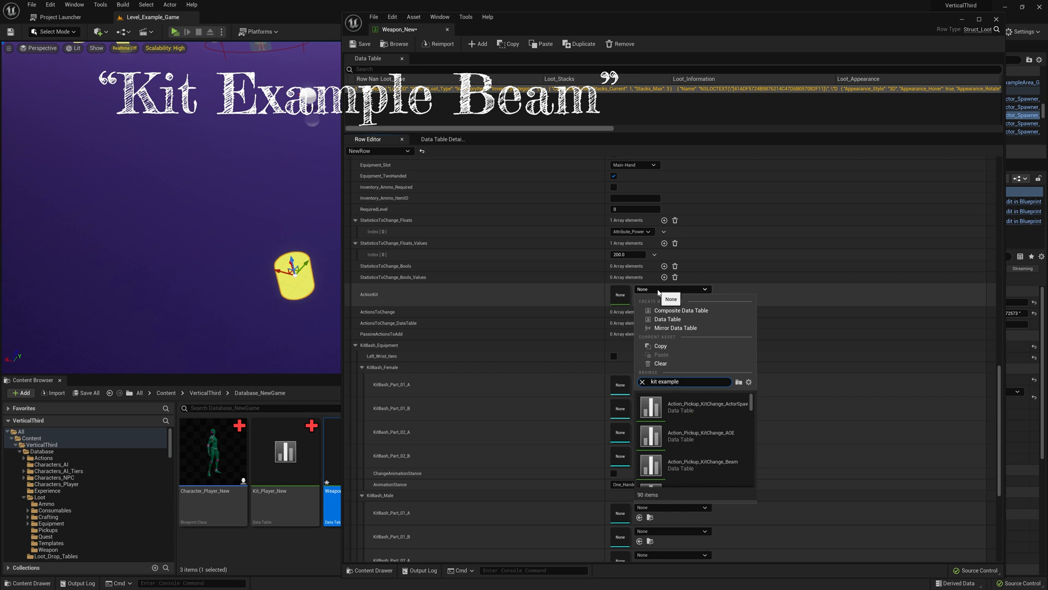
{"action": "type", "text": "ple beam"}
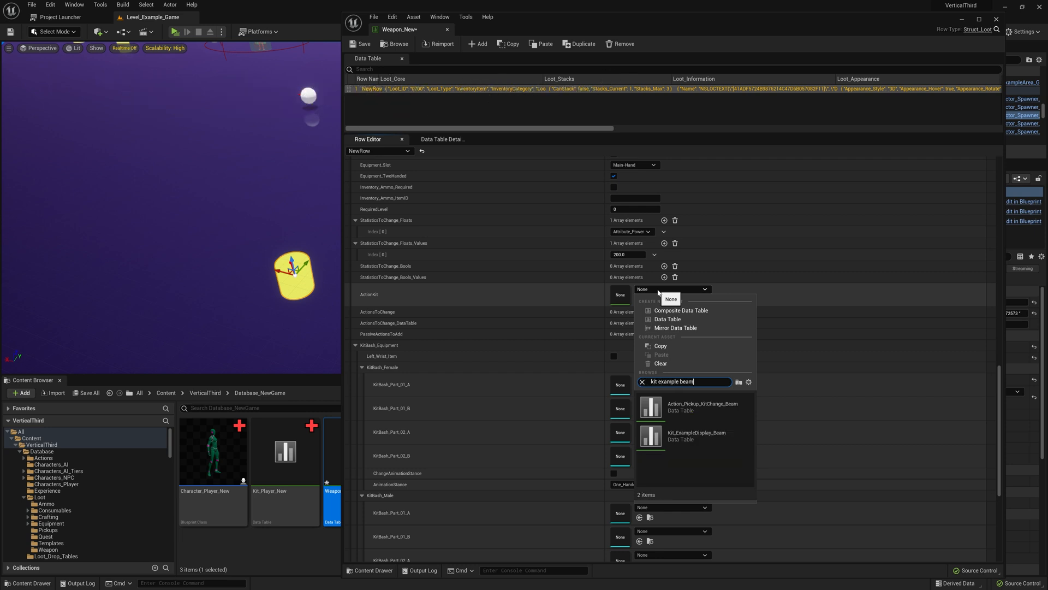
{"action": "left_click", "coordinate": [695, 431]}
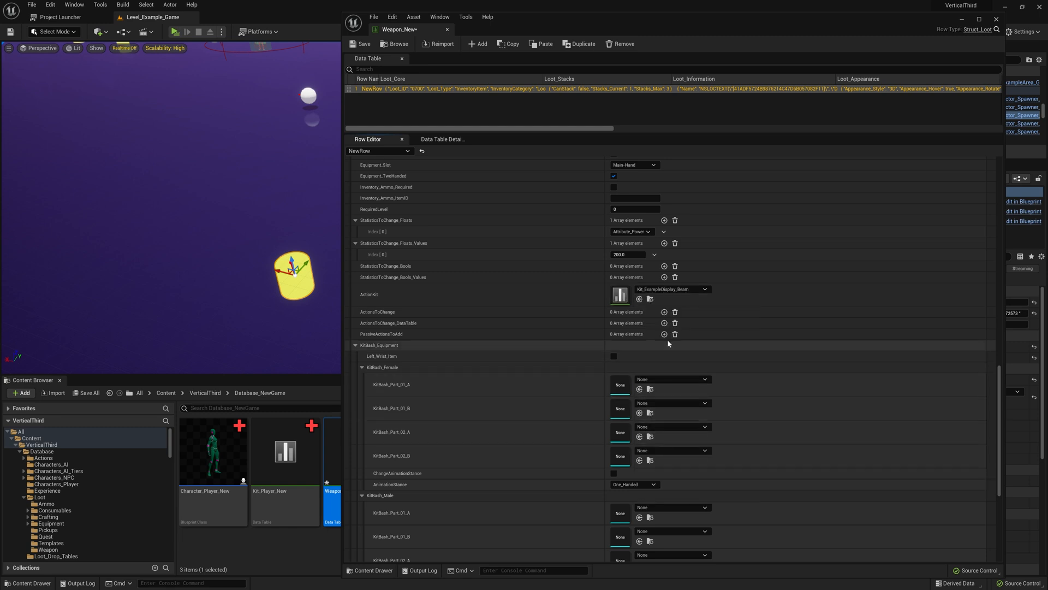
{"action": "left_click", "coordinate": [360, 44]}
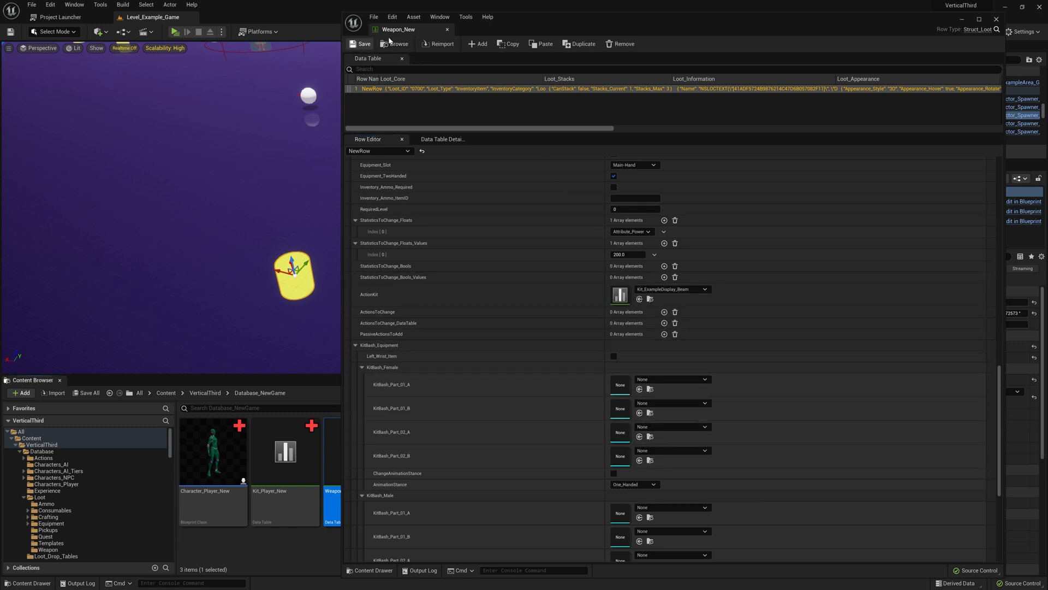
{"action": "left_click", "coordinate": [997, 19]}
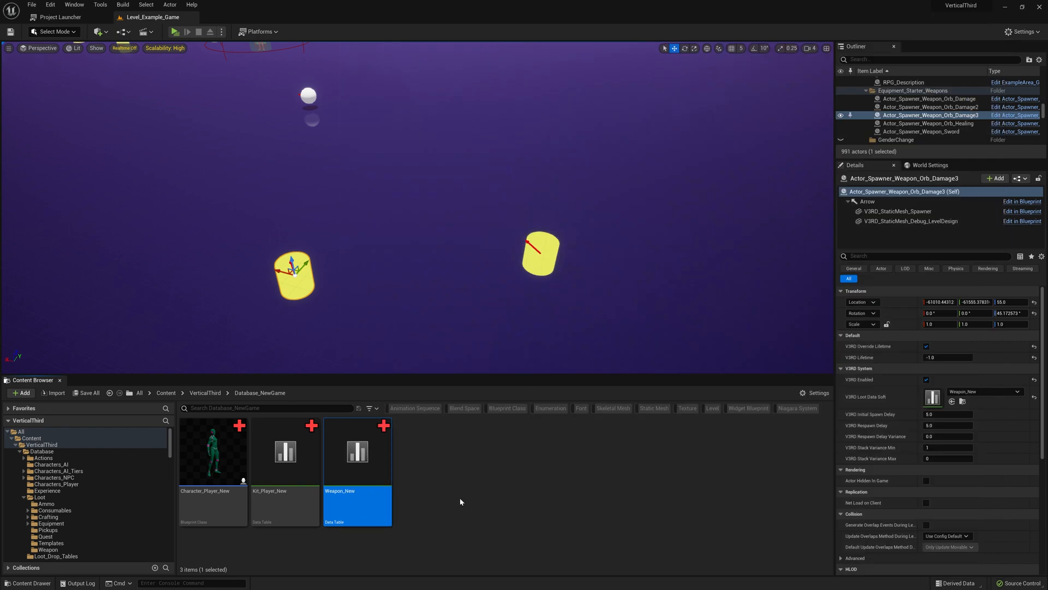
Start a play-test of the level, run to the original orb's spawner and pick up the orb.
{"action": "left_click", "coordinate": [175, 33]}
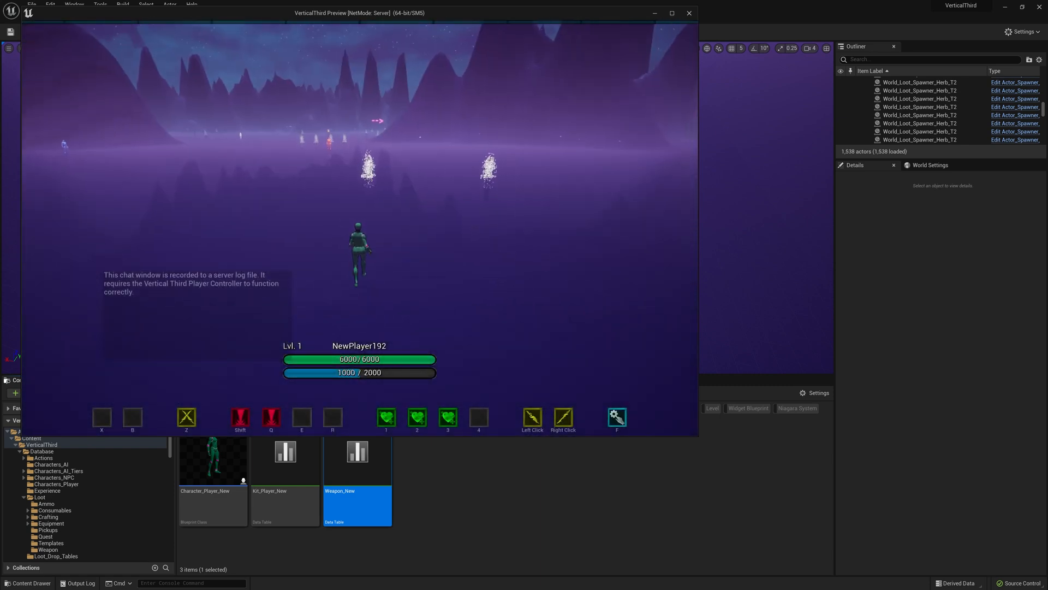
{"action": "key", "text": "w"}
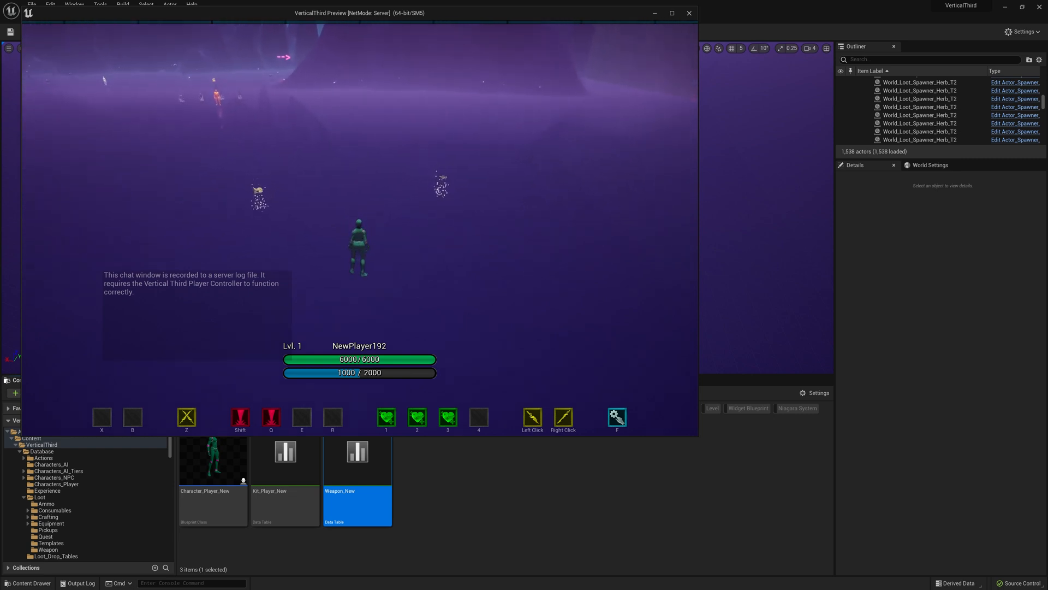
{"action": "key", "text": "shift+F1"}
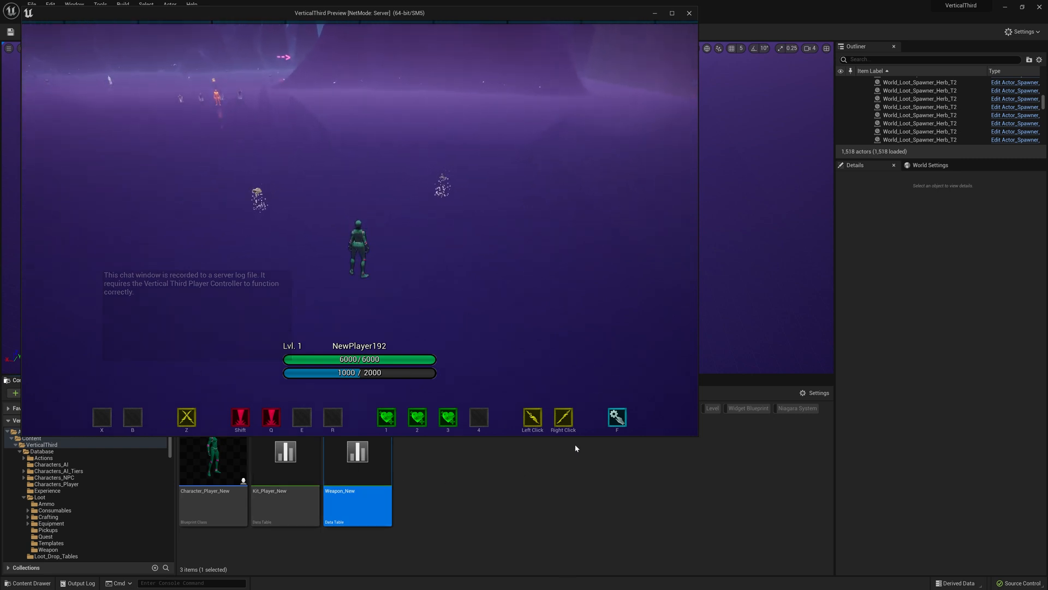
{"action": "key", "text": "w"}
{"action": "key", "text": "d"}
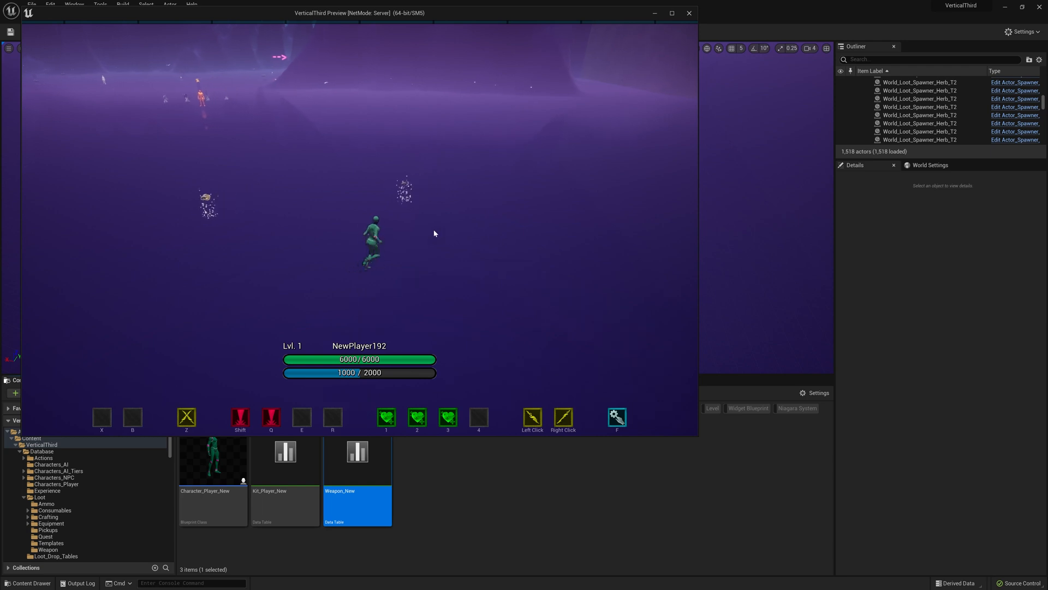
{"action": "key", "text": "f"}
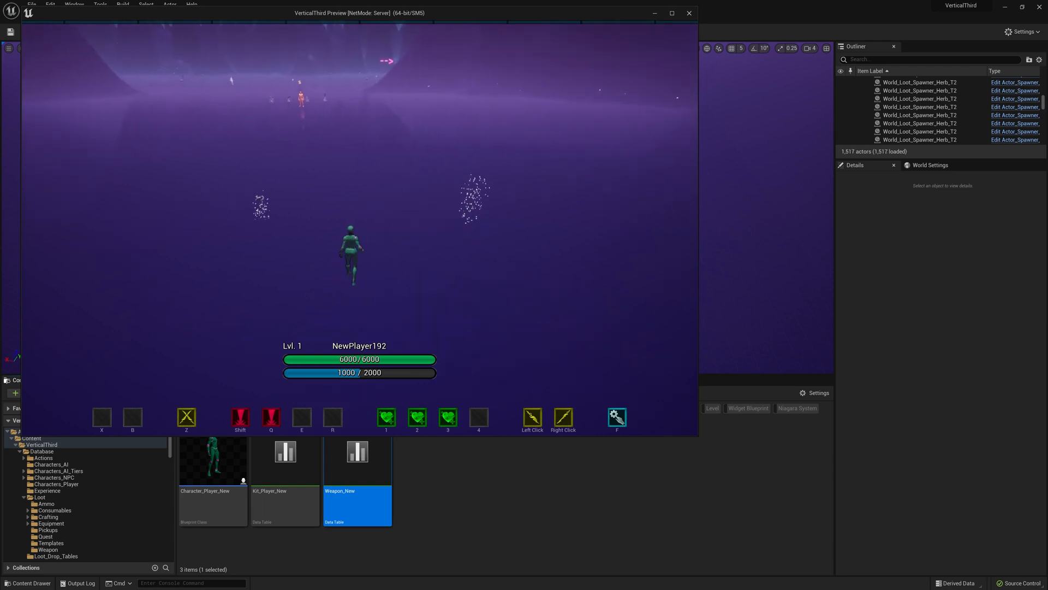
Open the character's inventory, equip the picked-up orb to try its actions, and move it back into the bag.
{"action": "key", "text": "i"}
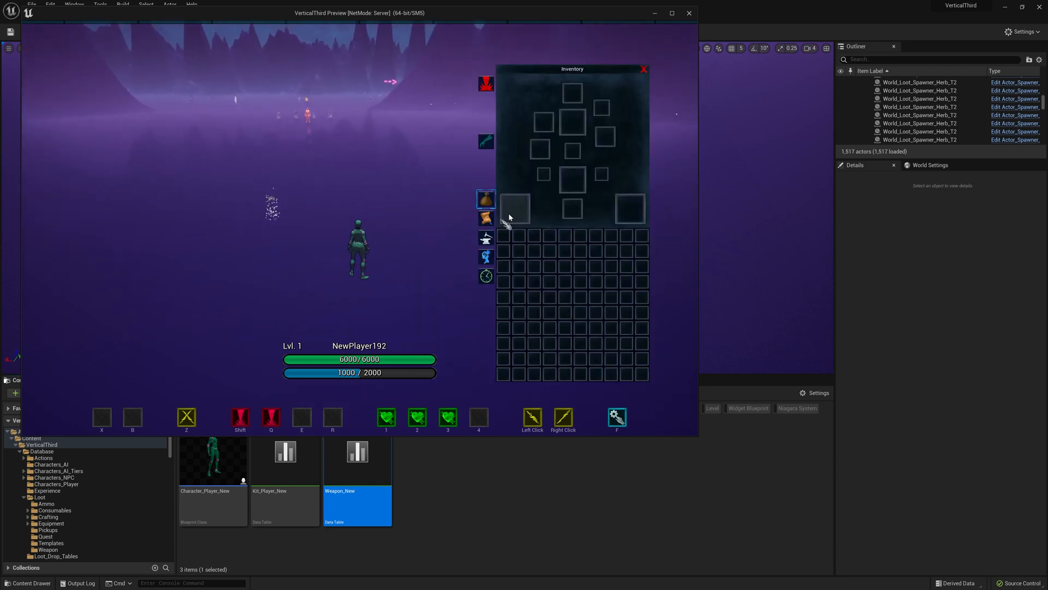
{"action": "right_click", "coordinate": [503, 235]}
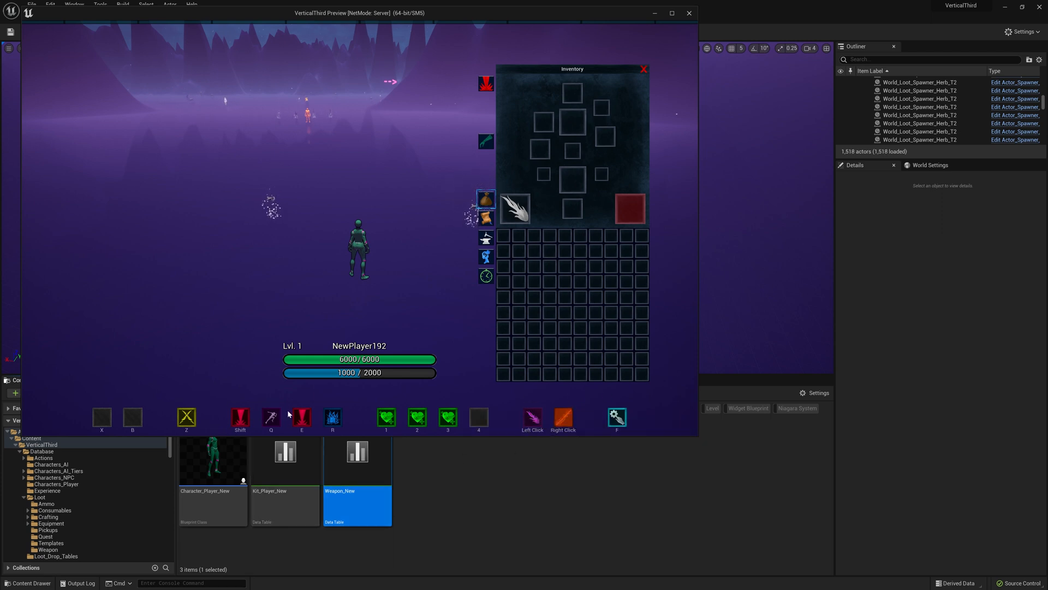
{"action": "left_click_drag", "start_coordinate": [515, 208], "coordinate": [519, 251]}
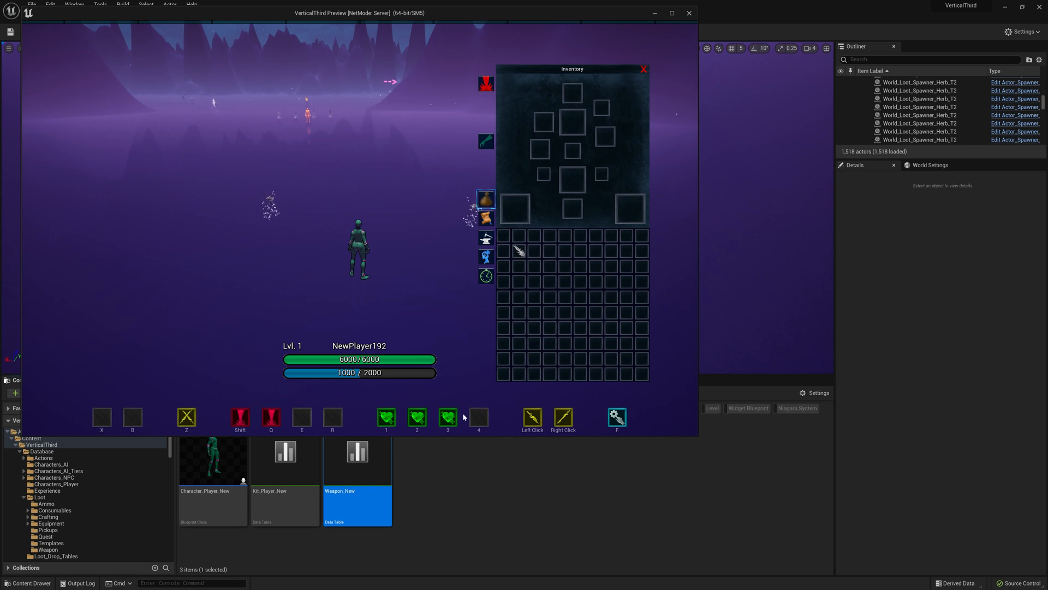
Run to the new spawner, pick up the New Damage Orb and equip it in the main-hand slot.
{"action": "key", "text": "a"}
{"action": "key", "text": "w"}
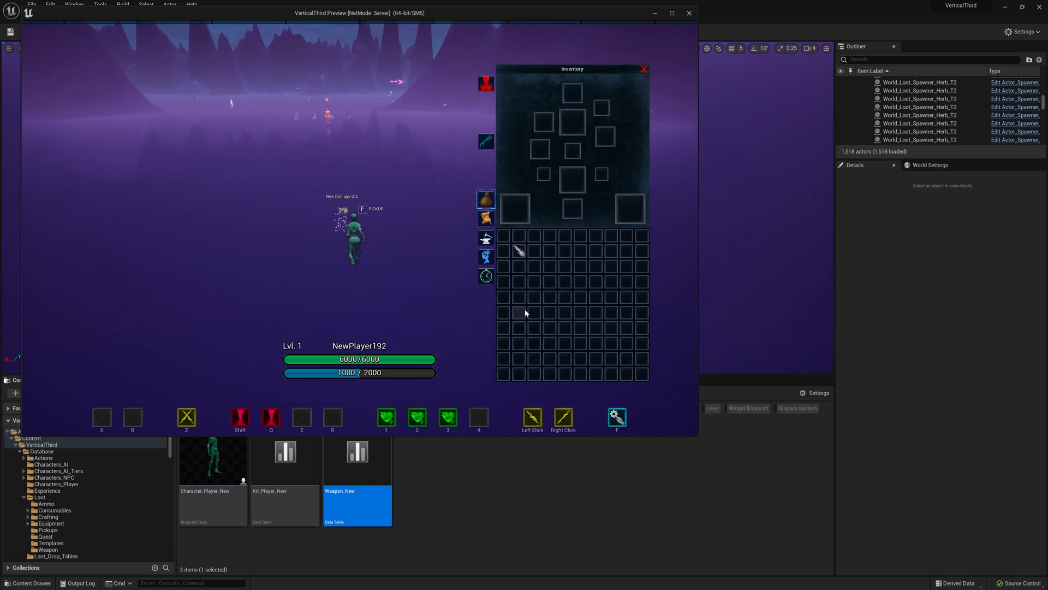
{"action": "key", "text": "f"}
{"action": "mouse_move", "coordinate": [508, 238]}
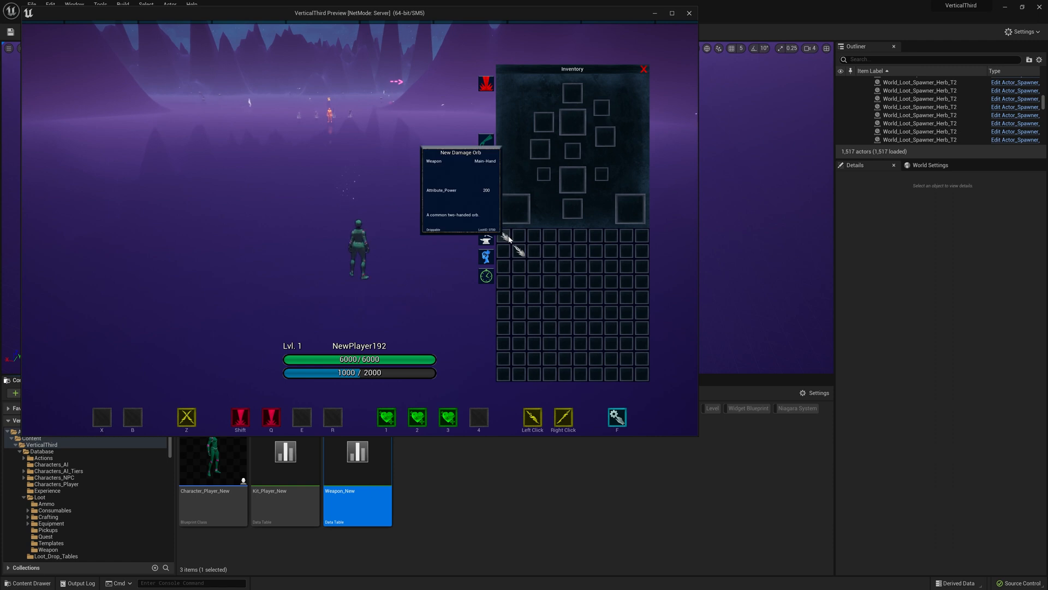
{"action": "left_click_drag", "start_coordinate": [508, 238], "coordinate": [513, 208]}
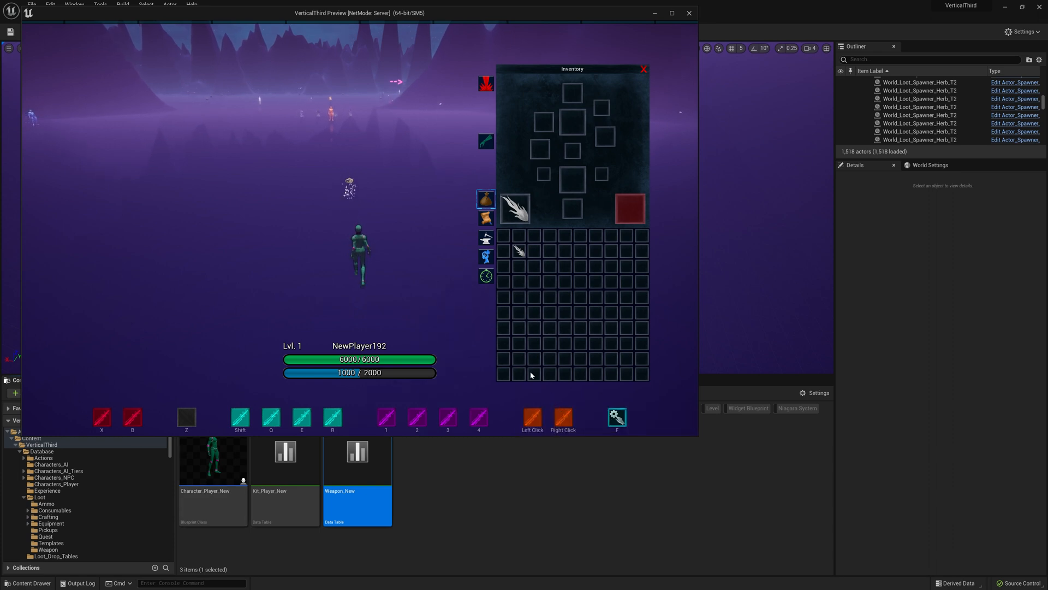
Cast the equipped New Damage Orb's primary action, unequip the orb into the bag and end the play-test.
{"action": "left_click", "coordinate": [301, 176]}
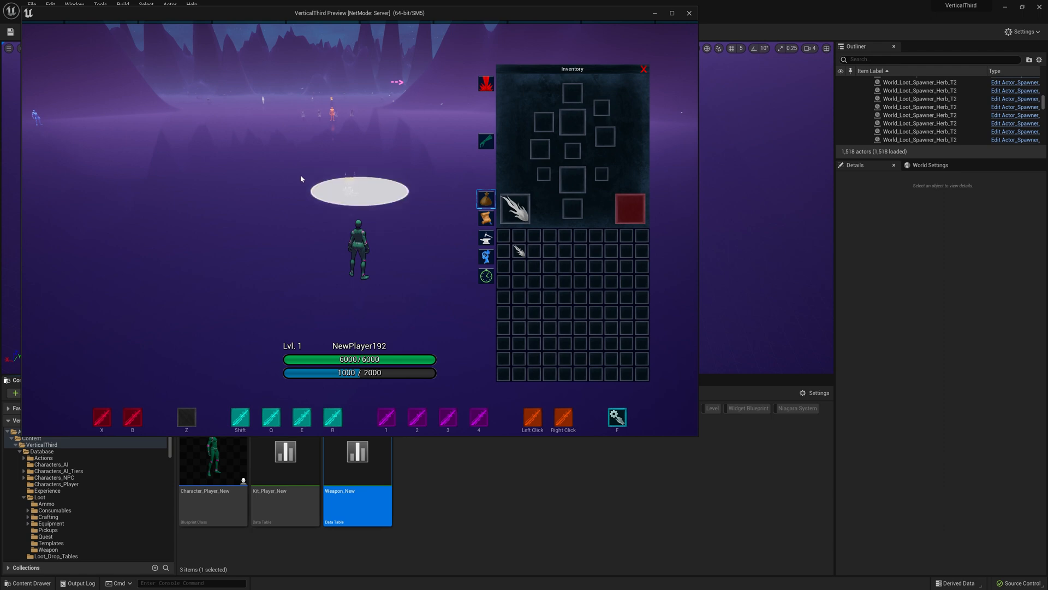
{"action": "left_click", "coordinate": [298, 208]}
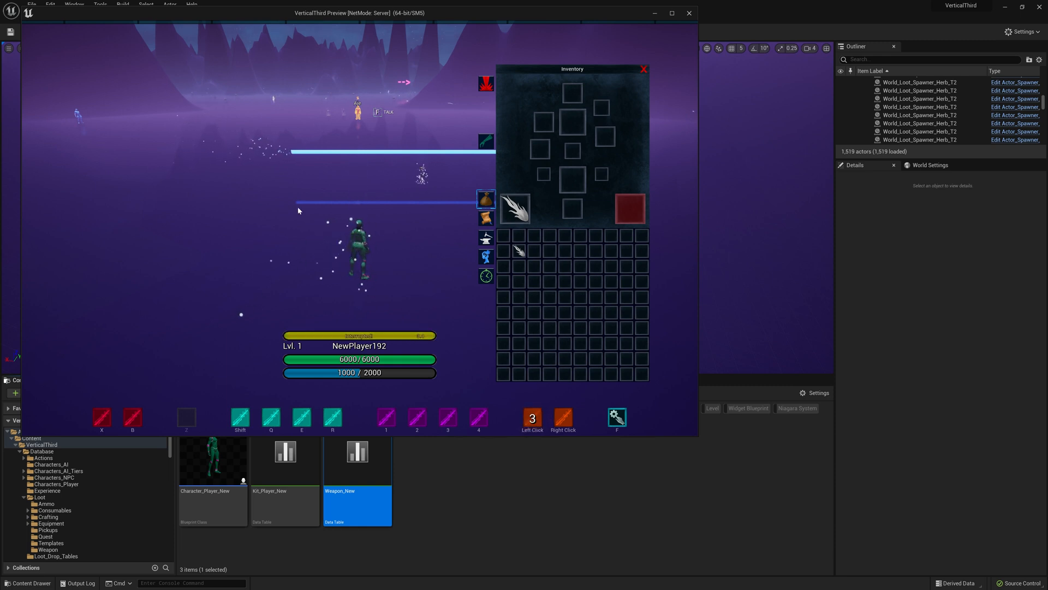
{"action": "mouse_move", "coordinate": [512, 214]}
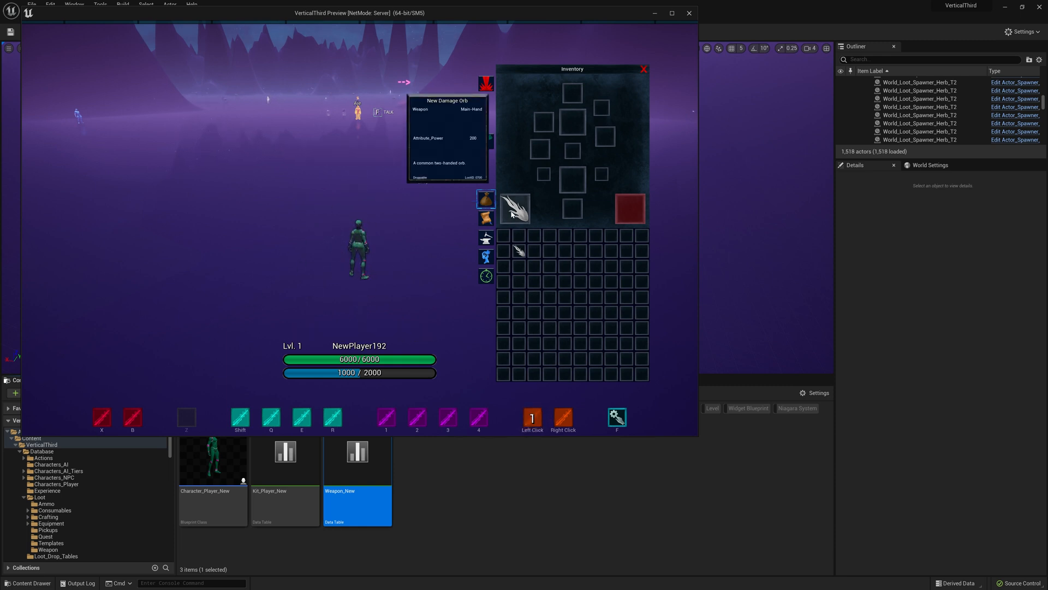
{"action": "left_click_drag", "start_coordinate": [512, 213], "coordinate": [505, 236]}
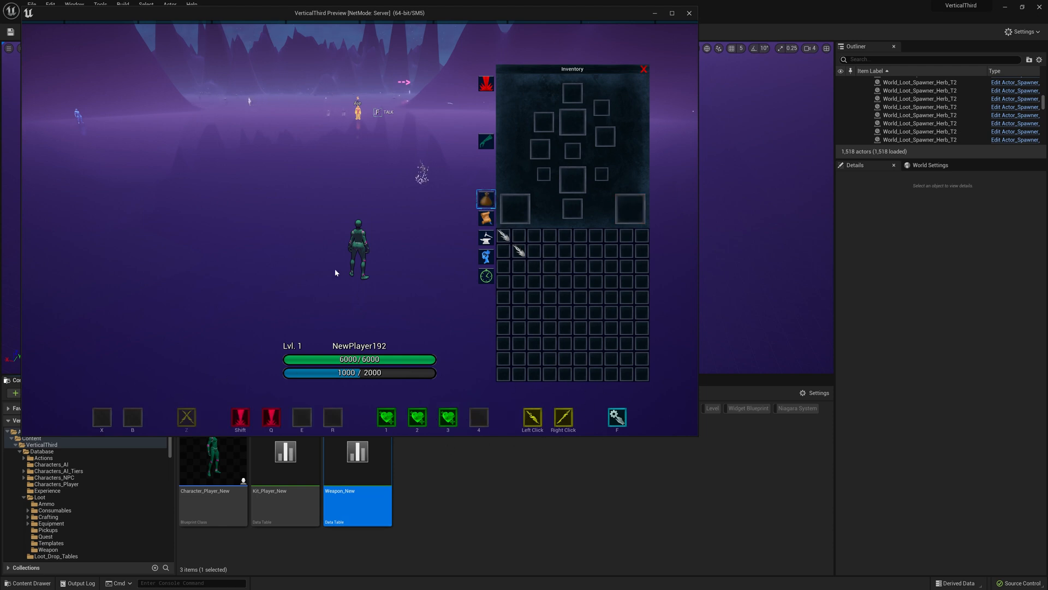
{"action": "left_click", "coordinate": [690, 13]}
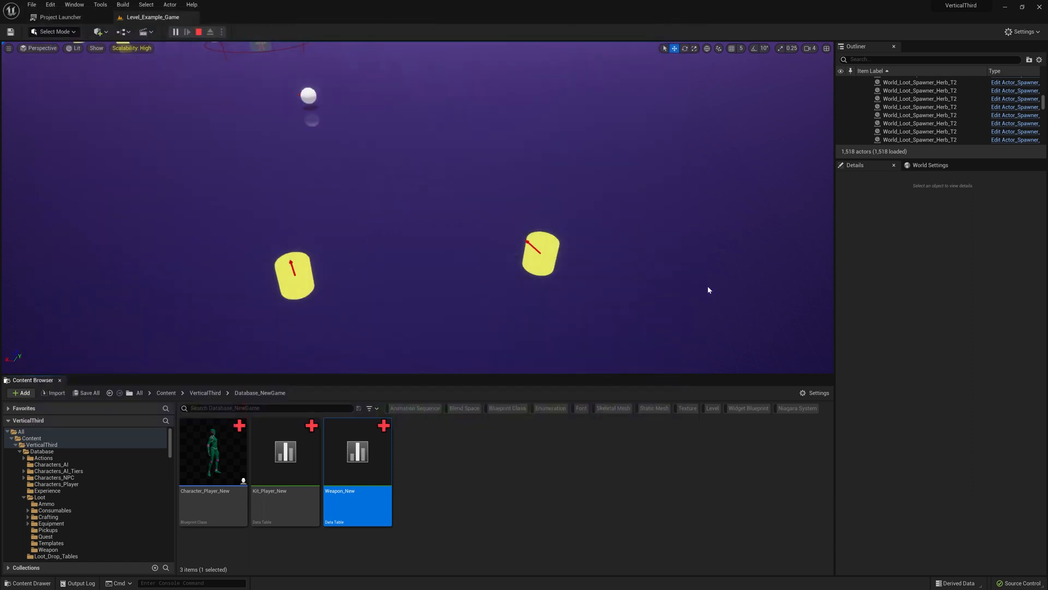
Search the Database folder for "loot kit pickup" and copy Loot_Pickup_KitChange_AOE into Database_NewGame.
{"action": "left_click", "coordinate": [662, 467]}
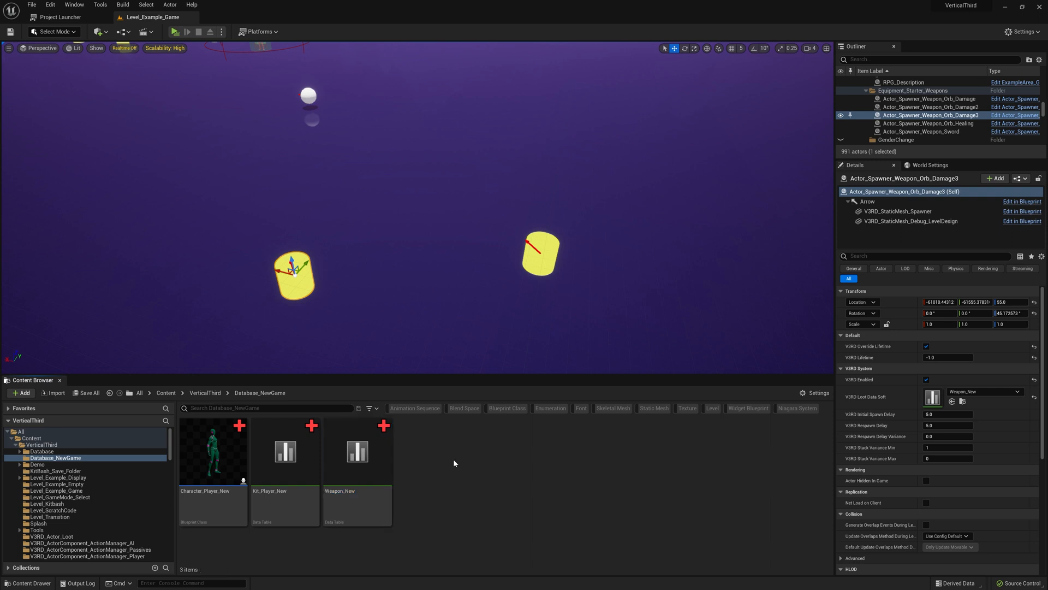
{"action": "left_click", "coordinate": [58, 453]}
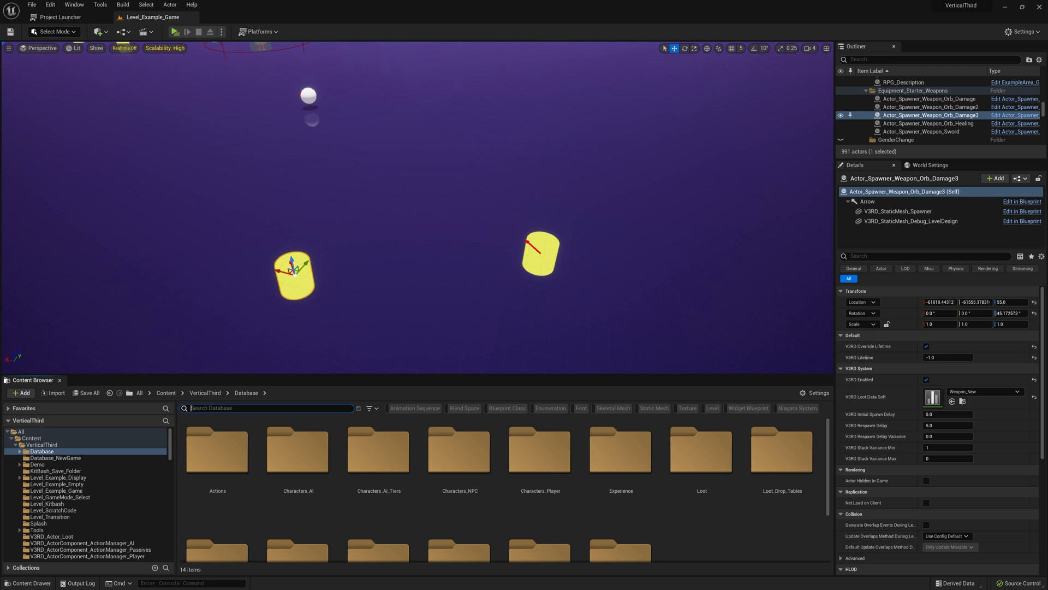
{"action": "type", "text": "loot k"}
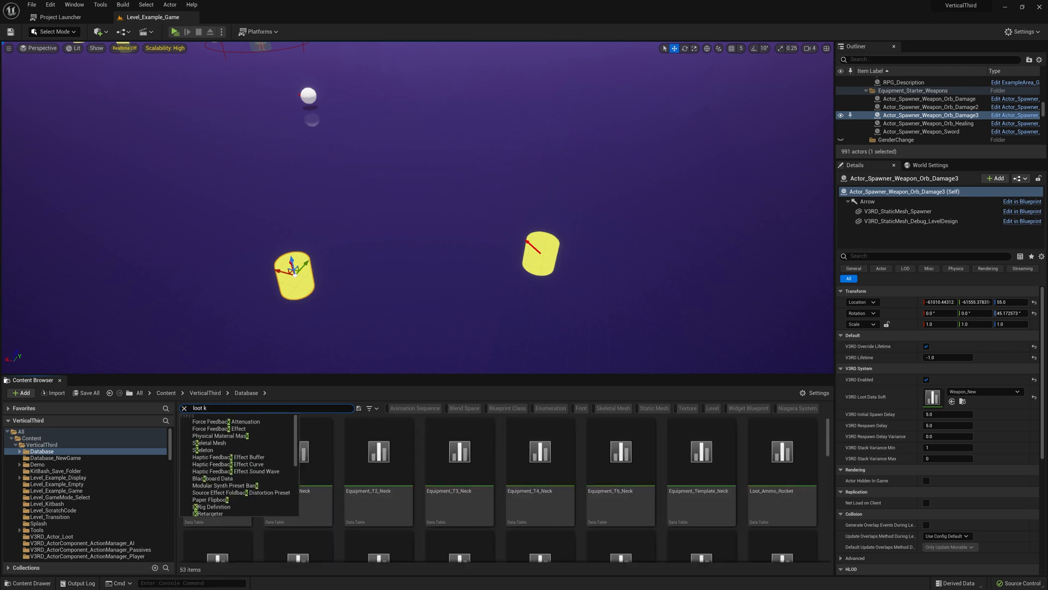
{"action": "type", "text": "it p"}
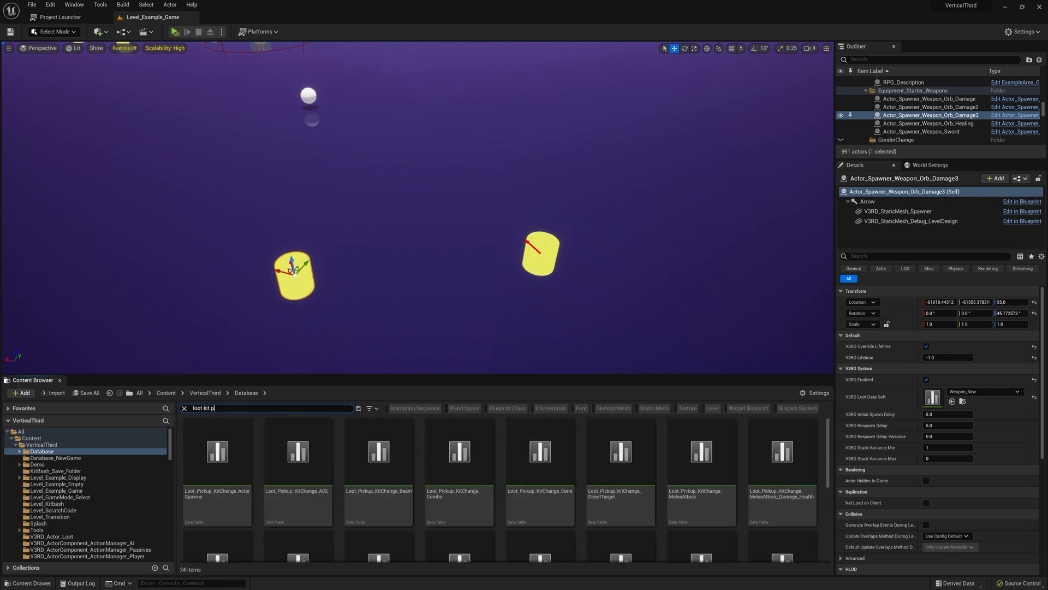
{"action": "type", "text": "ickup"}
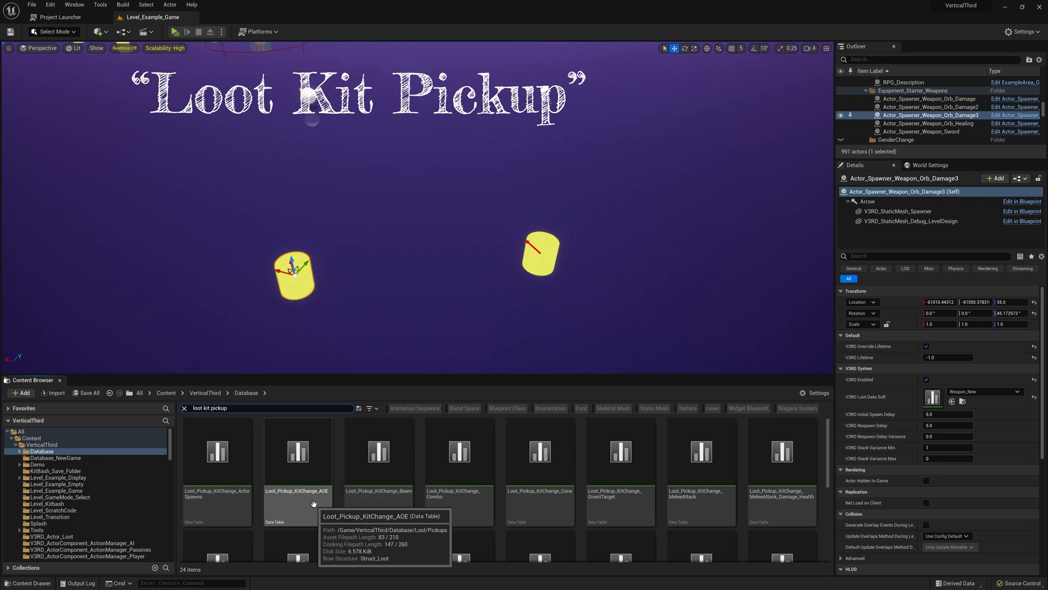
{"action": "left_click_drag", "start_coordinate": [314, 503], "coordinate": [103, 461]}
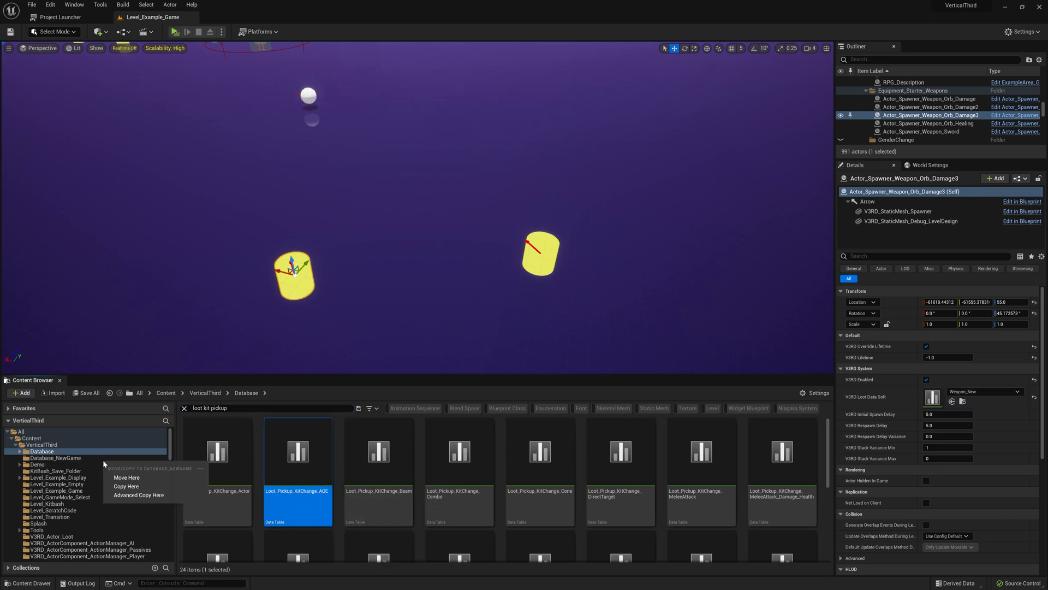
{"action": "left_click", "coordinate": [123, 488]}
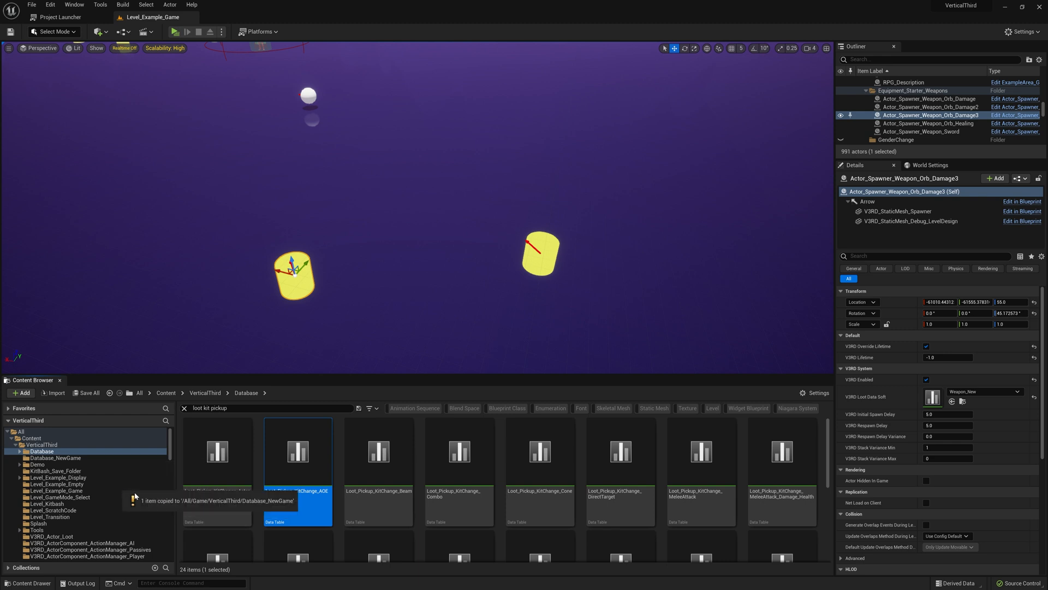
Search for "action kit pickup", copy Action_Pickup_KitChange_AOE into Database_NewGame, and open that folder with the search cleared.
{"action": "double_click", "coordinate": [197, 408]}
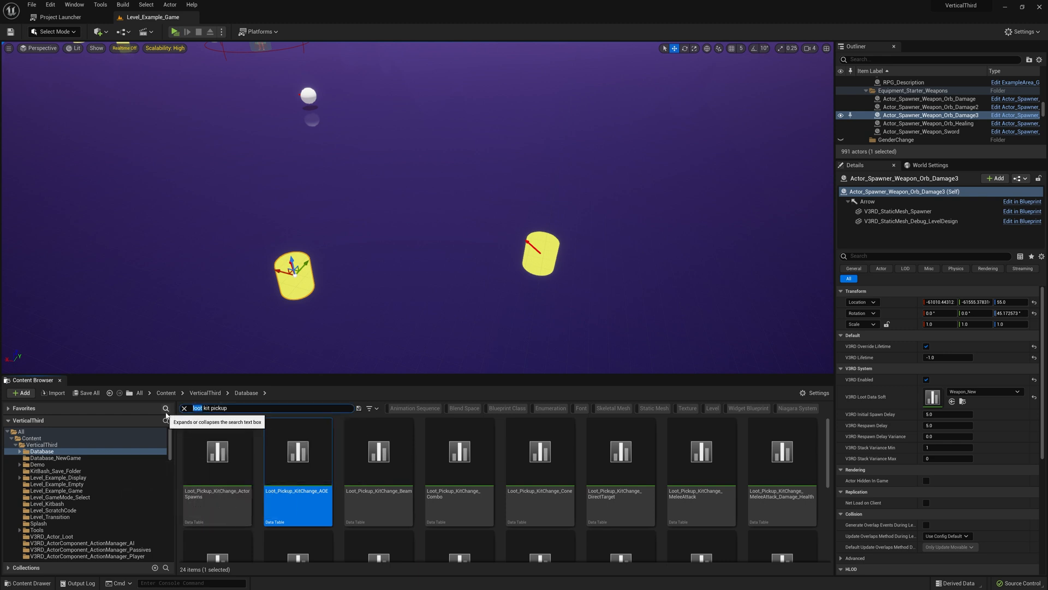
{"action": "type", "text": "action"}
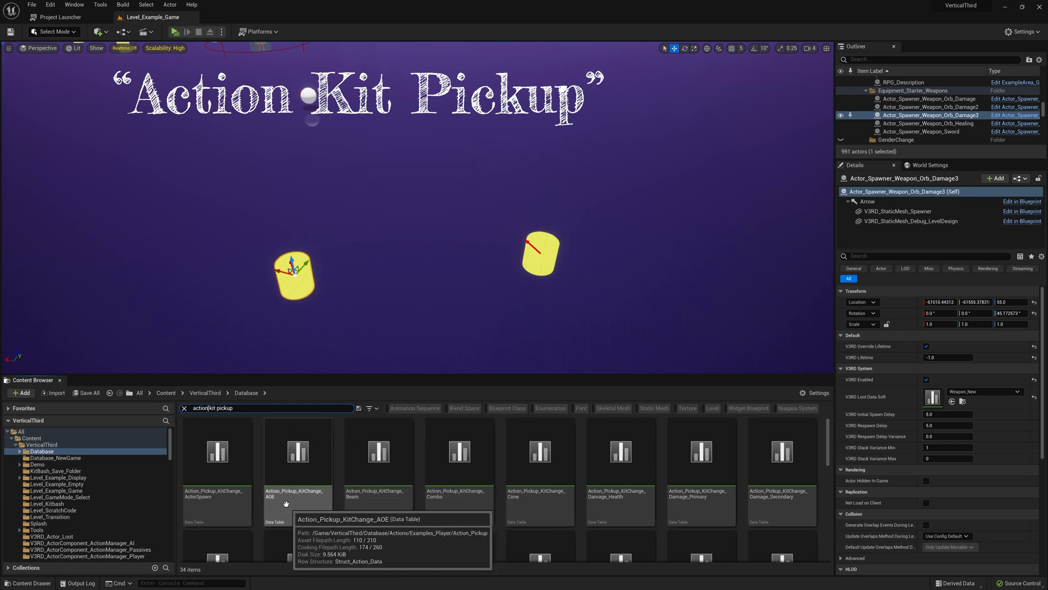
{"action": "left_click_drag", "start_coordinate": [313, 468], "coordinate": [60, 458]}
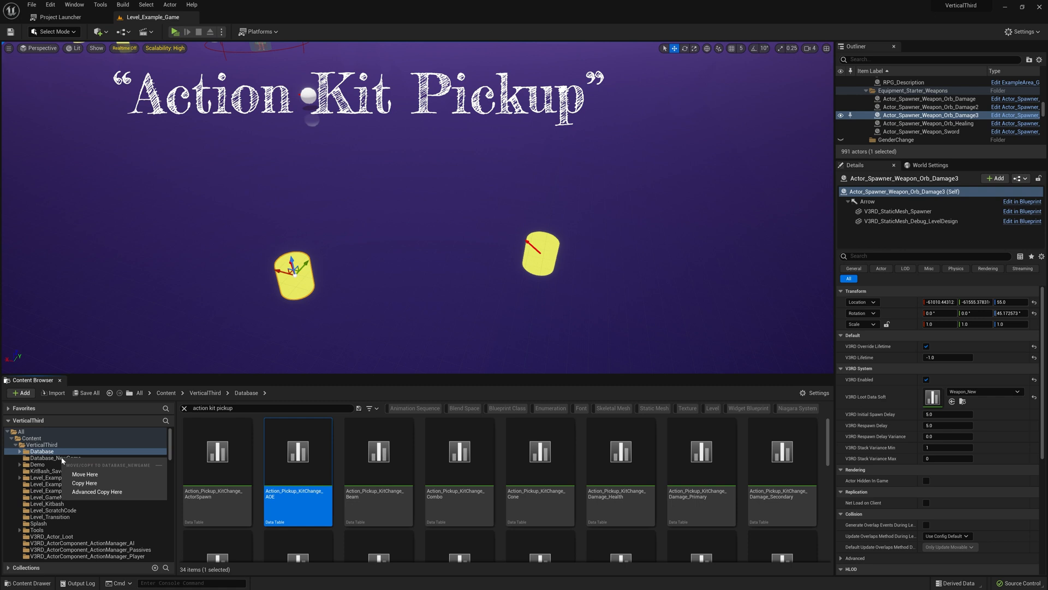
{"action": "left_click", "coordinate": [90, 478]}
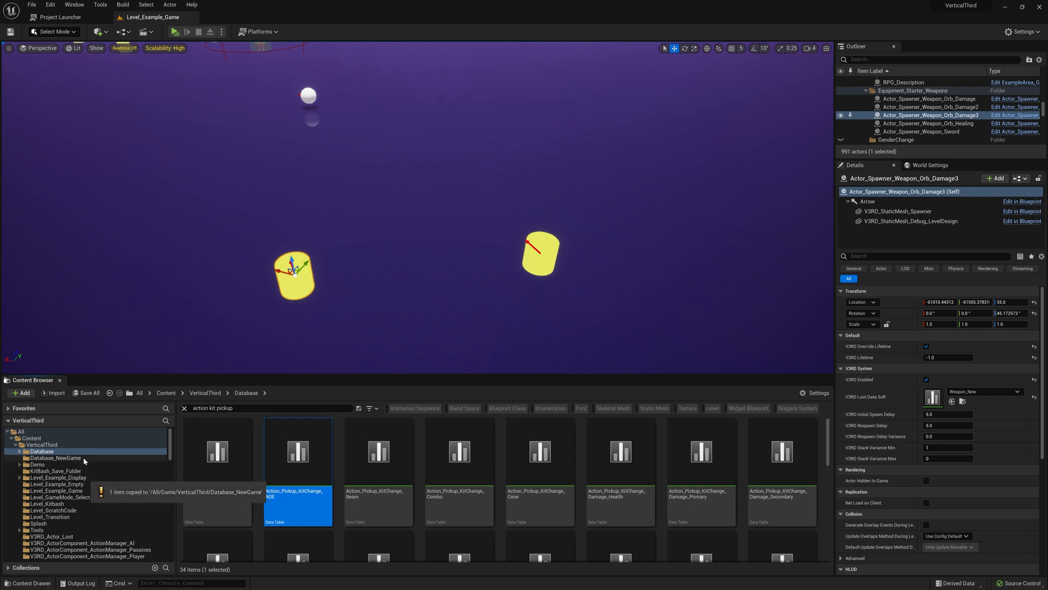
{"action": "left_click", "coordinate": [84, 459]}
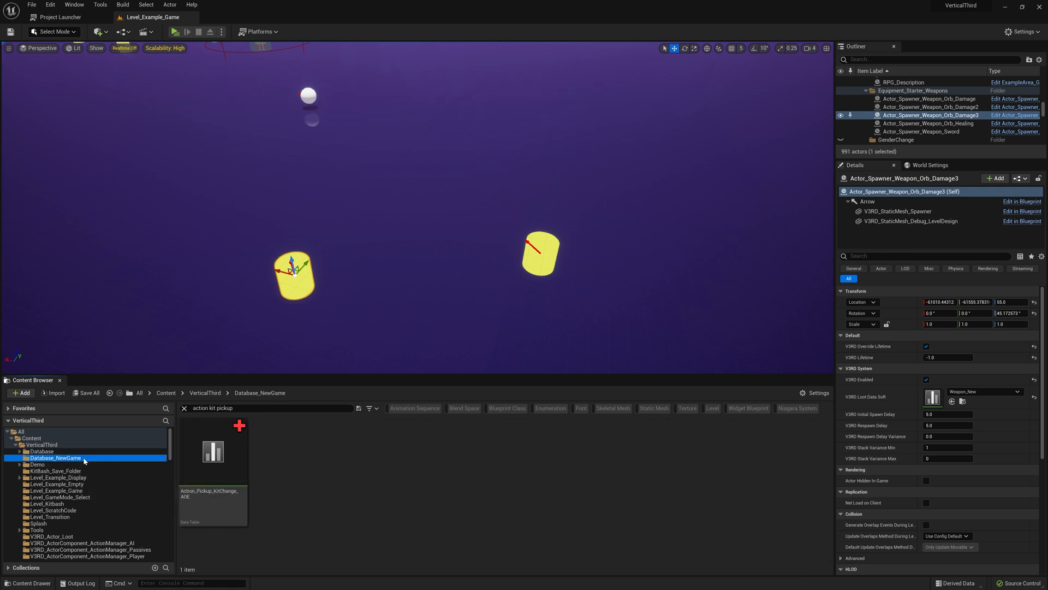
{"action": "left_click", "coordinate": [184, 409]}
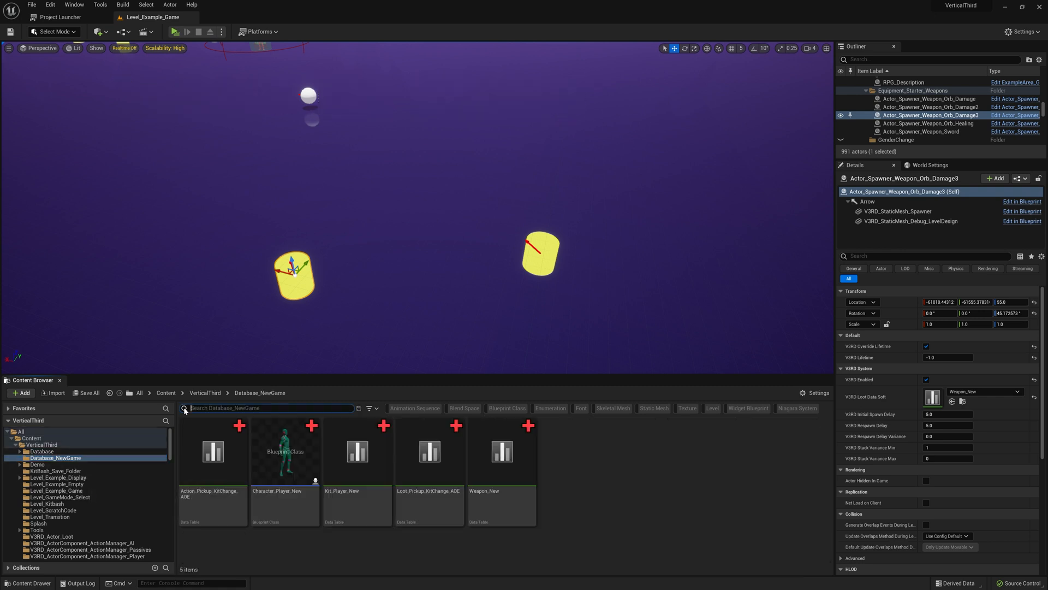
Rename the copied loot table Loot_Pickup_KitChange_AOE in Database_NewGame to Loot_Pickup_KitChange_New.
{"action": "left_click", "coordinate": [652, 478]}
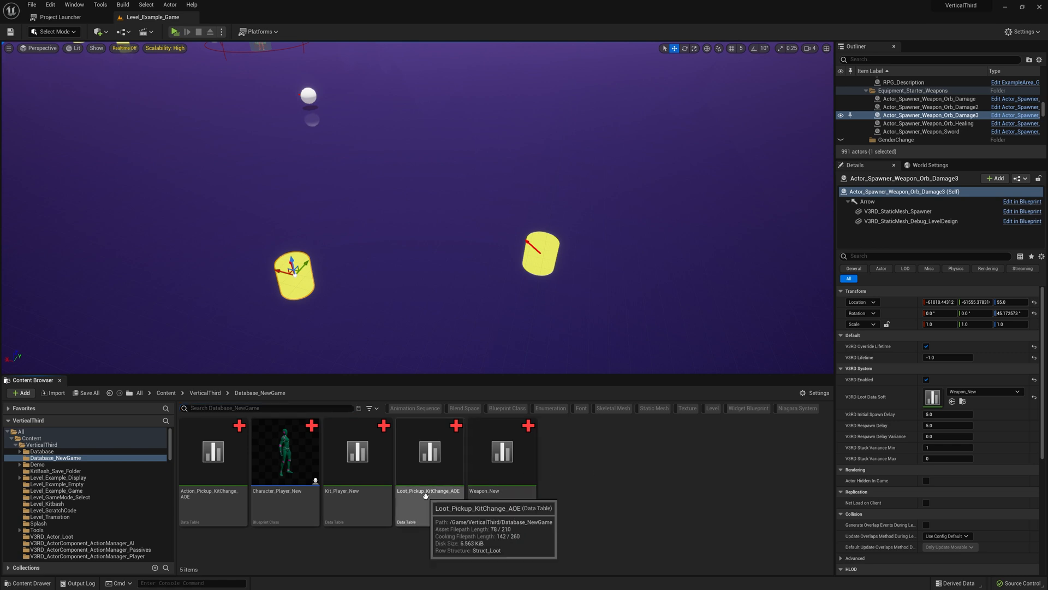
{"action": "left_click", "coordinate": [431, 475]}
{"action": "key", "text": "F2"}
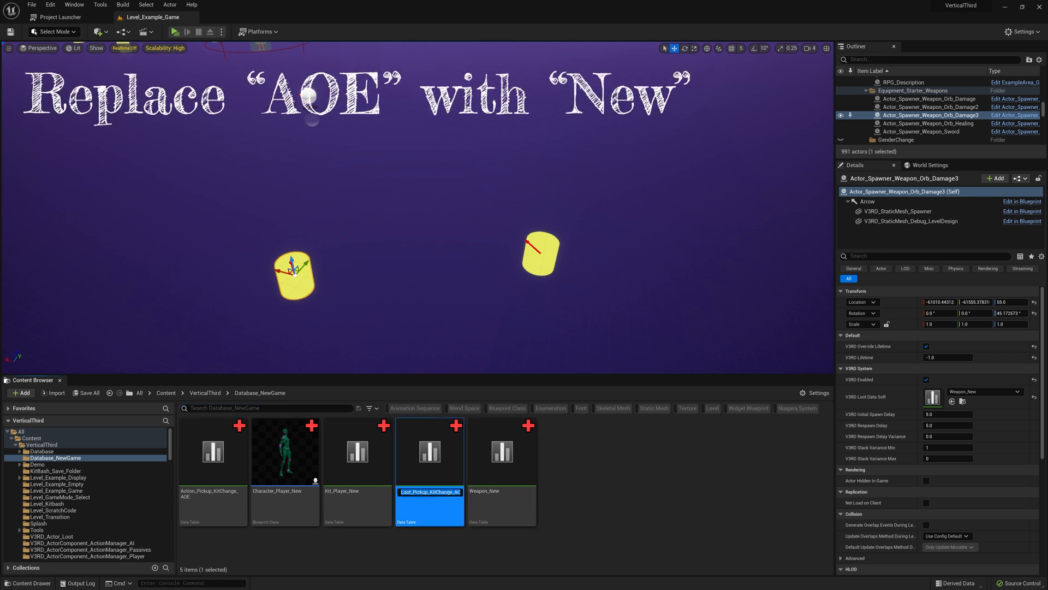
{"action": "key", "text": "End"}
{"action": "key", "text": "shift+Left"}
{"action": "key", "text": "shift+Left"}
{"action": "key", "text": "shift+Left"}
{"action": "type", "text": "New"}
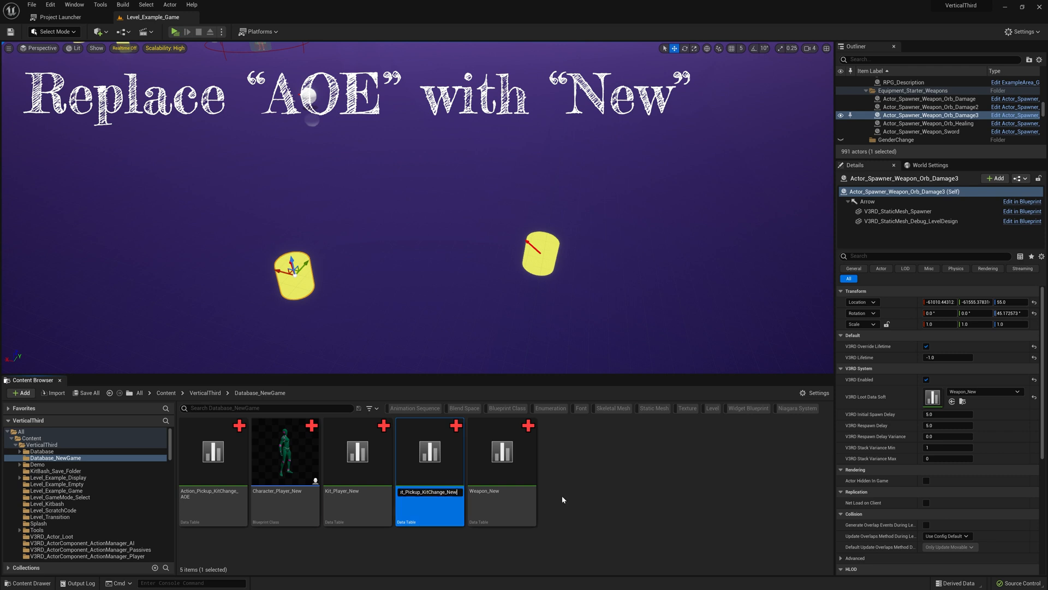
{"action": "key", "text": "Return"}
{"action": "left_click", "coordinate": [605, 487]}
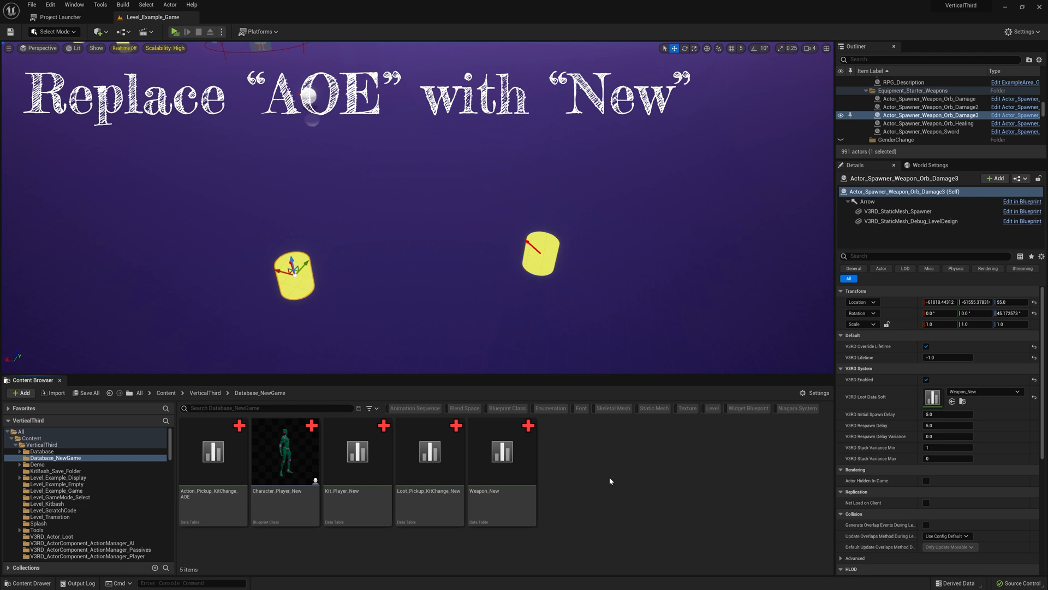
Rename the copied action table Action_Pickup_KitChange_AOE to Action_Pickup_KitChange_New.
{"action": "left_click", "coordinate": [217, 505]}
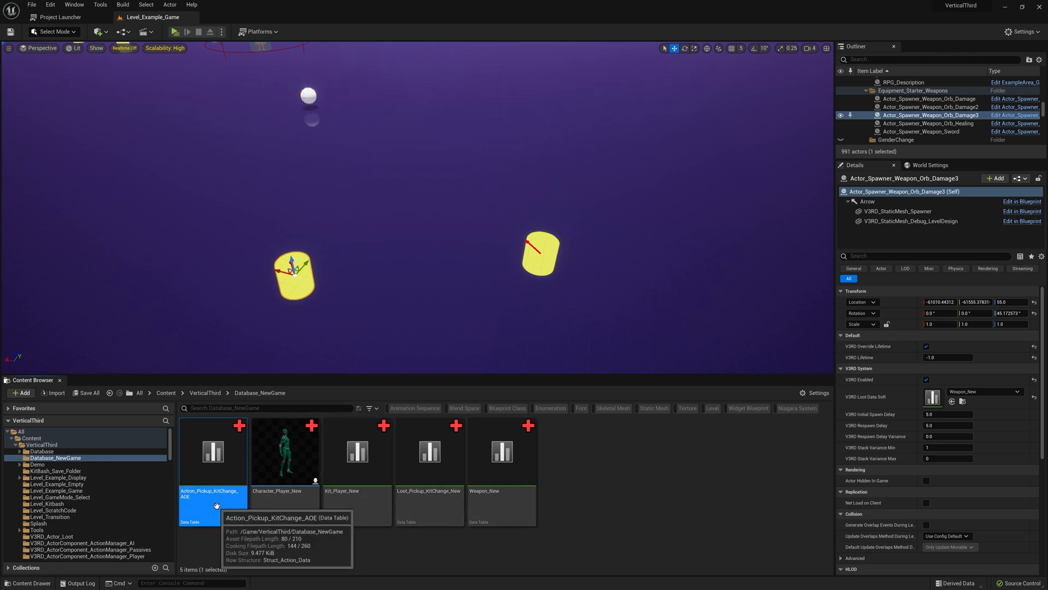
{"action": "left_click", "coordinate": [217, 505]}
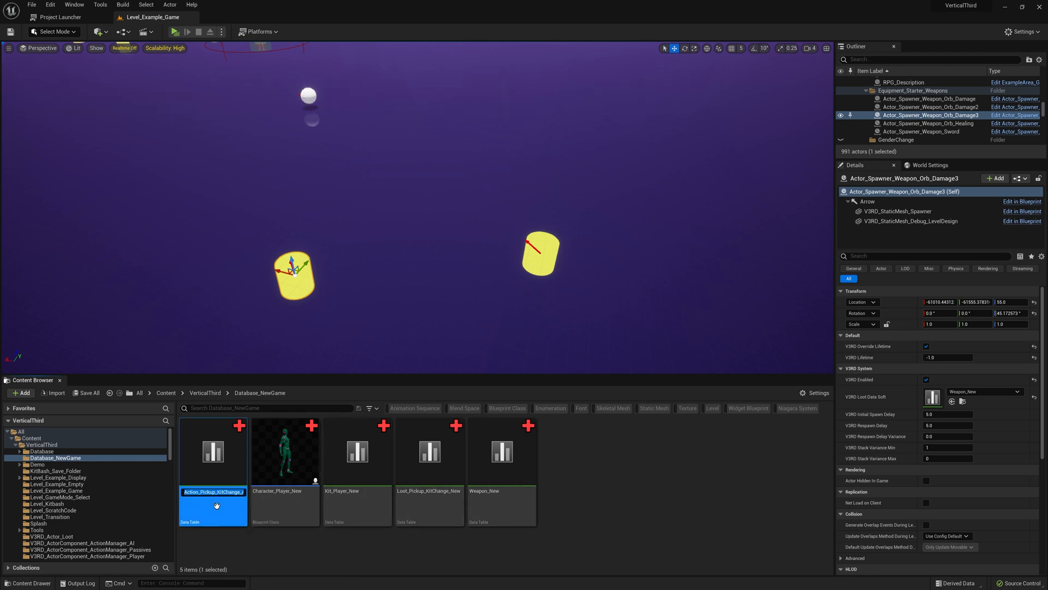
{"action": "left_click_drag", "start_coordinate": [241, 492], "coordinate": [398, 492]}
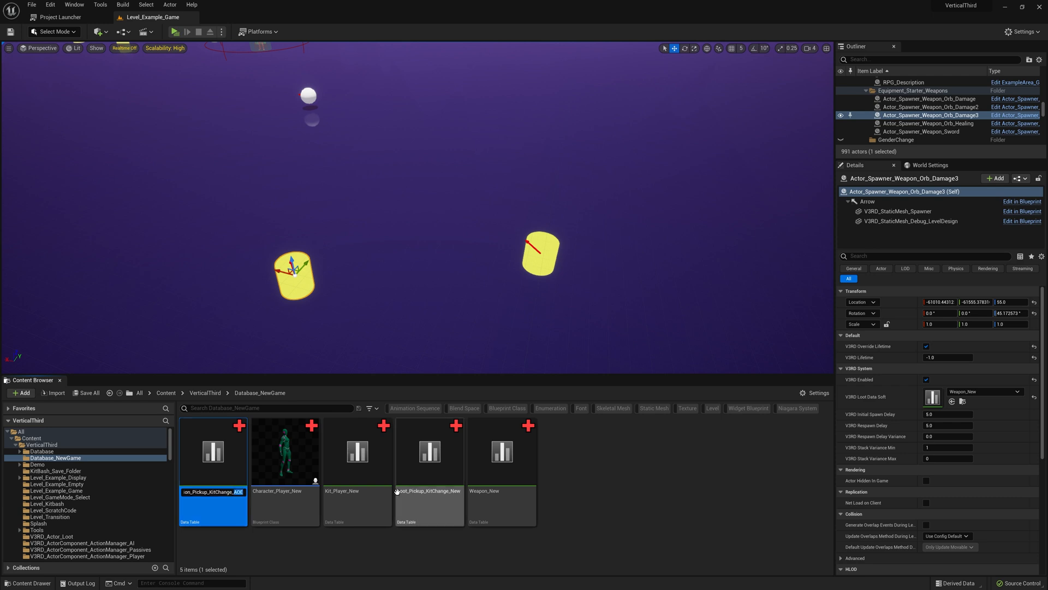
{"action": "type", "text": "New"}
{"action": "left_click", "coordinate": [645, 490]}
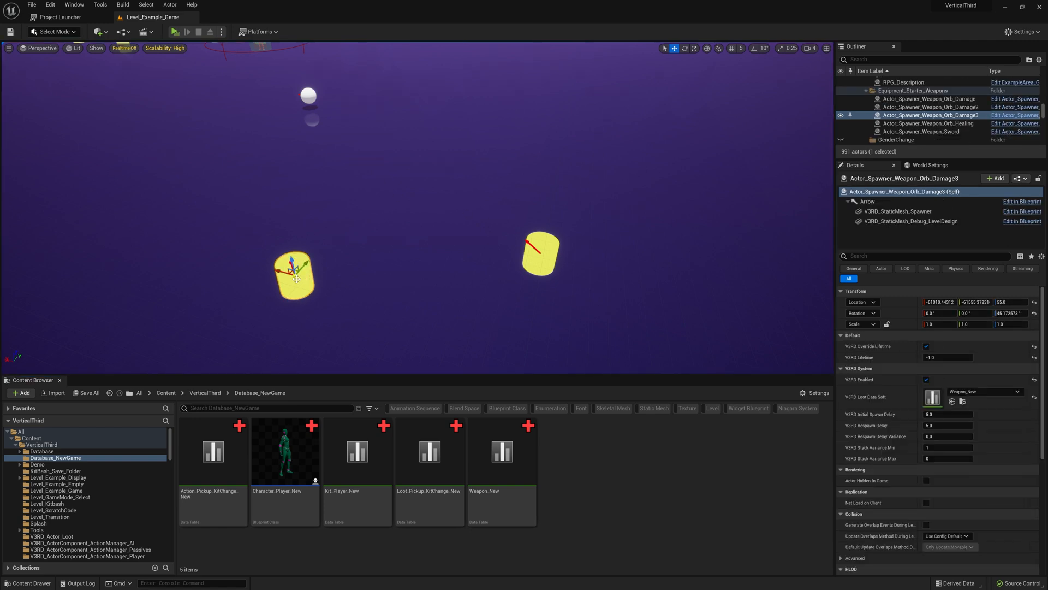
Duplicate the selected orb spawner, place the copy midway between the two existing spawners and assign Loot_Pickup_KitChange_New as its loot data.
{"action": "key", "text": "ctrl+d"}
{"action": "left_click_drag", "start_coordinate": [297, 279], "coordinate": [425, 250]}
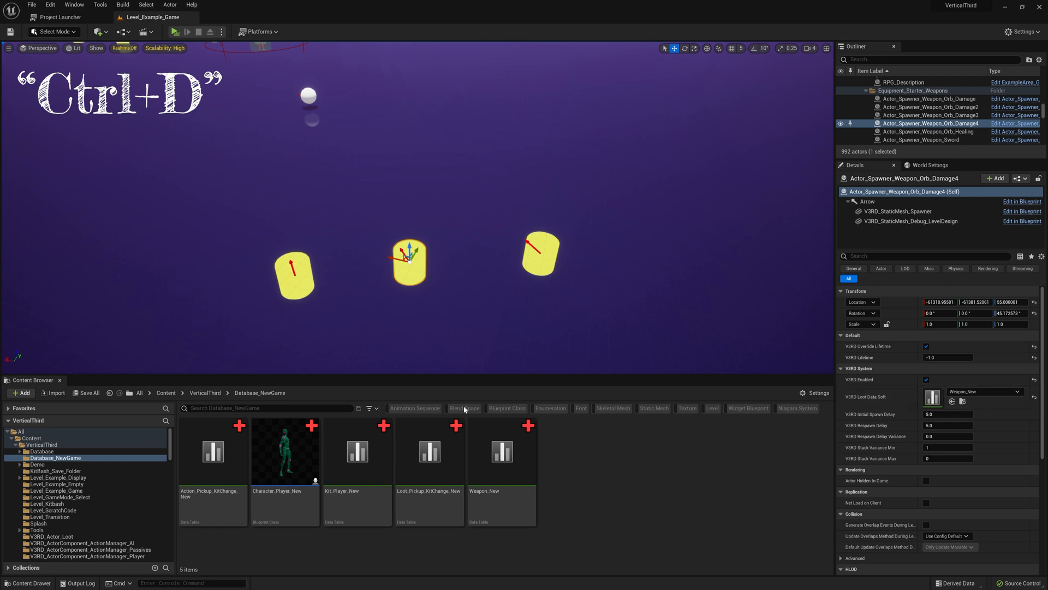
{"action": "left_click_drag", "start_coordinate": [417, 457], "coordinate": [933, 403]}
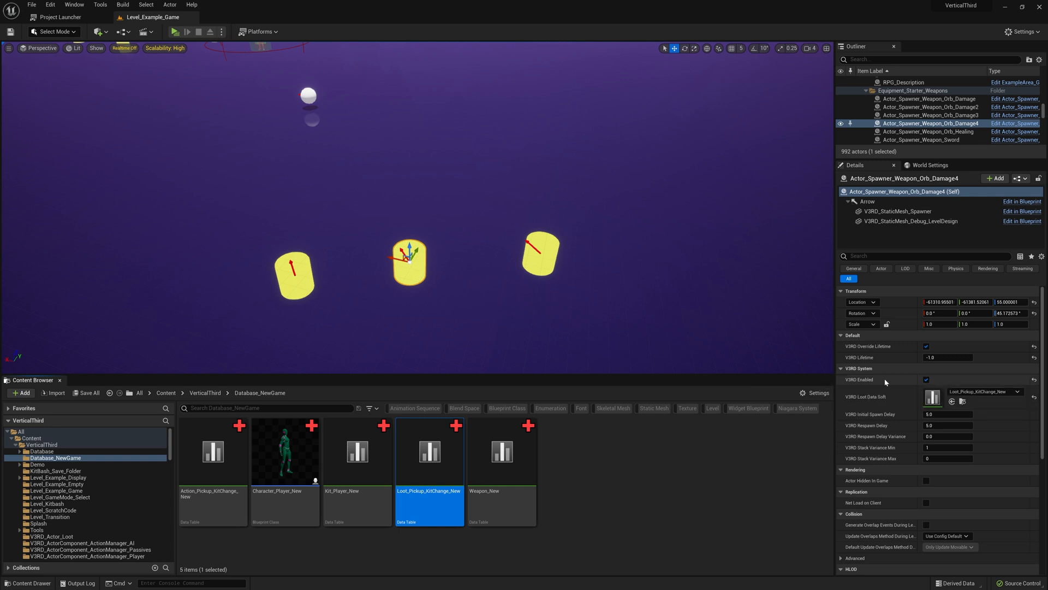
Open Action_Pickup_KitChange_New and examine the Value settings of its first StatisticChange entry.
{"action": "double_click", "coordinate": [198, 494]}
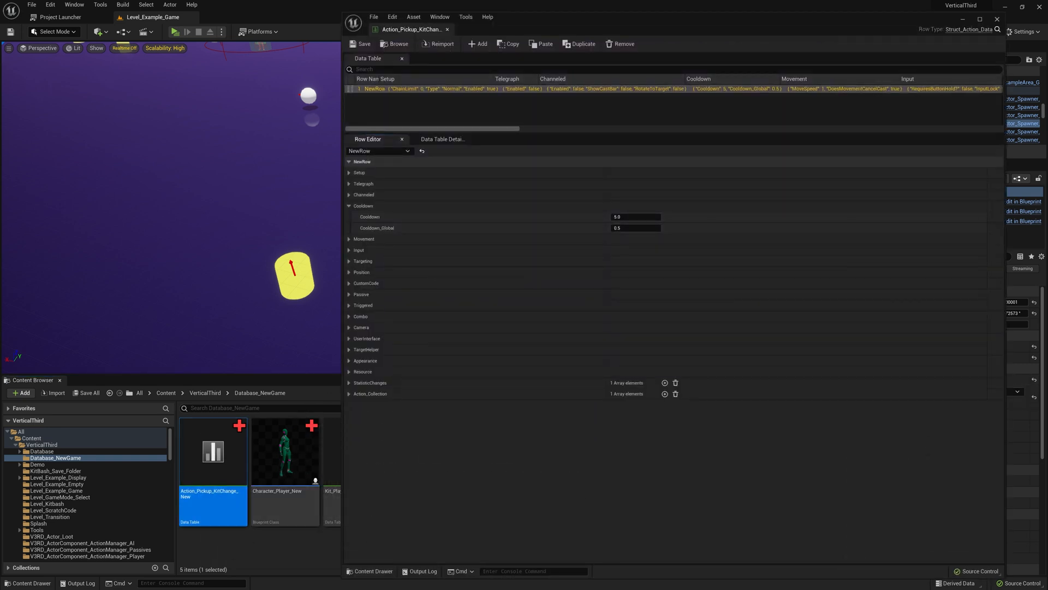
{"action": "left_click", "coordinate": [350, 383]}
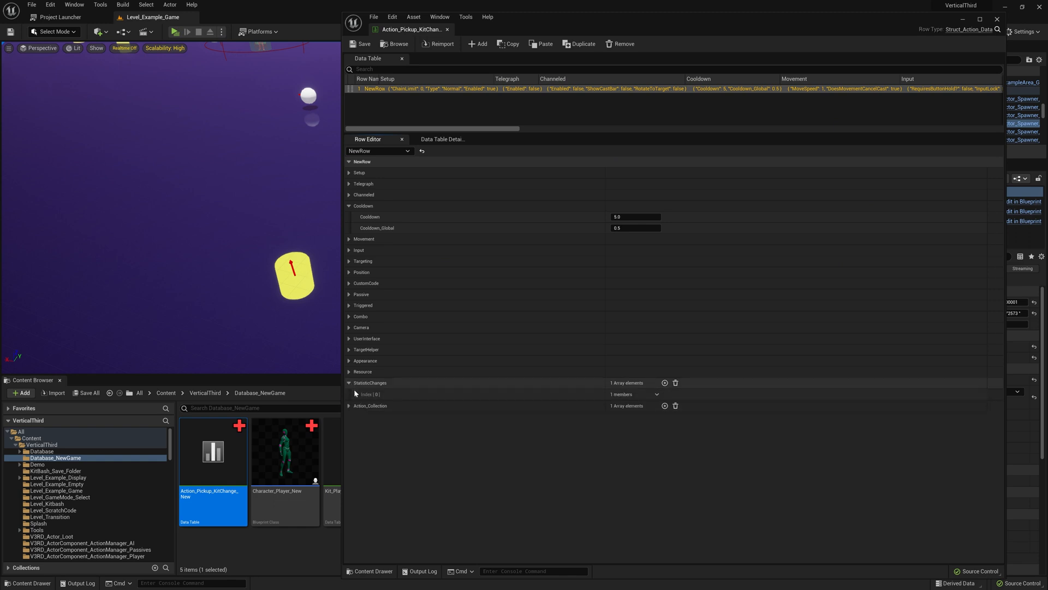
{"action": "left_click", "coordinate": [356, 394]}
{"action": "left_click", "coordinate": [362, 406]}
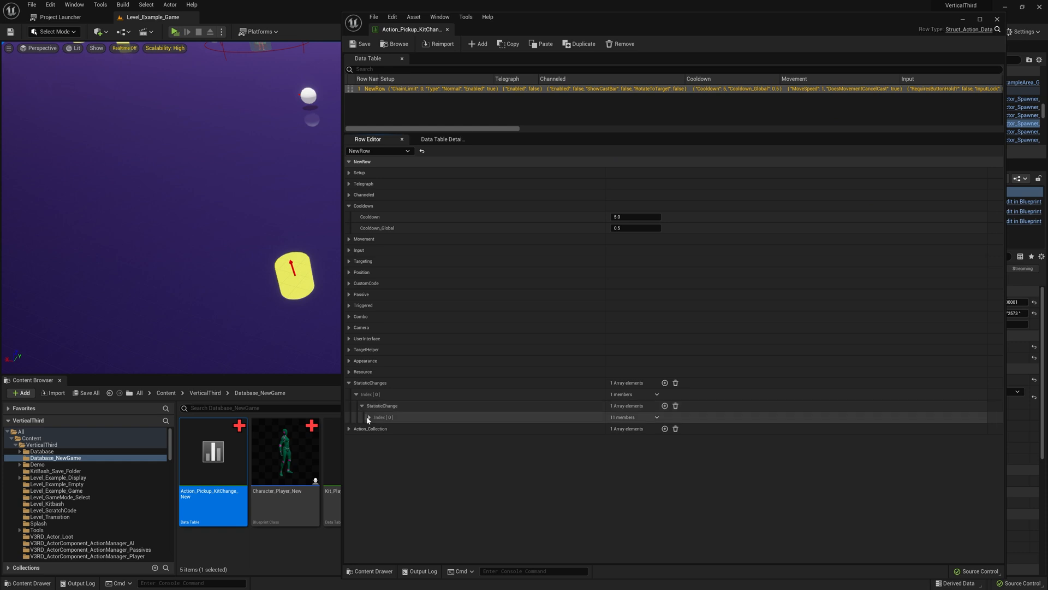
{"action": "left_click", "coordinate": [369, 418]}
{"action": "left_click", "coordinate": [375, 429]}
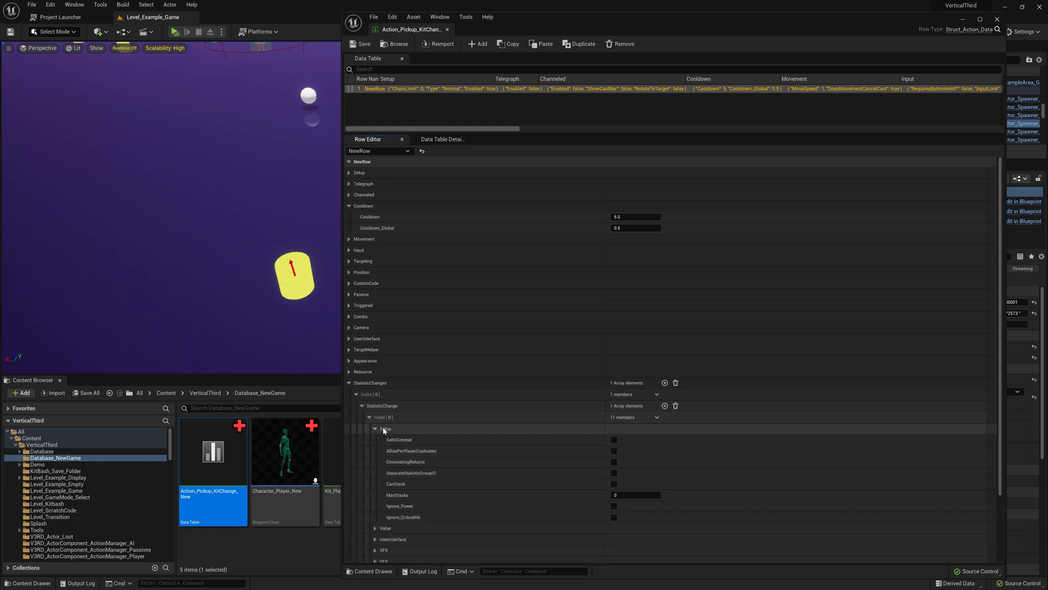
{"action": "scroll", "coordinate": [375, 355], "scroll_direction": "down", "scroll_amount": 3}
{"action": "left_click", "coordinate": [375, 348]}
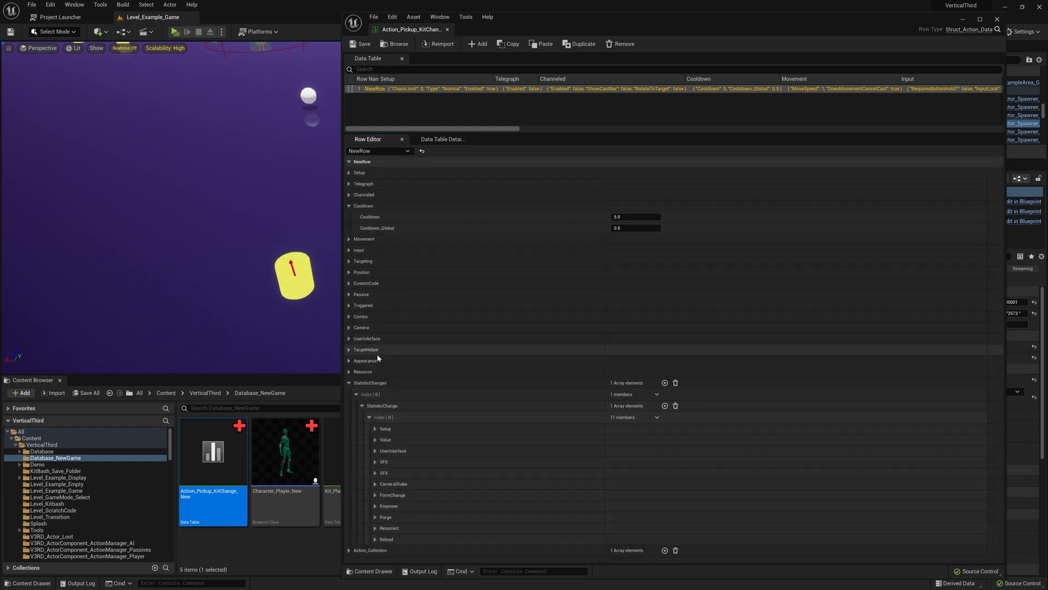
{"action": "left_click", "coordinate": [376, 439]}
{"action": "scroll", "coordinate": [404, 420], "scroll_direction": "down", "scroll_amount": 4}
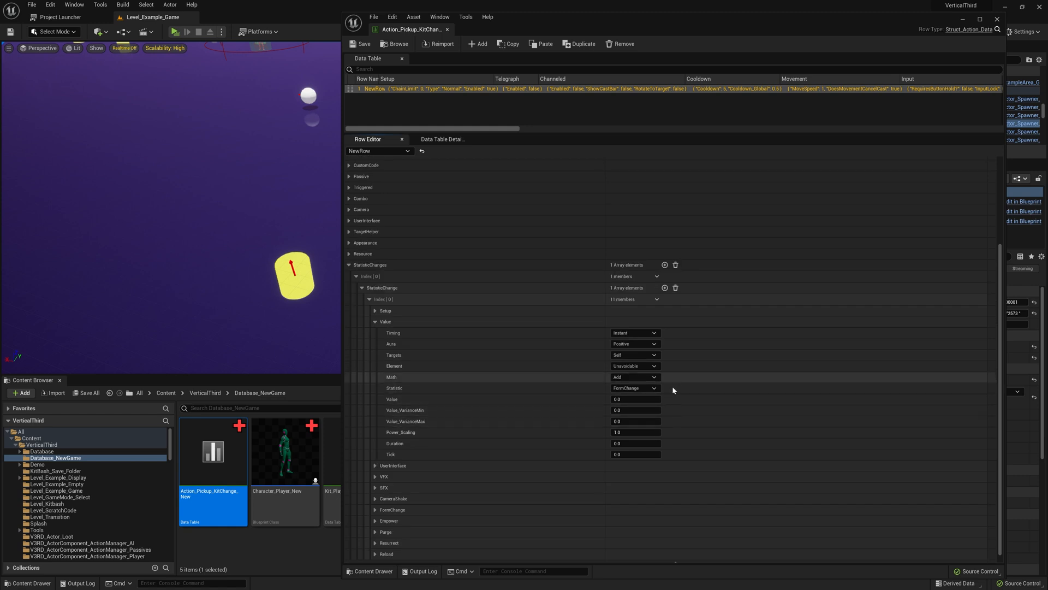
{"action": "scroll", "coordinate": [465, 418], "scroll_direction": "down", "scroll_amount": 1}
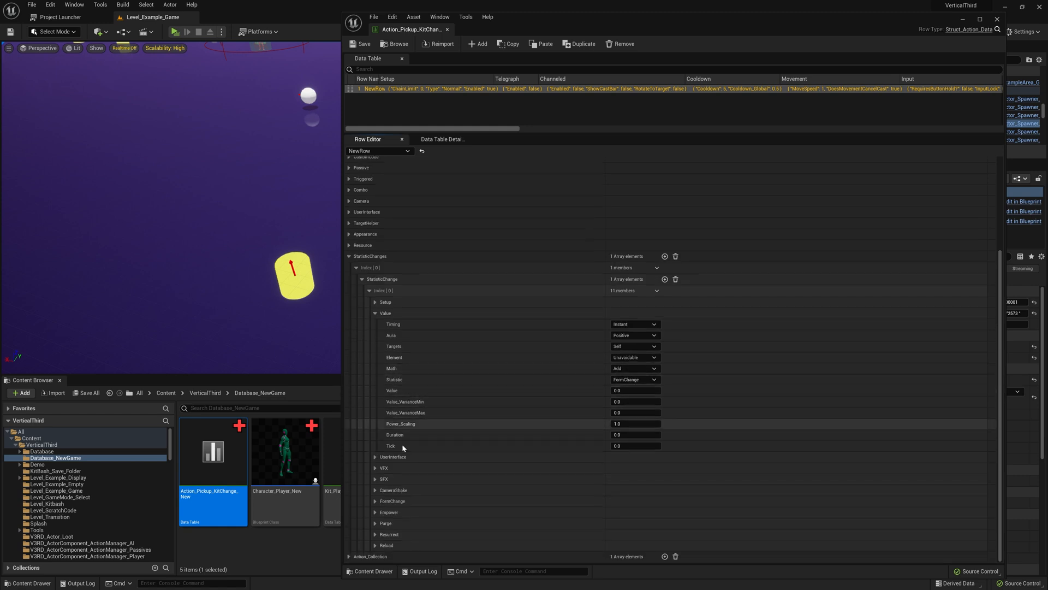
Review the FormChange settings of the same StatisticChange entry, including the player action set, and close the table.
{"action": "left_click", "coordinate": [375, 500]}
{"action": "scroll", "coordinate": [400, 476], "scroll_direction": "down", "scroll_amount": 1}
{"action": "scroll", "coordinate": [399, 476], "scroll_direction": "down", "scroll_amount": 6}
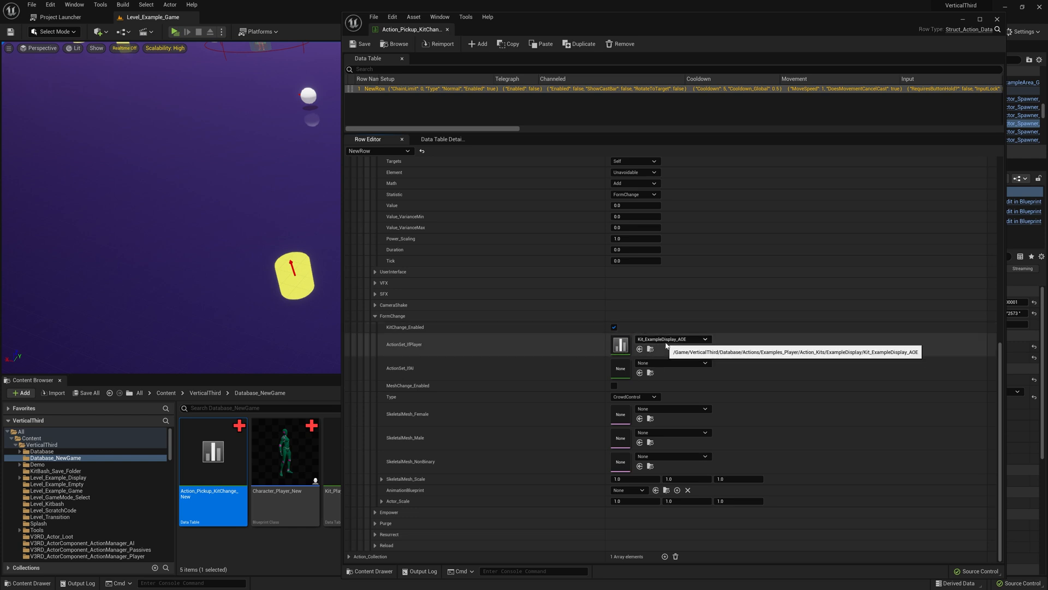
{"action": "left_click_drag", "start_coordinate": [605, 28], "coordinate": [579, 40]}
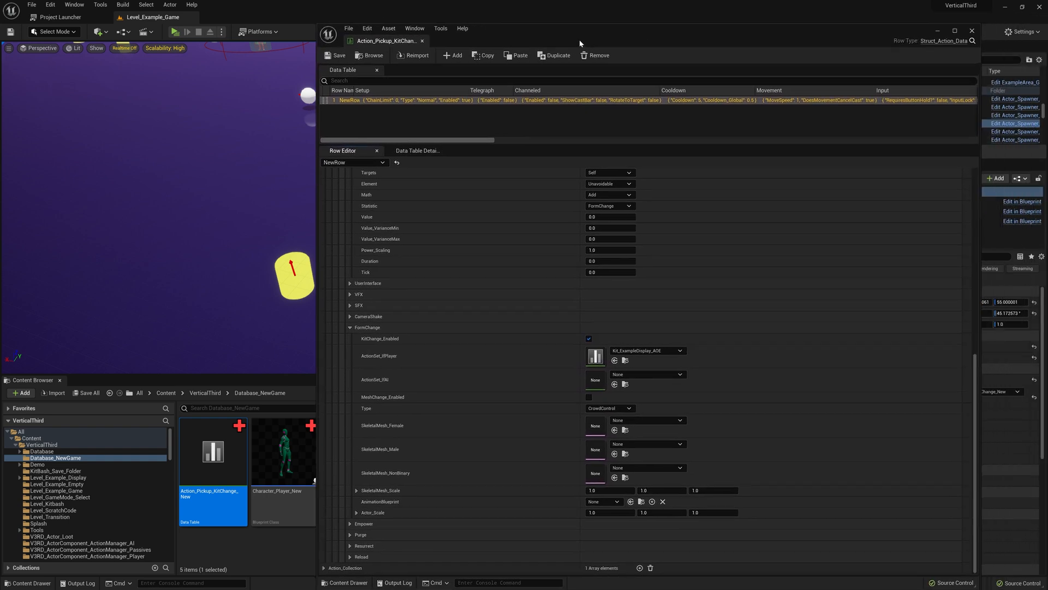
{"action": "left_click", "coordinate": [973, 31]}
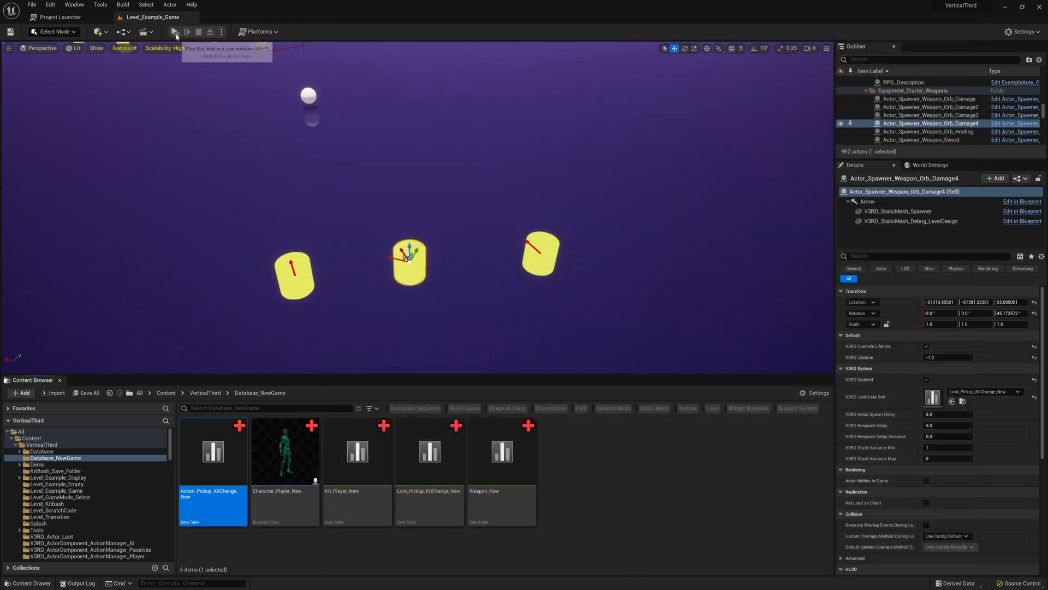
{"action": "left_click", "coordinate": [669, 441]}
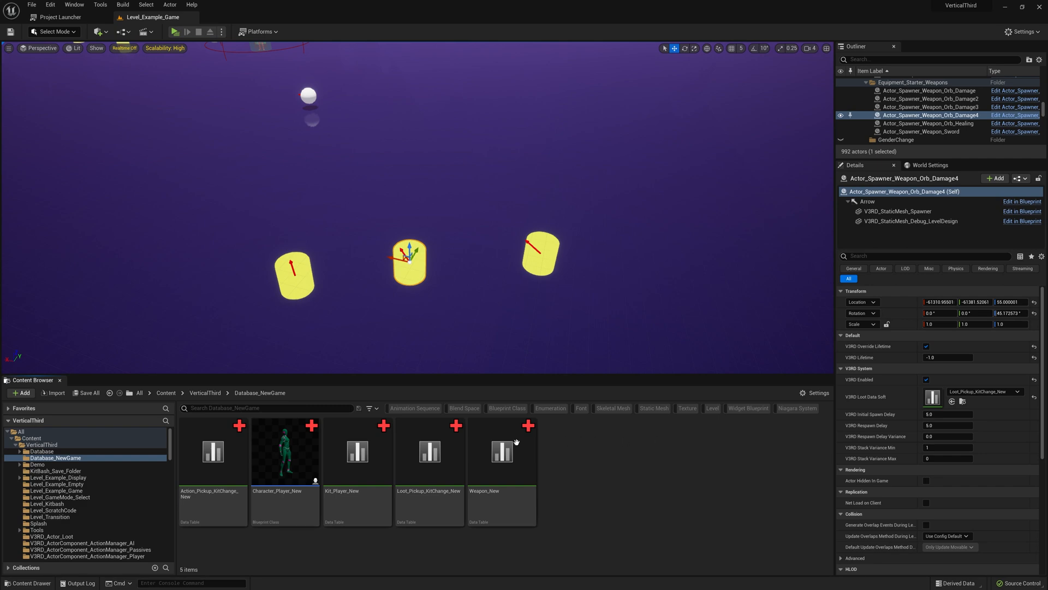
Open Loot_Pickup_KitChange_New, set the first ActionsToSpawn entry to Action_Pickup_KitChange_New and close the table.
{"action": "double_click", "coordinate": [420, 458]}
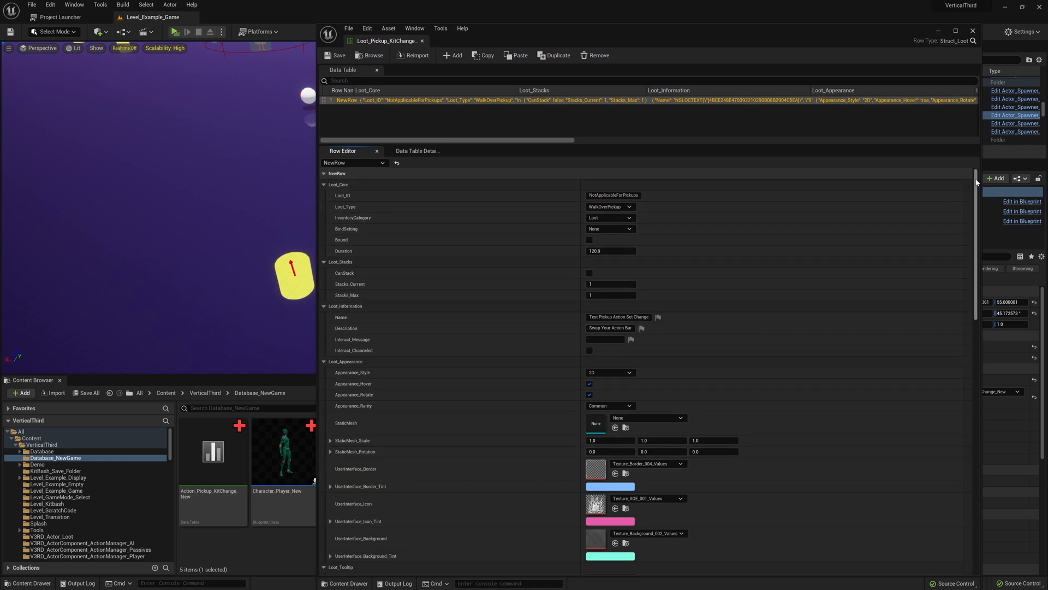
{"action": "left_click_drag", "start_coordinate": [977, 182], "coordinate": [968, 500]}
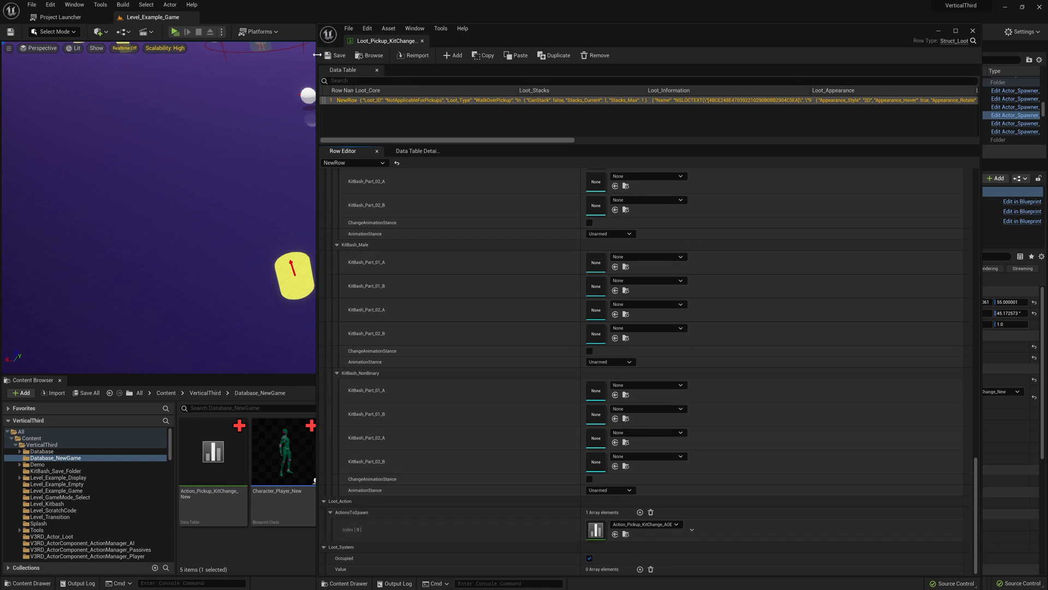
{"action": "left_click_drag", "start_coordinate": [315, 54], "coordinate": [541, 73]}
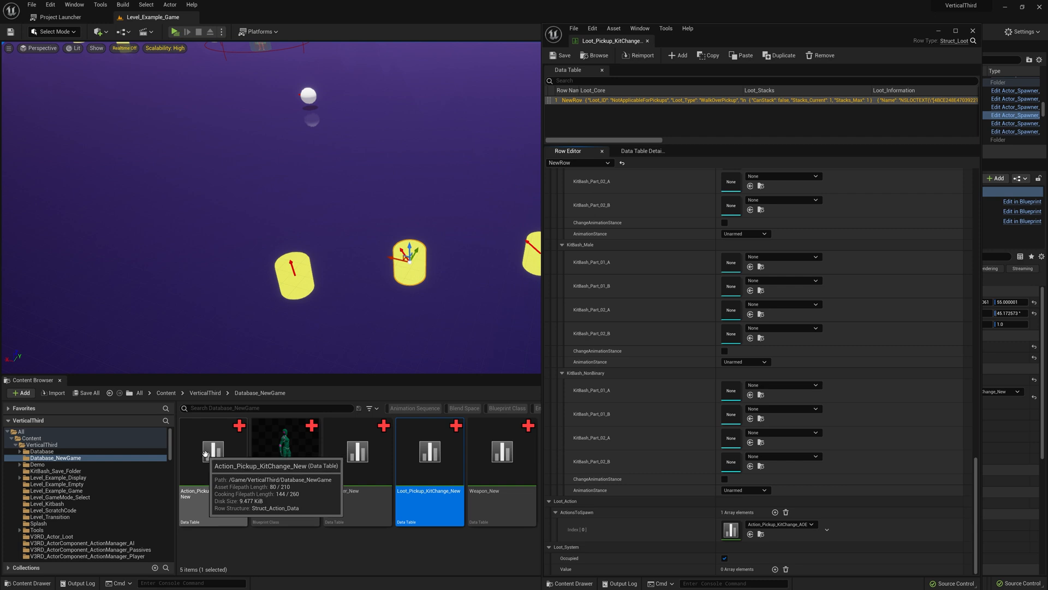
{"action": "left_click", "coordinate": [210, 470]}
{"action": "left_click_drag", "start_coordinate": [211, 470], "coordinate": [746, 533]}
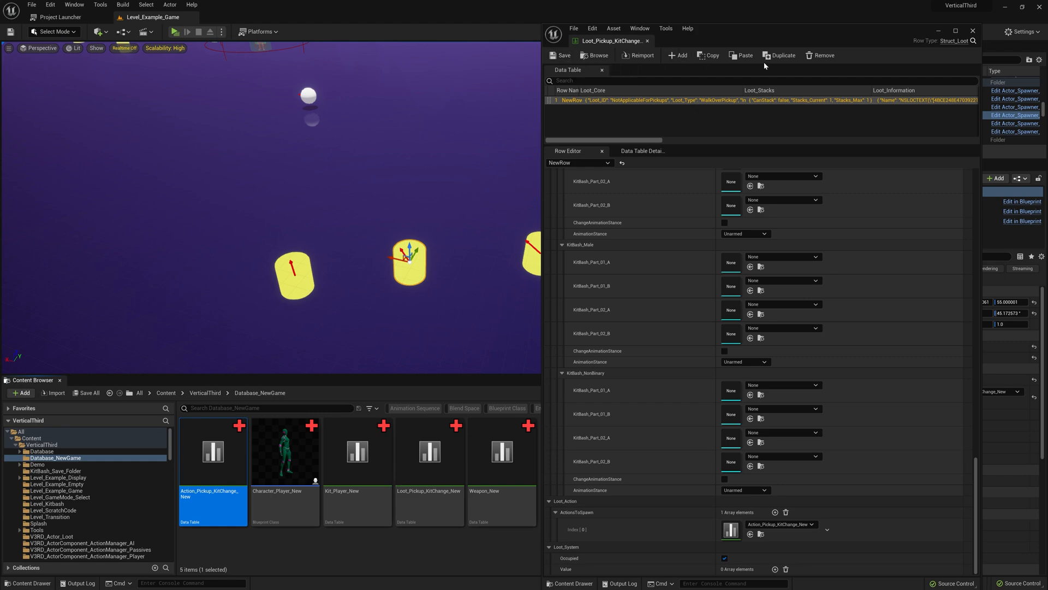
{"action": "left_click", "coordinate": [973, 31]}
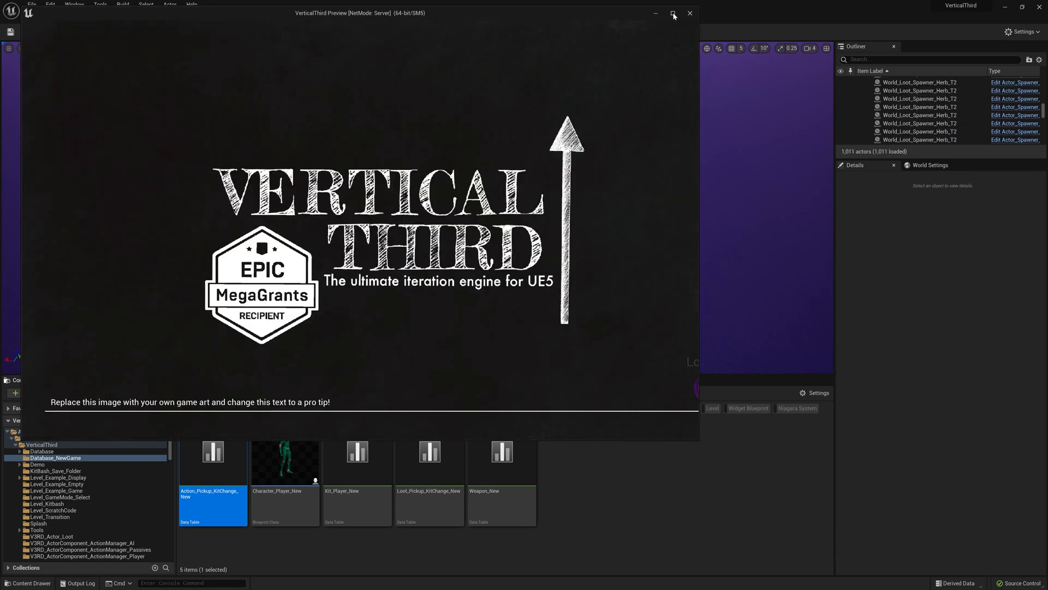
Maximize the play-test window, run the character to the T0 Orb: Damage spawner and pick up the orb.
{"action": "left_click", "coordinate": [674, 14]}
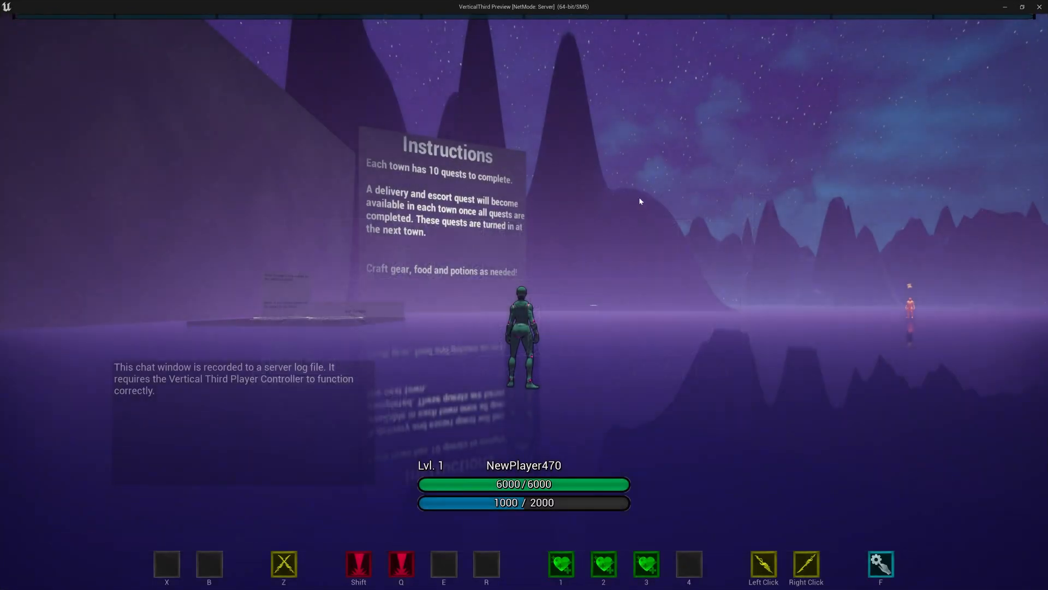
{"action": "left_click", "coordinate": [641, 201]}
{"action": "key", "text": "w"}
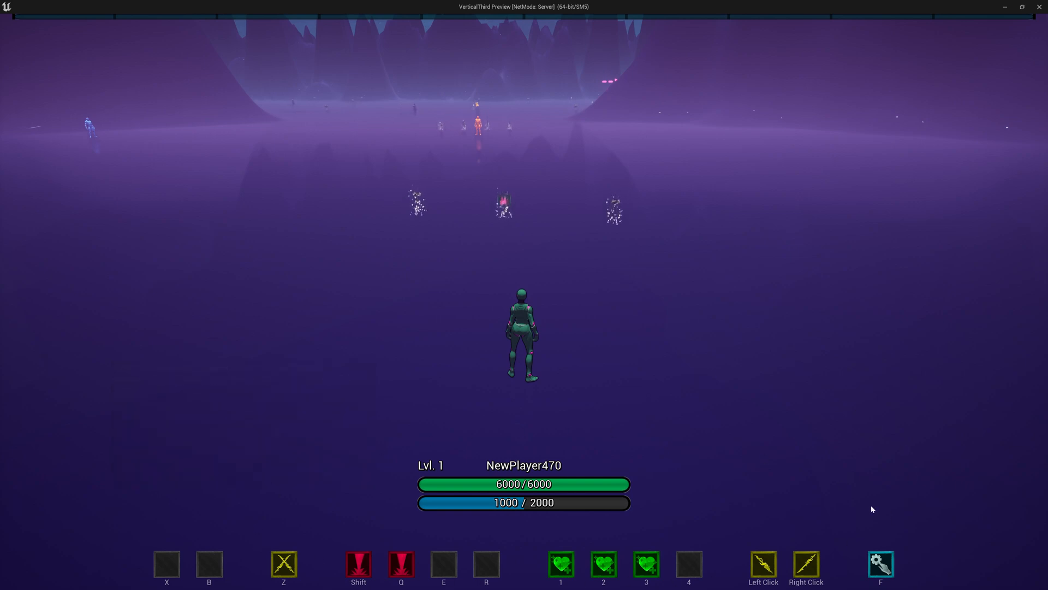
{"action": "key", "text": "w"}
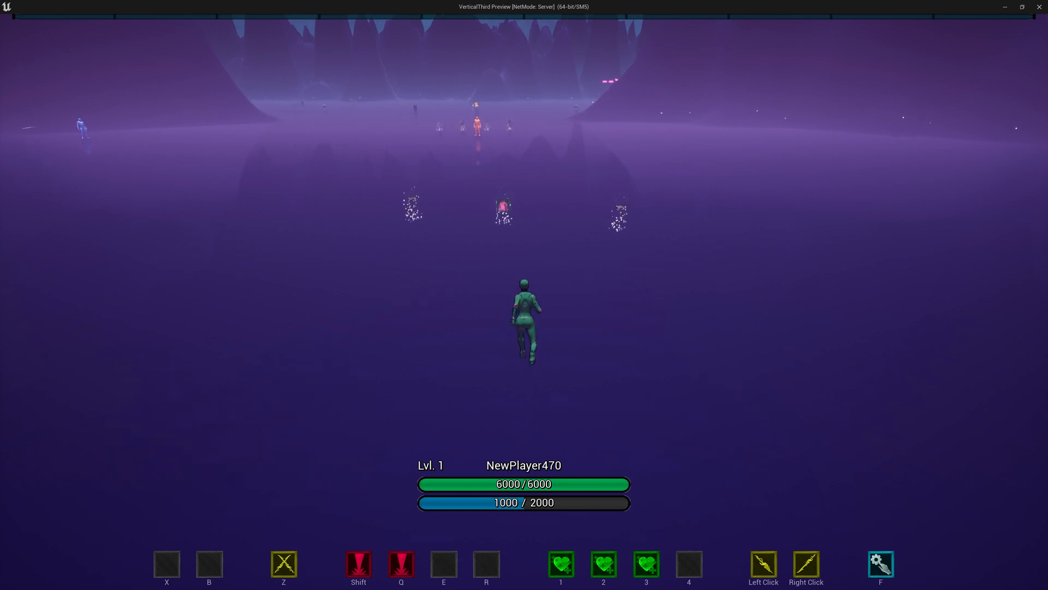
{"action": "key", "text": "f"}
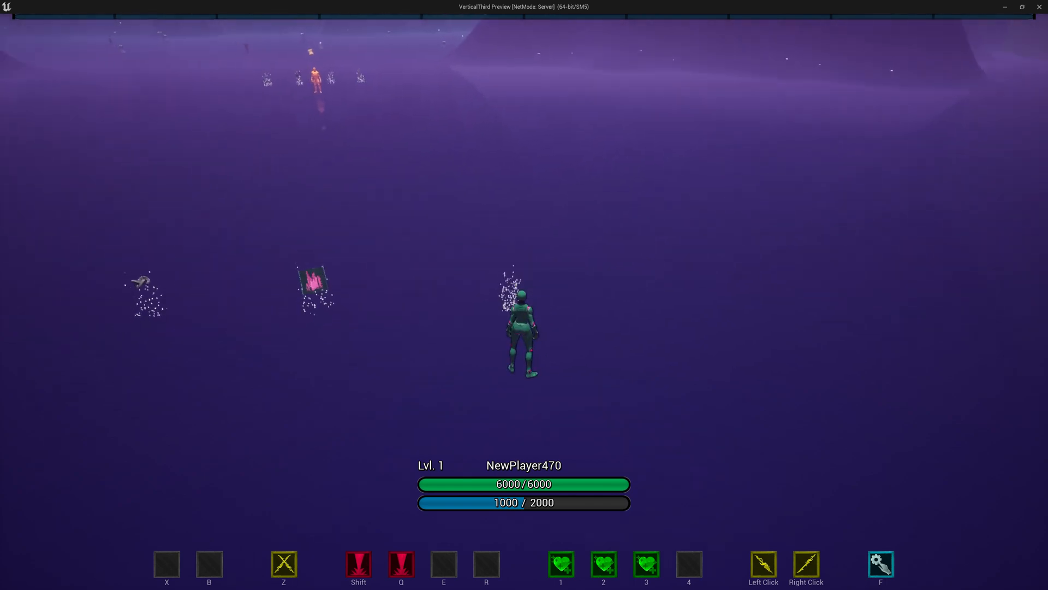
Back away from the spawner, equip T0 Orb: Damage in the main-hand slot to check its actions, and return it to the bag.
{"action": "key", "text": "s"}
{"action": "key", "text": "a"}
{"action": "key", "text": "i"}
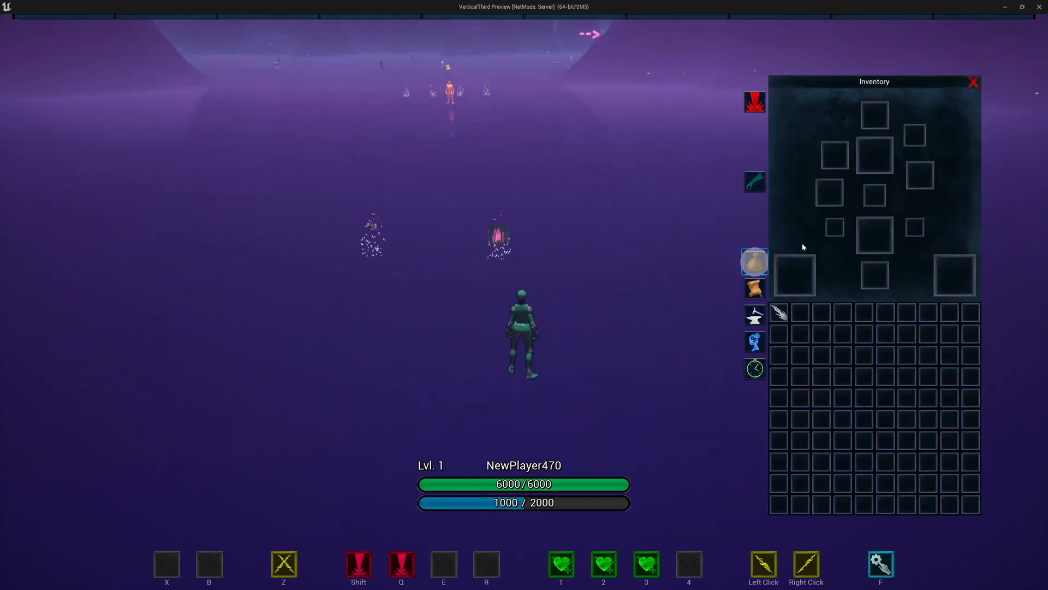
{"action": "right_click", "coordinate": [781, 315]}
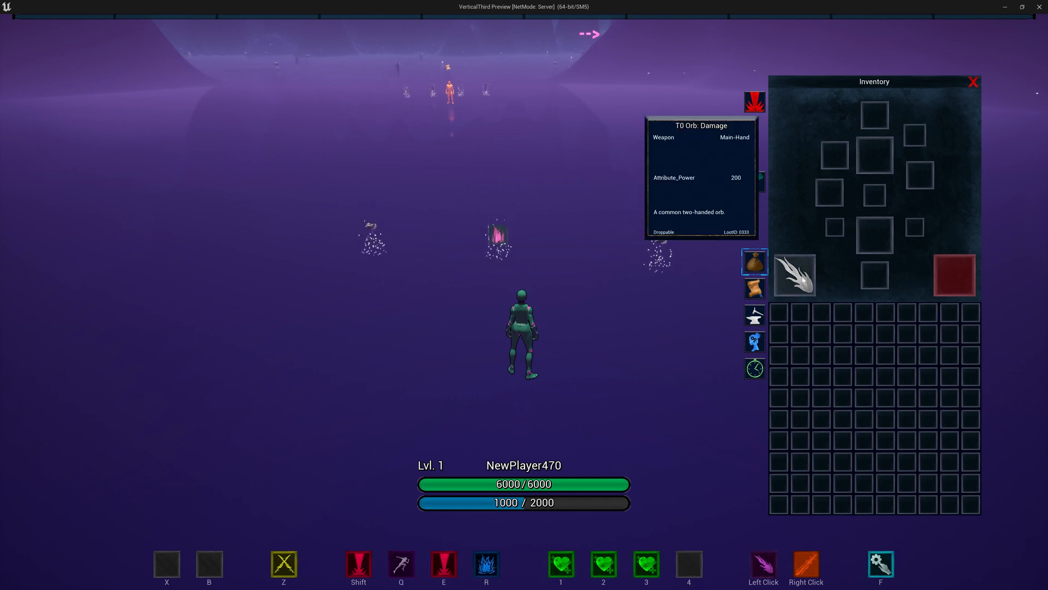
{"action": "left_click_drag", "start_coordinate": [794, 273], "coordinate": [779, 313]}
{"action": "key", "text": "i"}
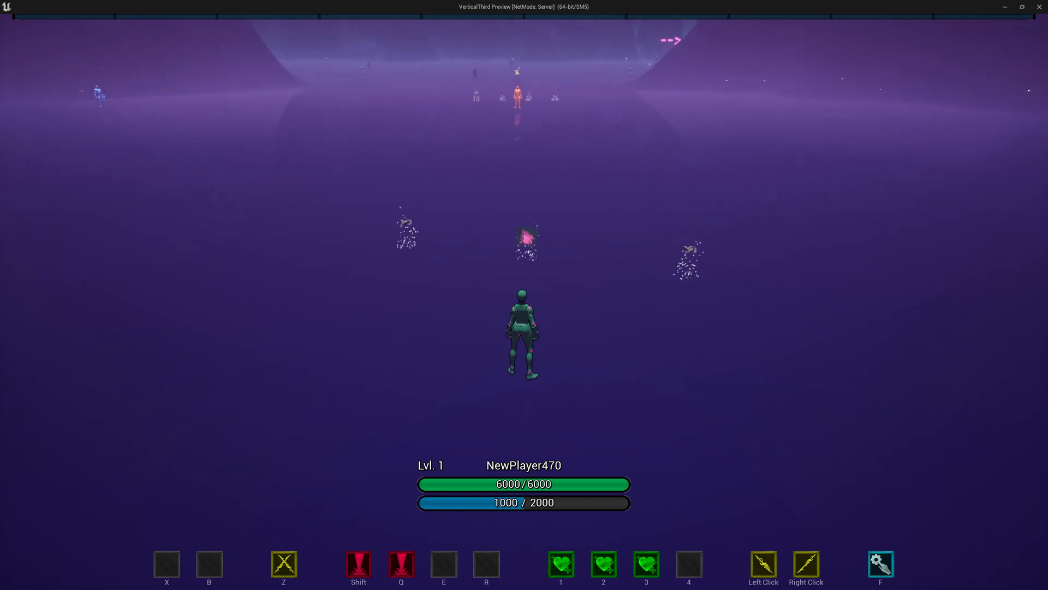
Run to the next orb spawner, collect its orb, equip it in the main-hand slot to check its actions, and return it to the bag.
{"action": "key", "text": "w"}
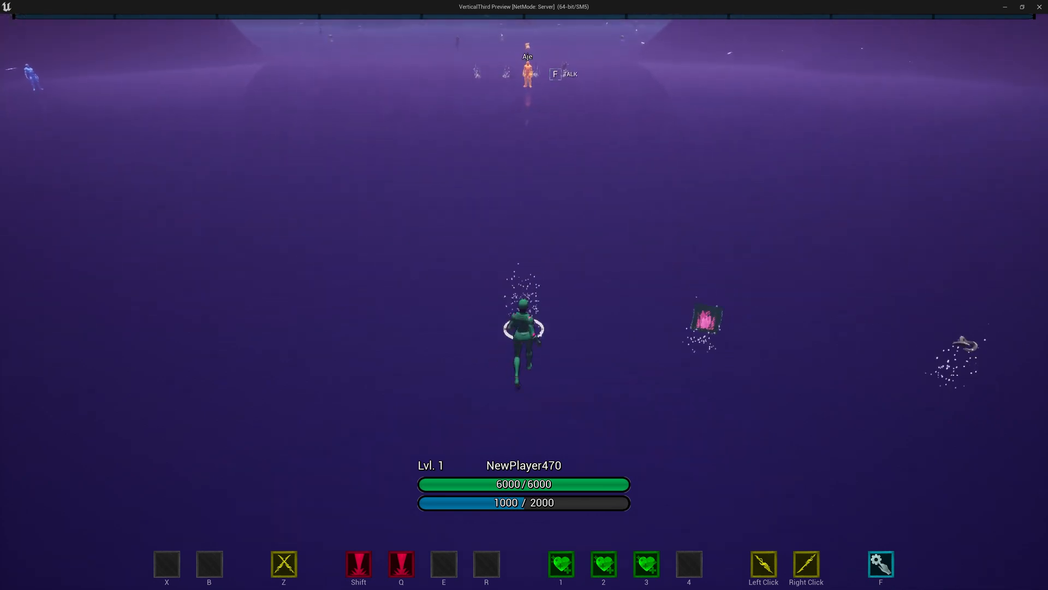
{"action": "key", "text": "i"}
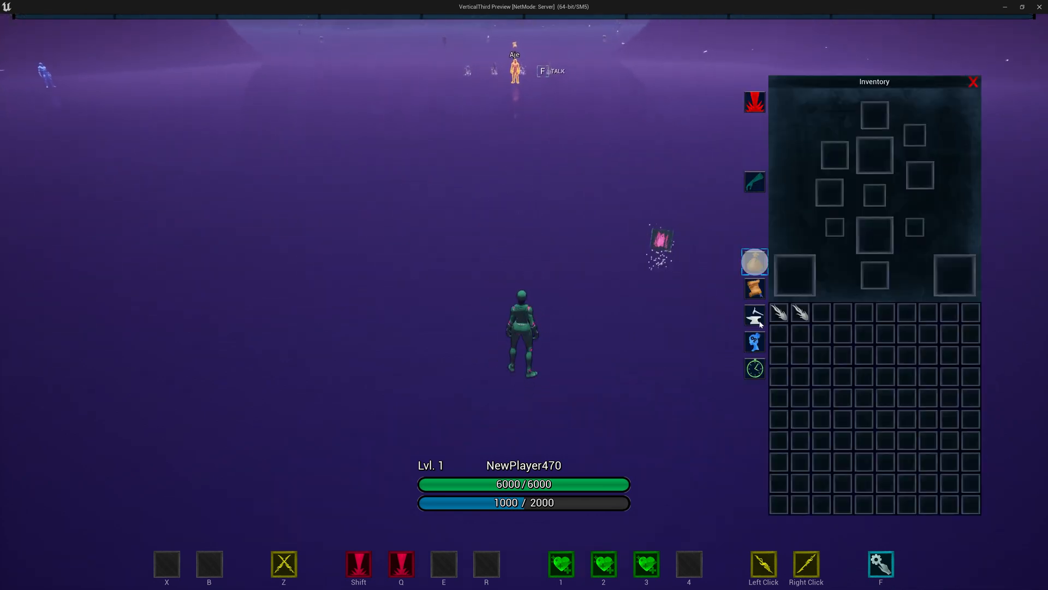
{"action": "right_click", "coordinate": [800, 314]}
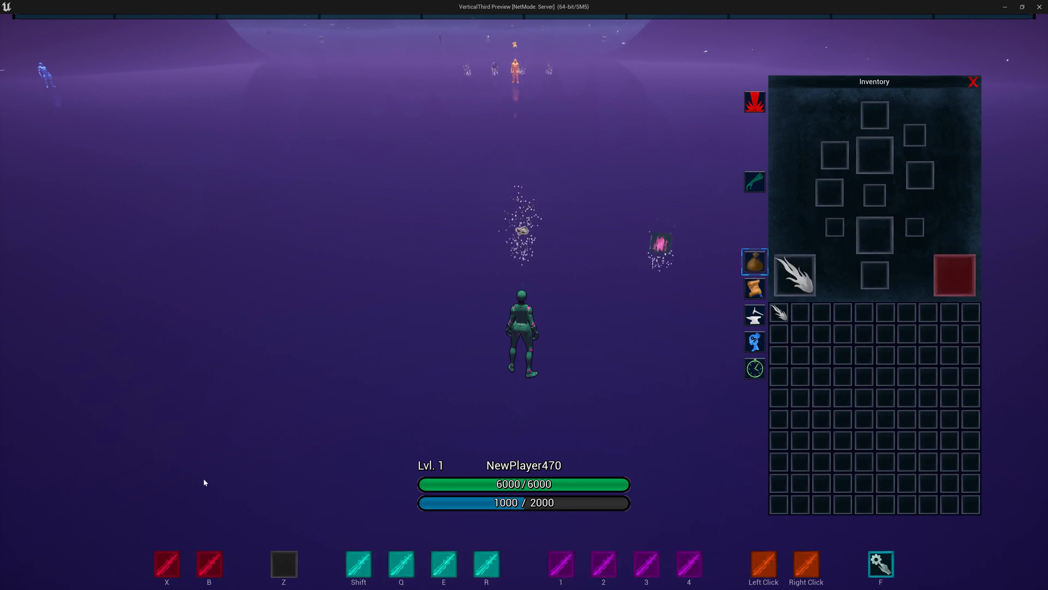
{"action": "right_click", "coordinate": [807, 285]}
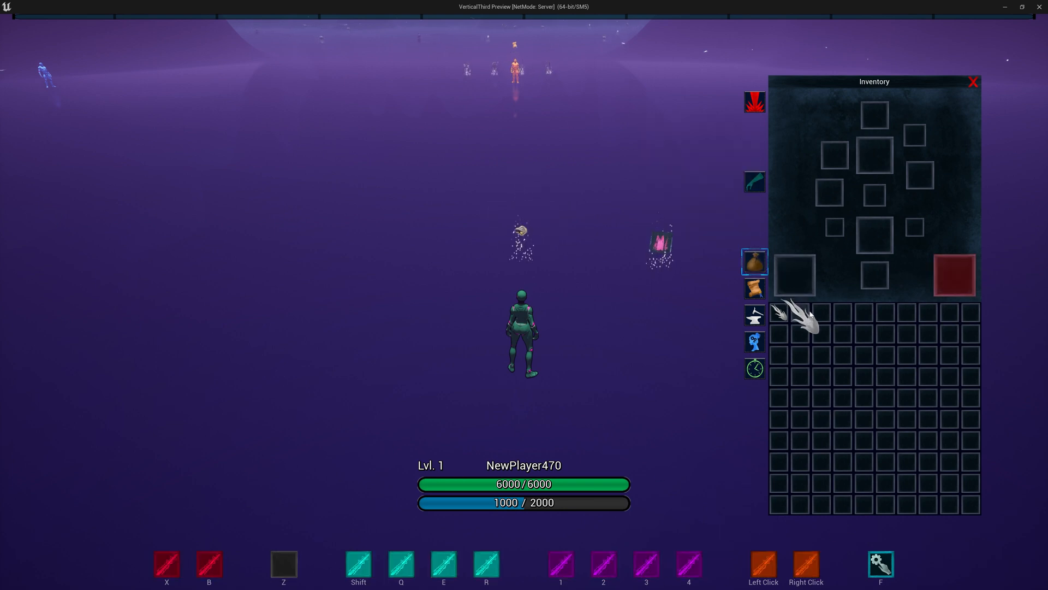
{"action": "key", "text": "i"}
Run to the Test Pickup Action Set Change spawner, pick up the kit change, and back away to check the replaced action bar.
{"action": "key", "text": "d"}
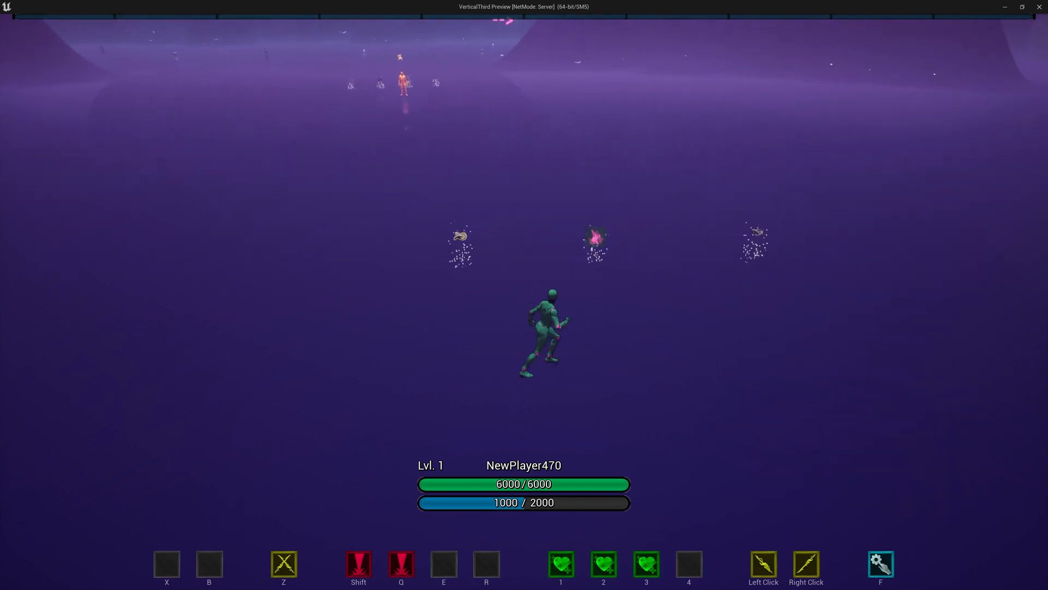
{"action": "key", "text": "w"}
{"action": "key", "text": "w"}
{"action": "key", "text": "s"}
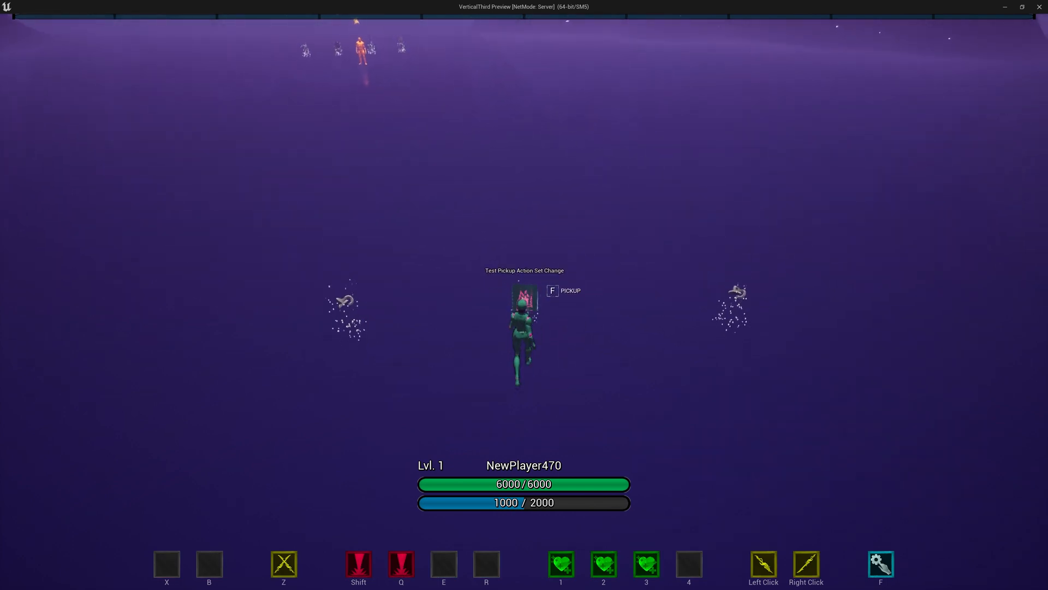
{"action": "key", "text": "f"}
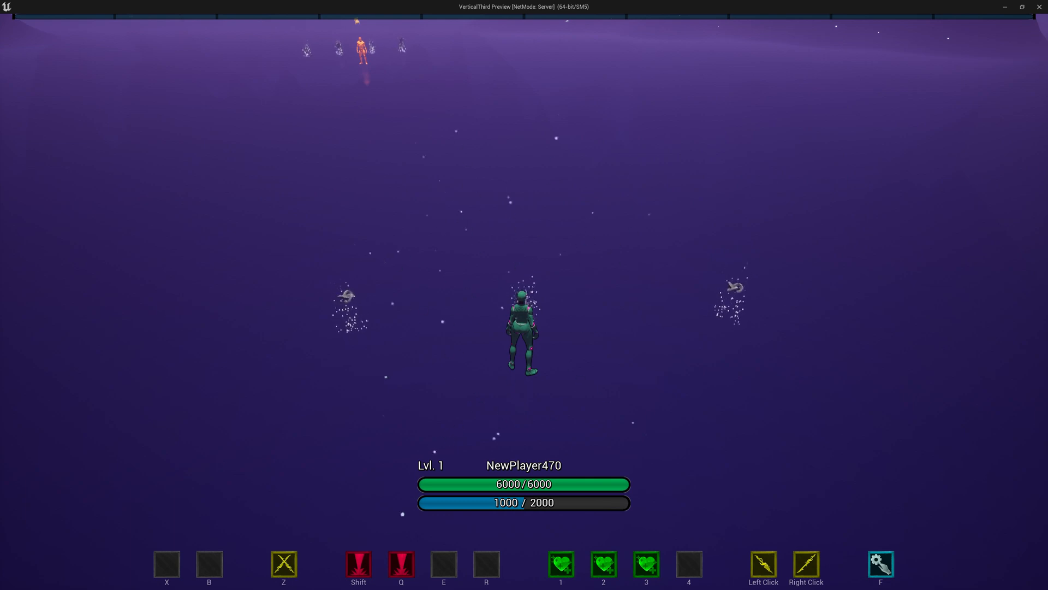
{"action": "key", "text": "s"}
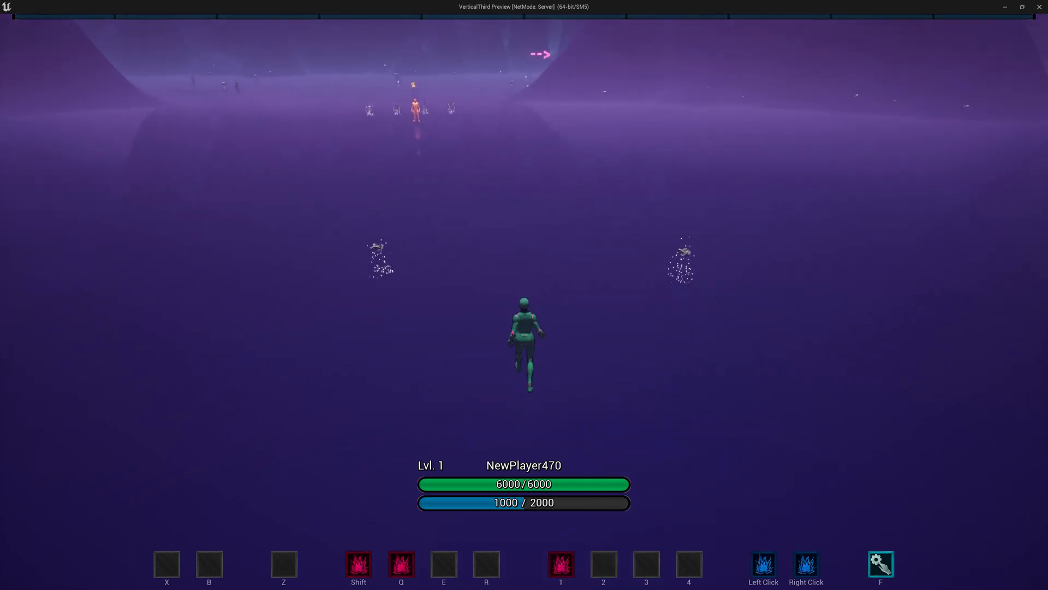
{"action": "key", "text": "i"}
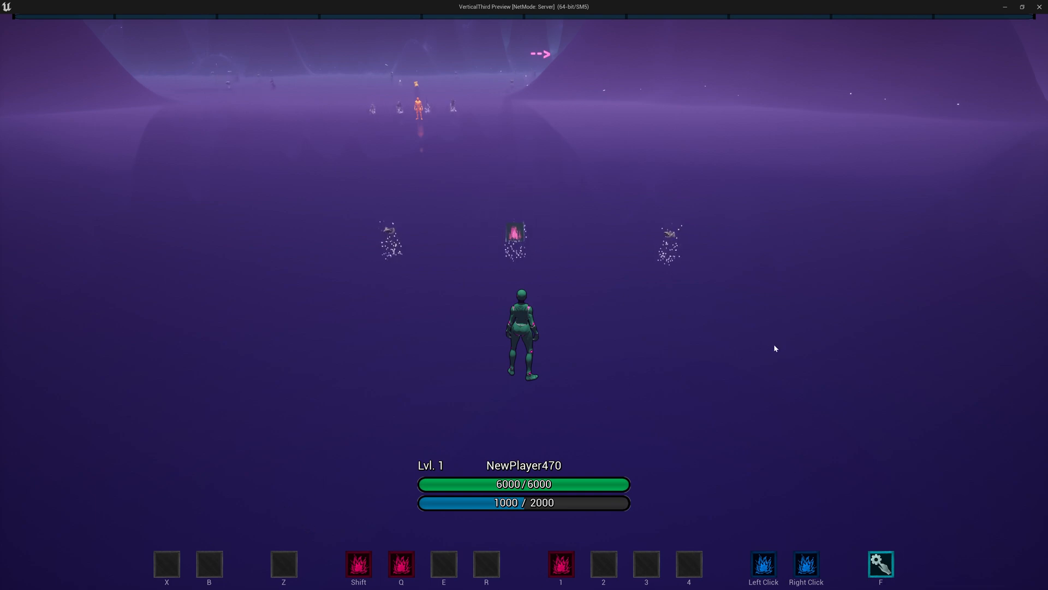
{"action": "key", "text": "s"}
{"action": "key", "text": "a"}
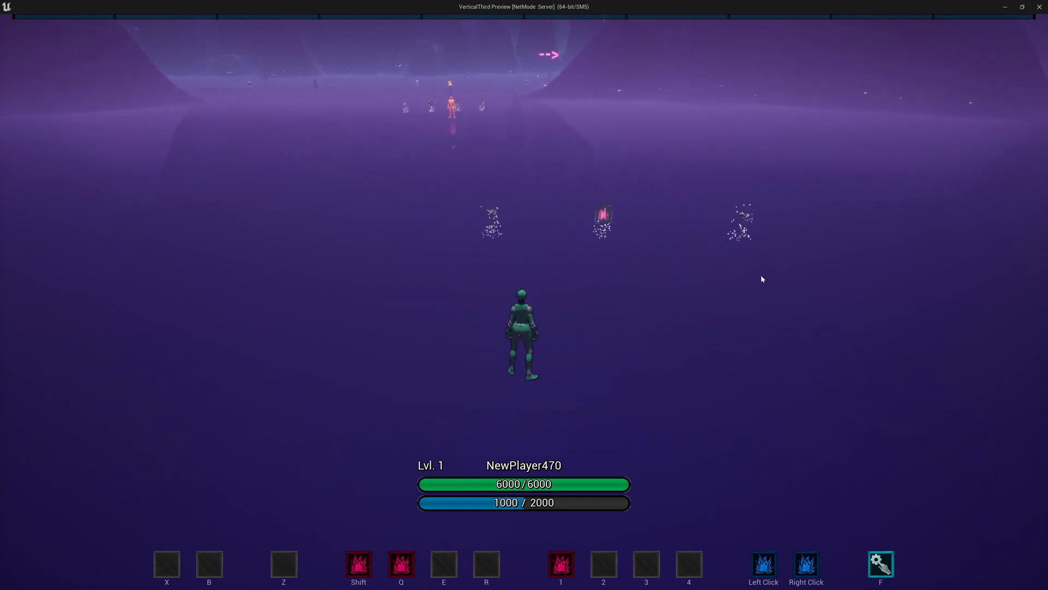